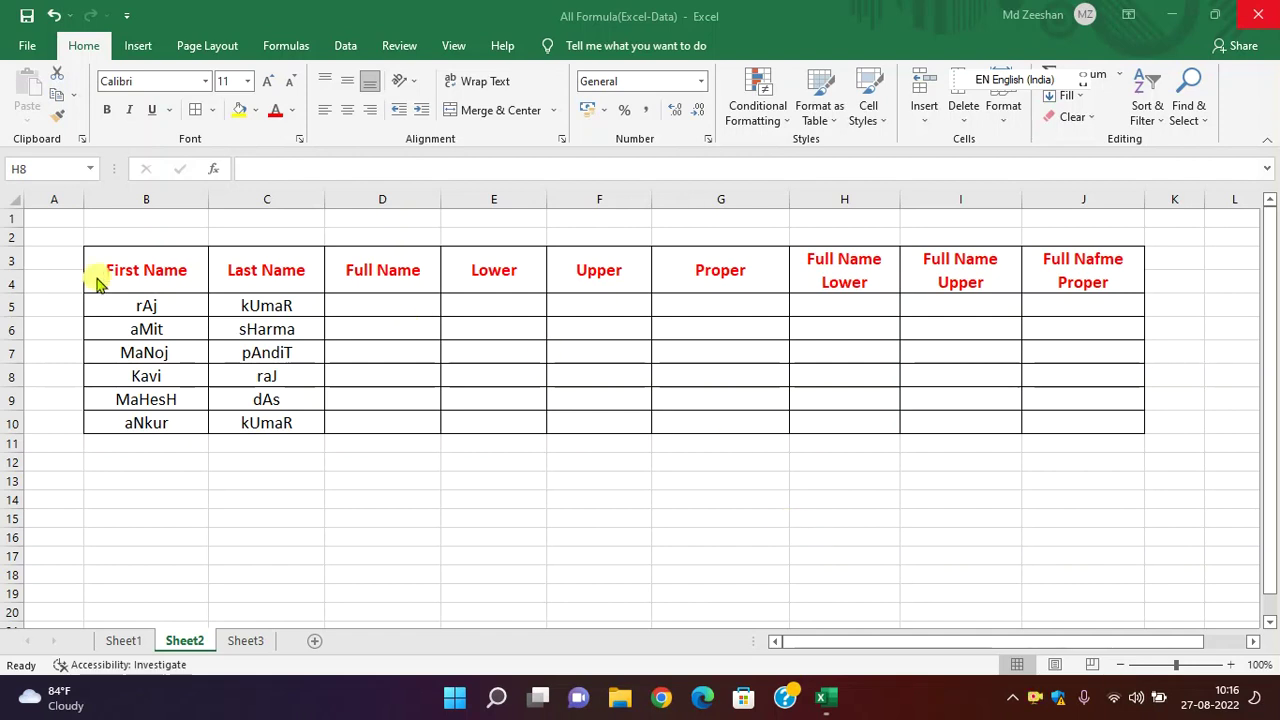
- Check the first name in B5 and the last name in C5, then switch to Sheet3
left_click(132, 302)
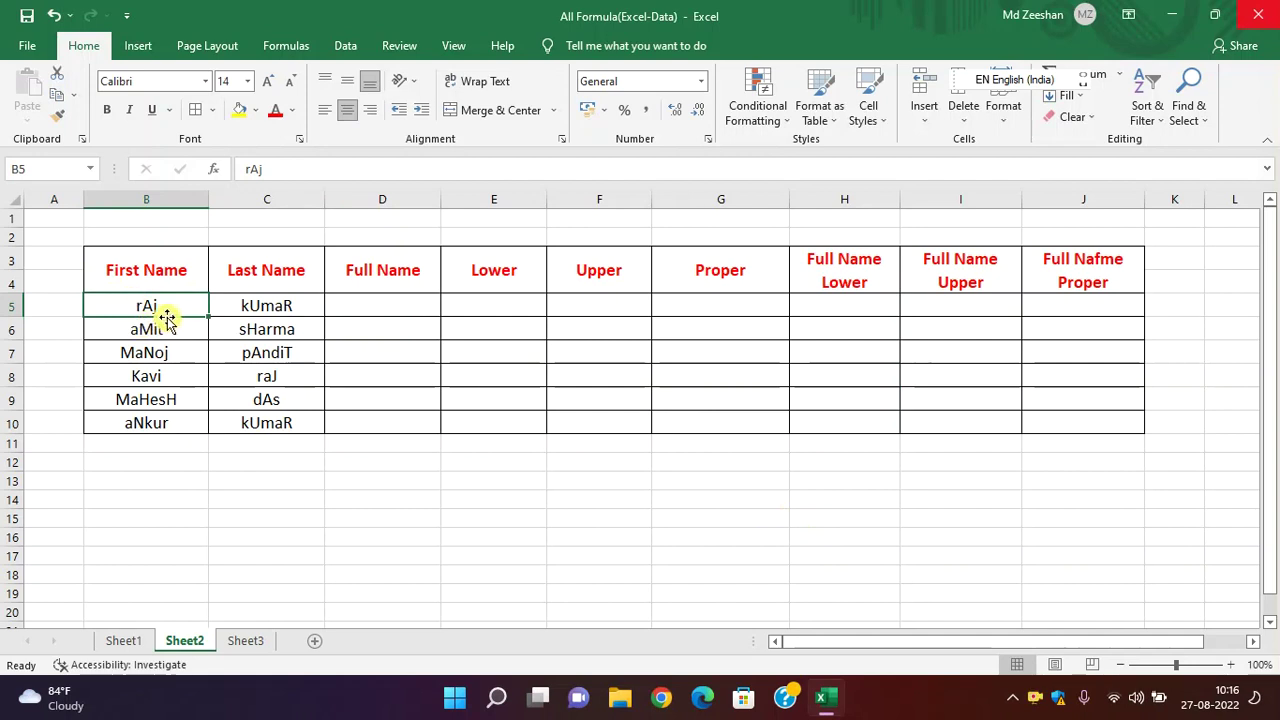
left_click(264, 310)
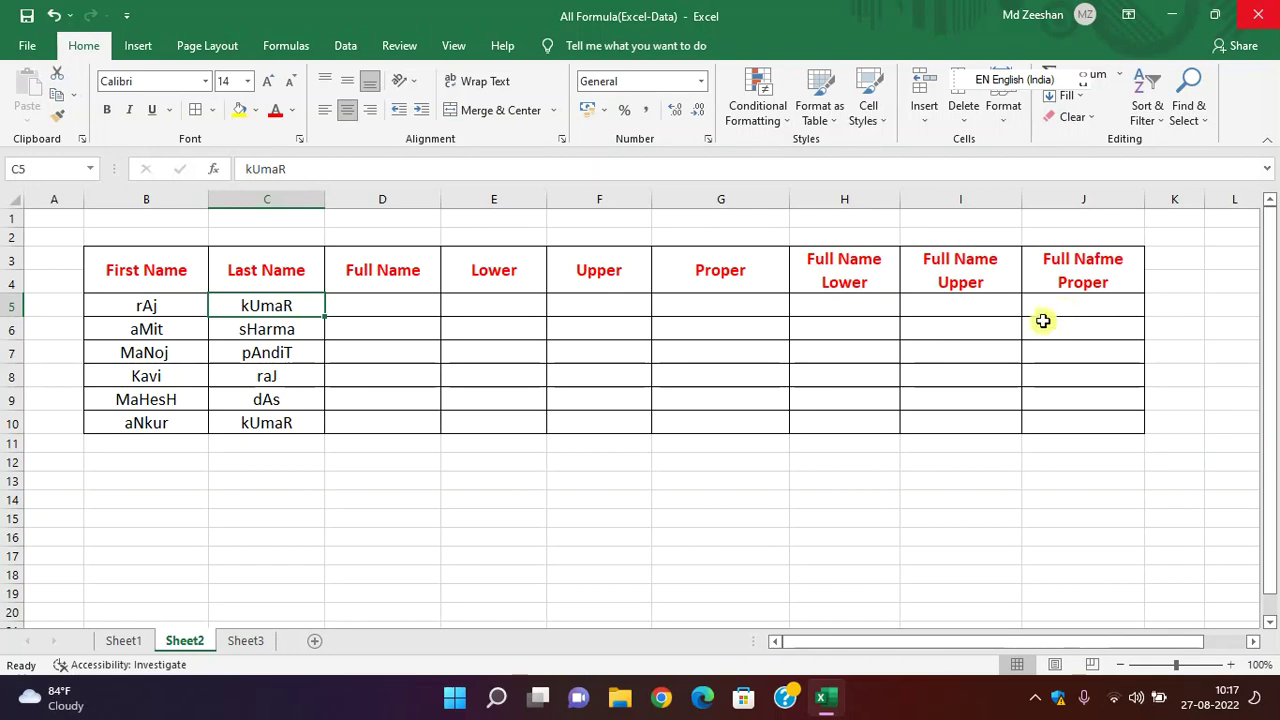
left_click(247, 641)
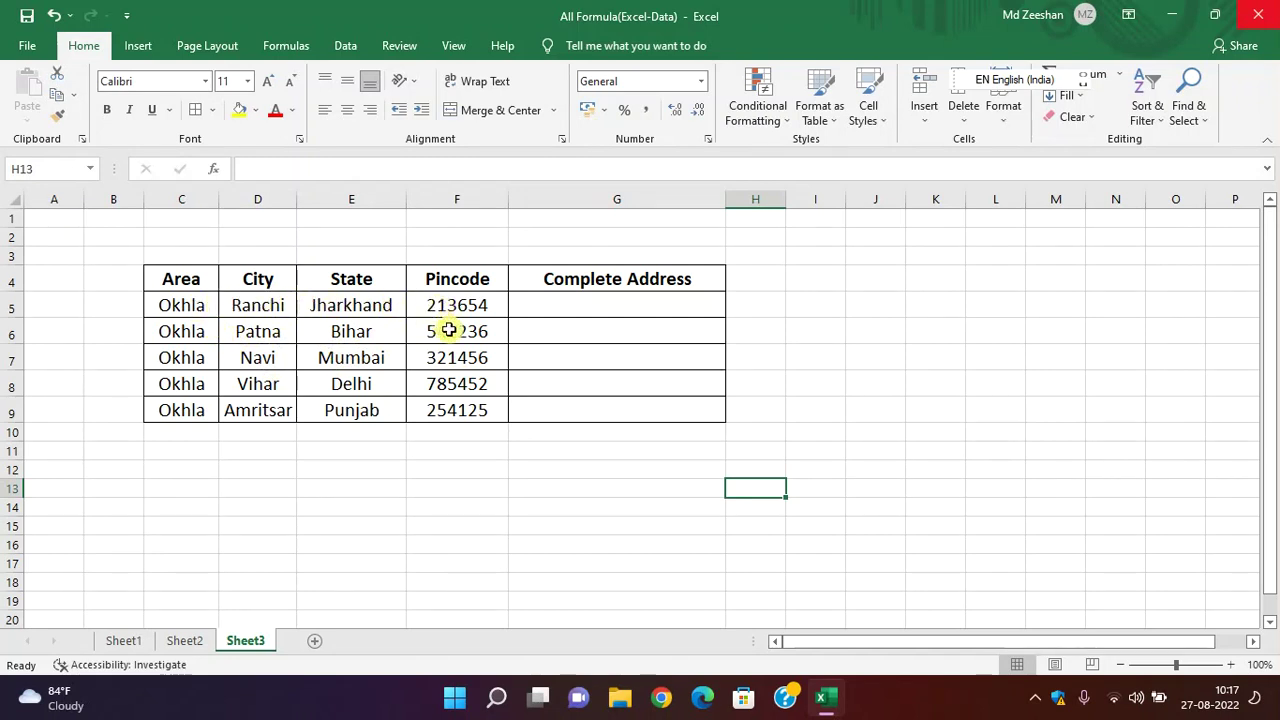
- Select G5 under Complete Address on Sheet3, then return to Sheet2
left_click(586, 309)
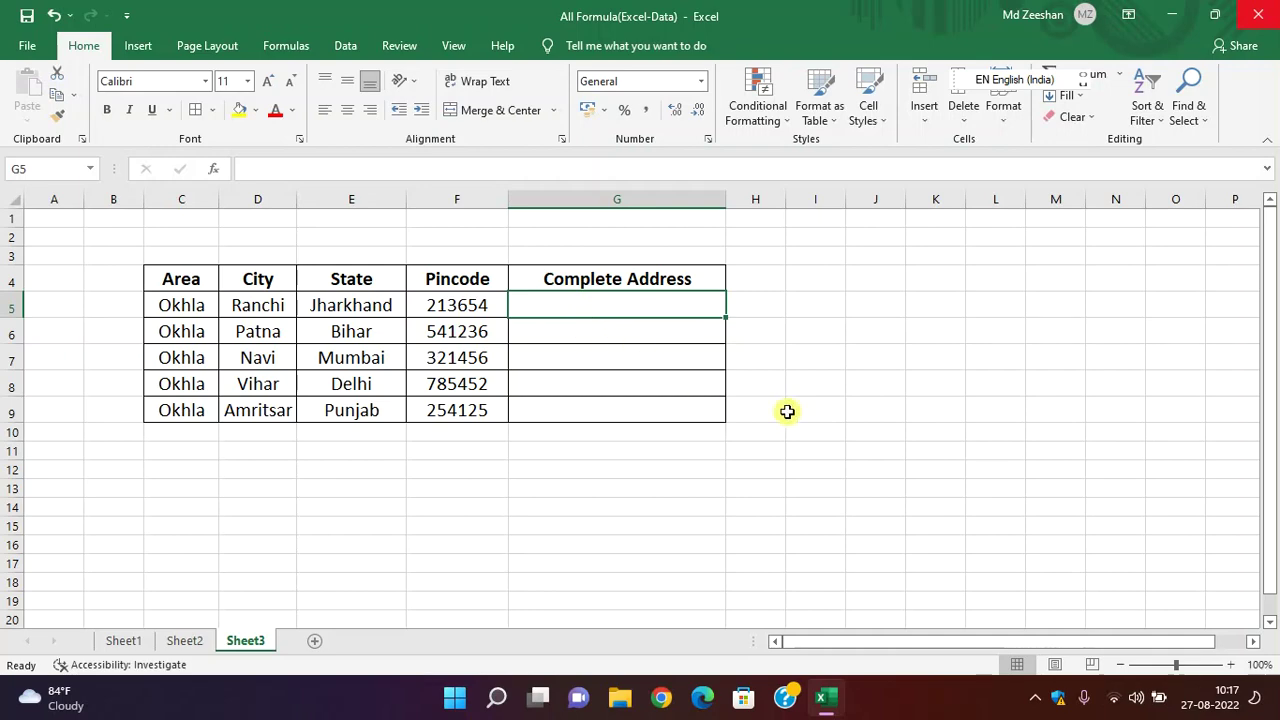
left_click(184, 640)
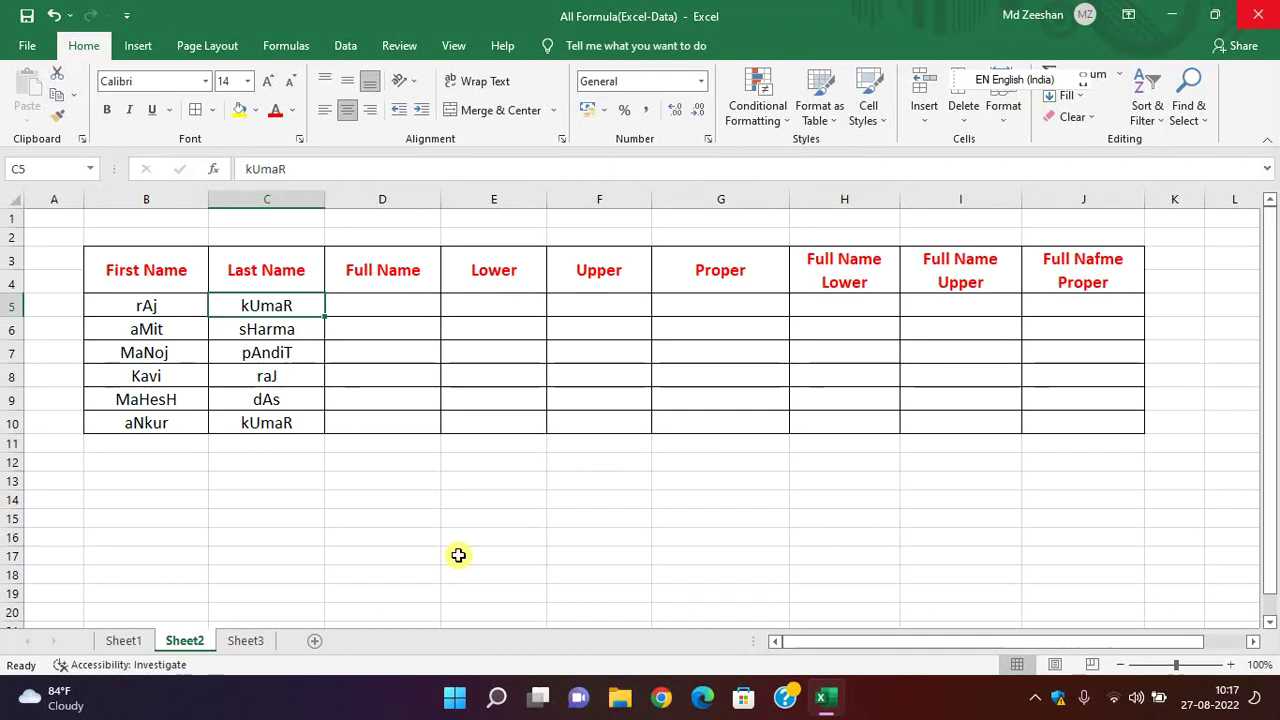
- Enter =LOWER(B5) in E5 and fill it down to E10, giving raj through ankur
left_click(511, 306)
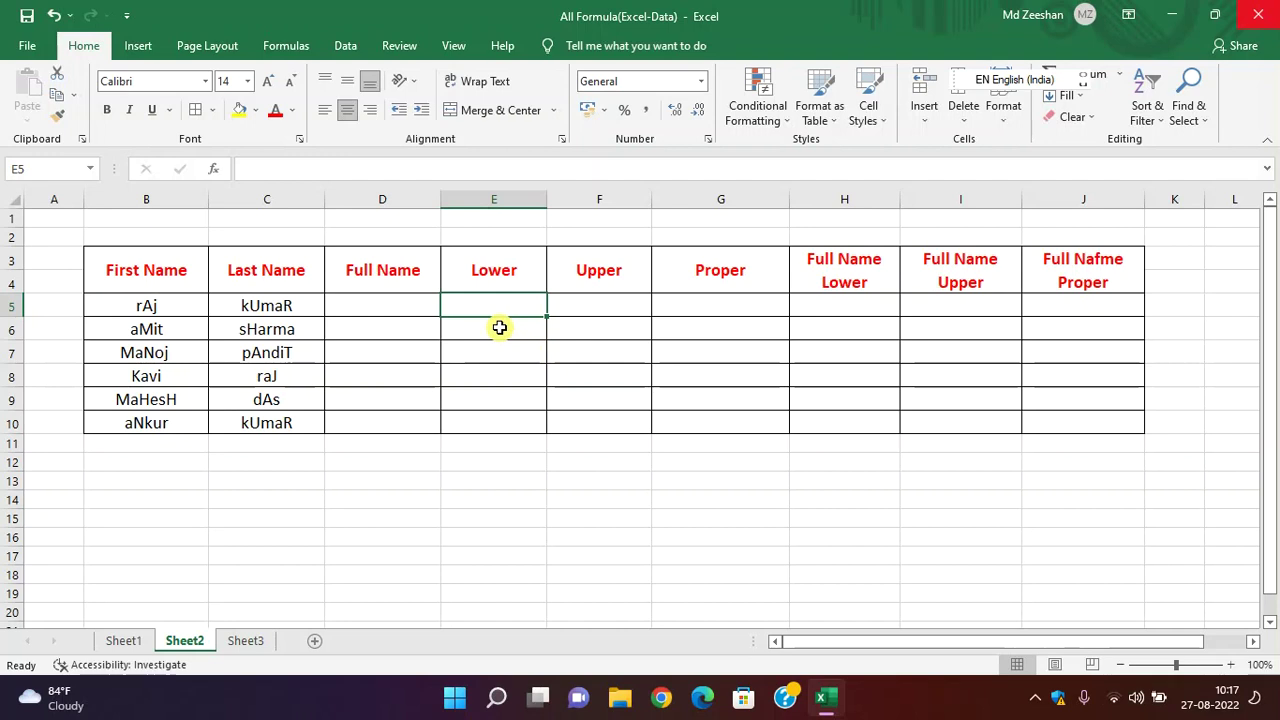
type("=")
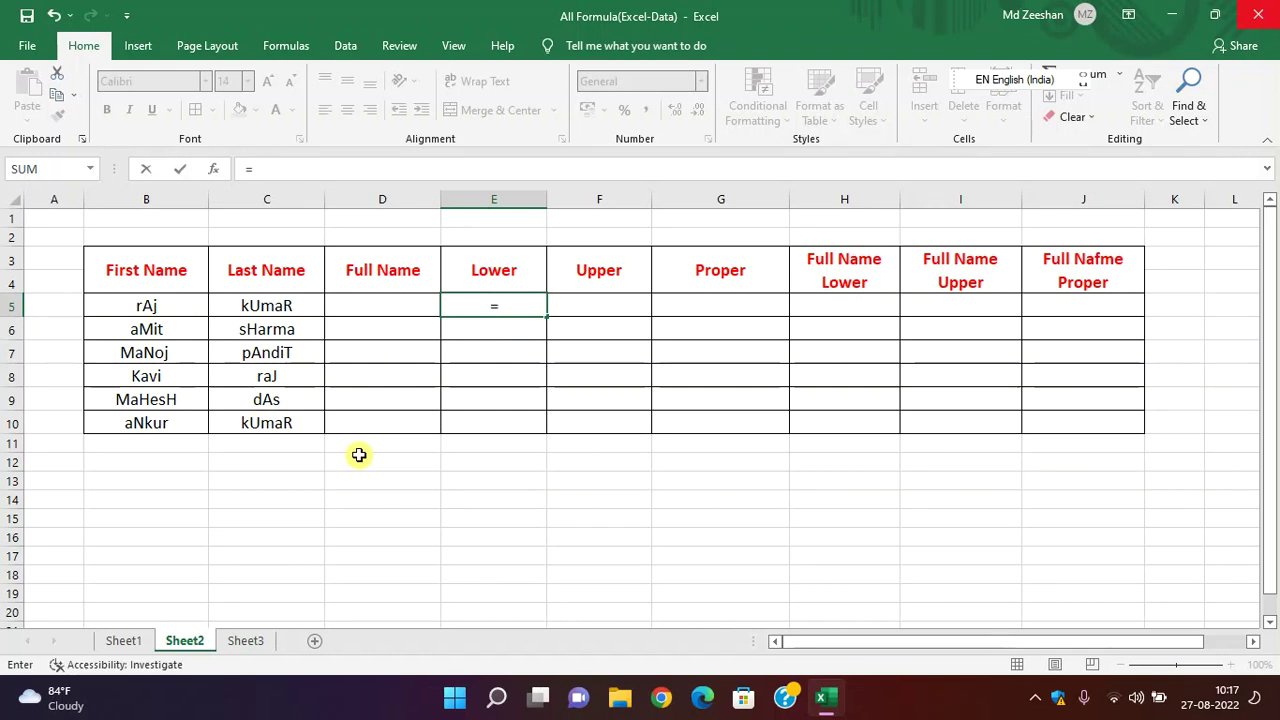
type("lower")
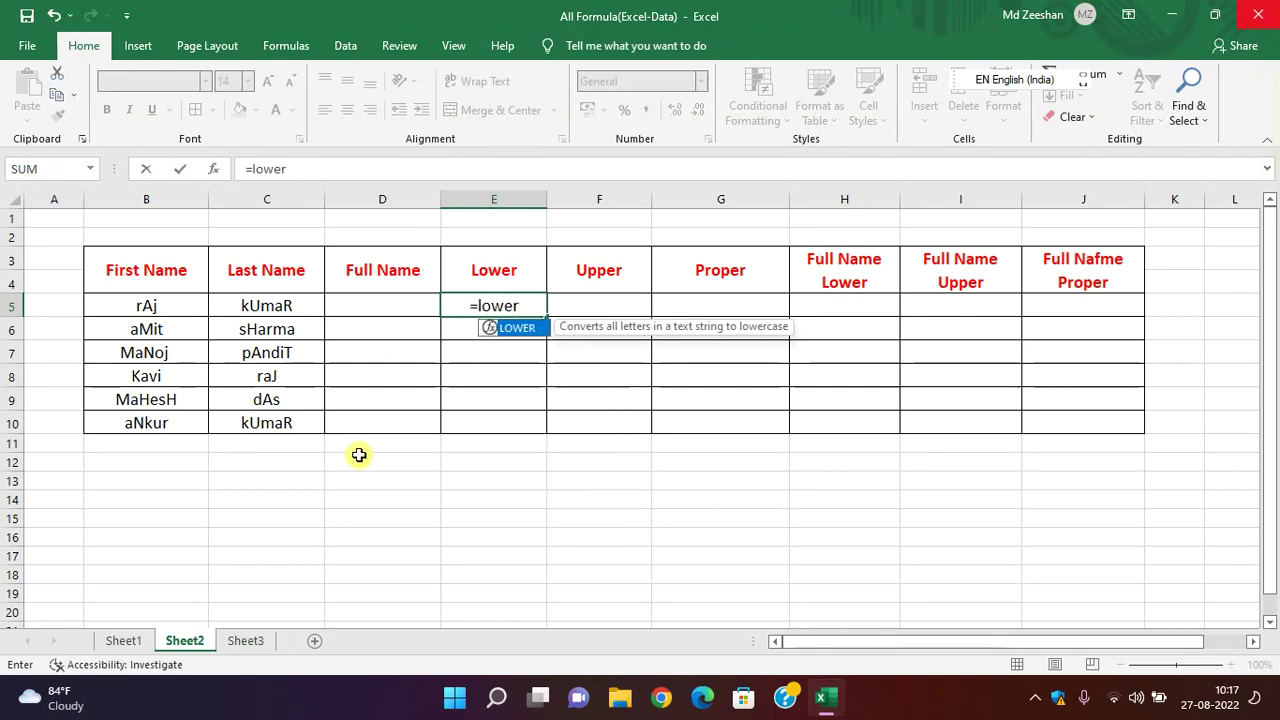
key("Tab")
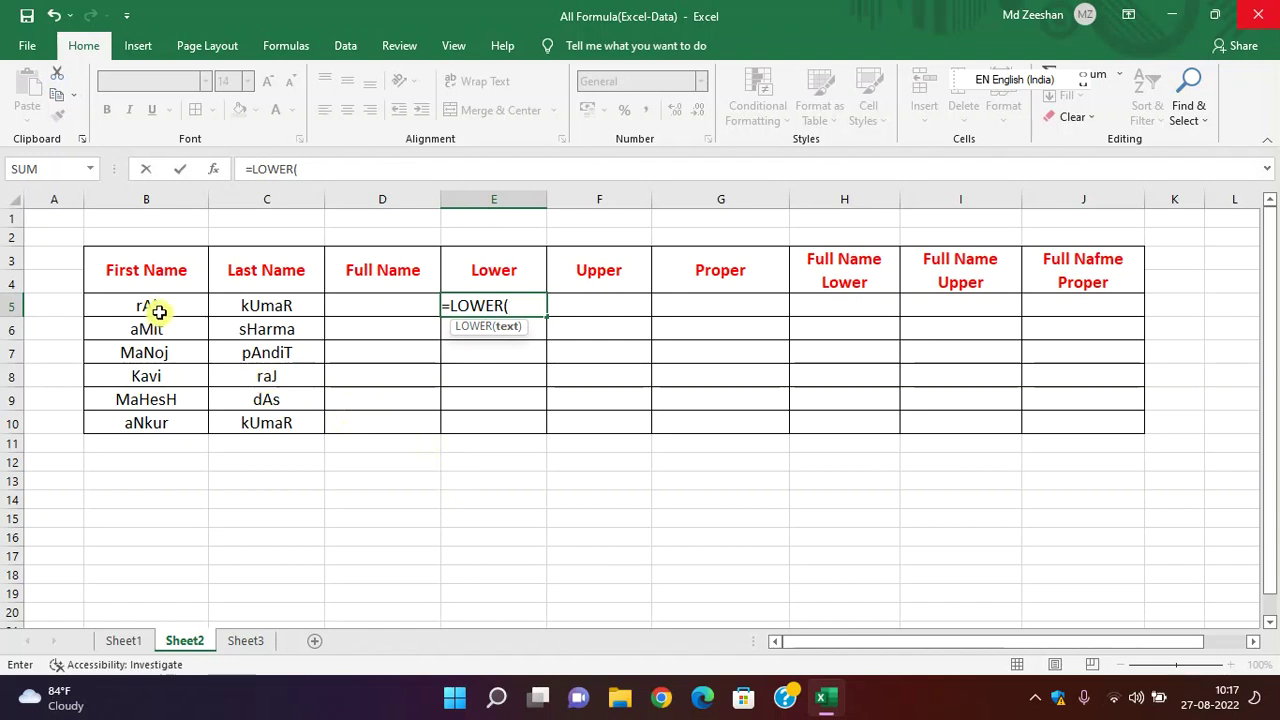
left_click(159, 312)
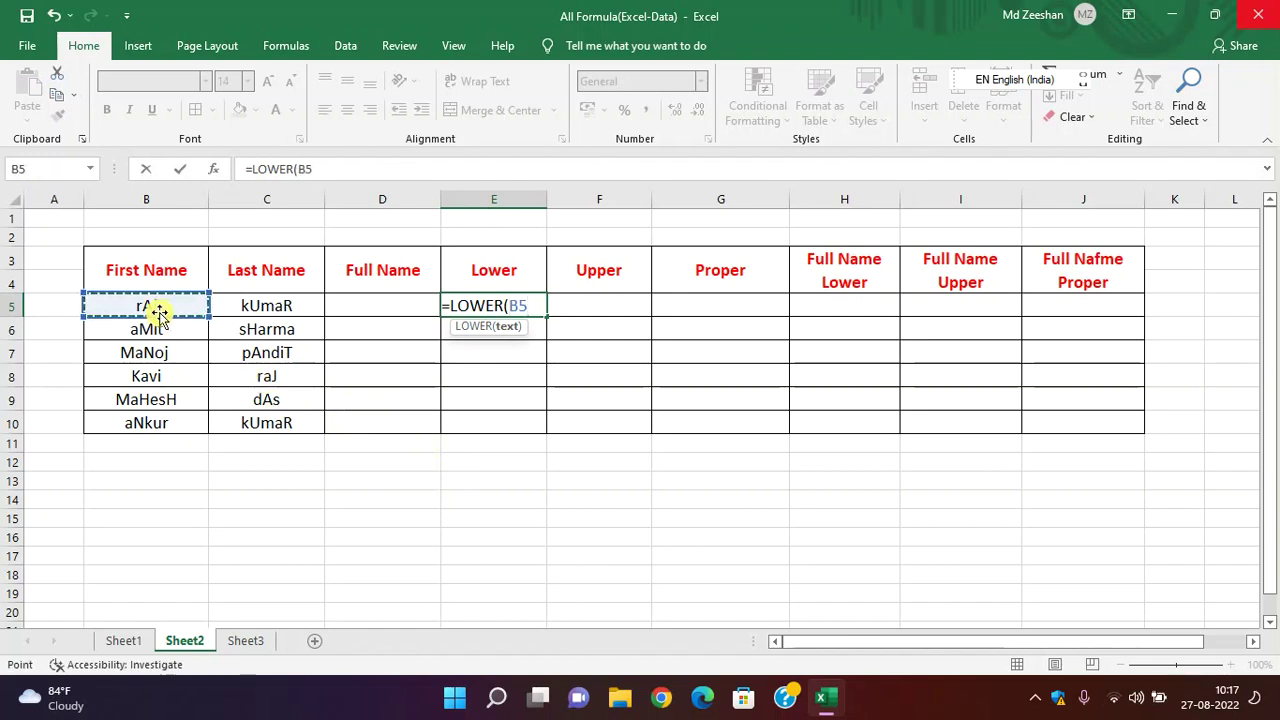
type(")")
key("Return")
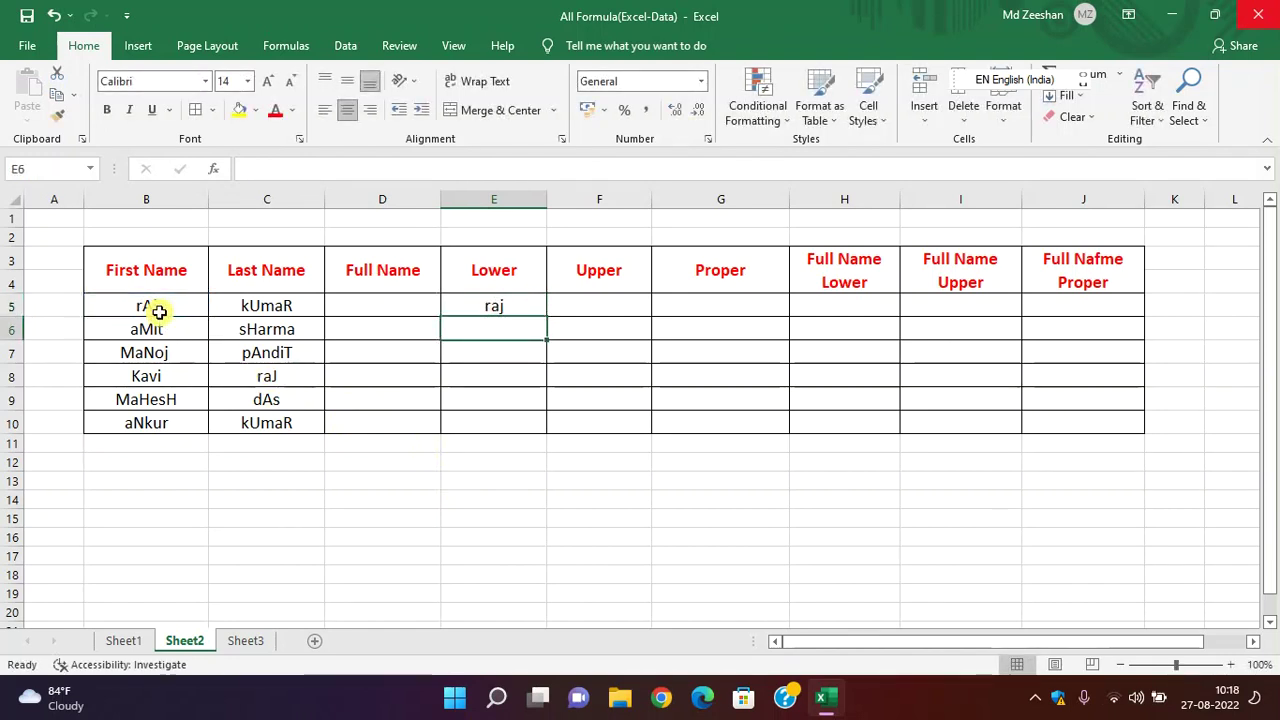
left_click(496, 306)
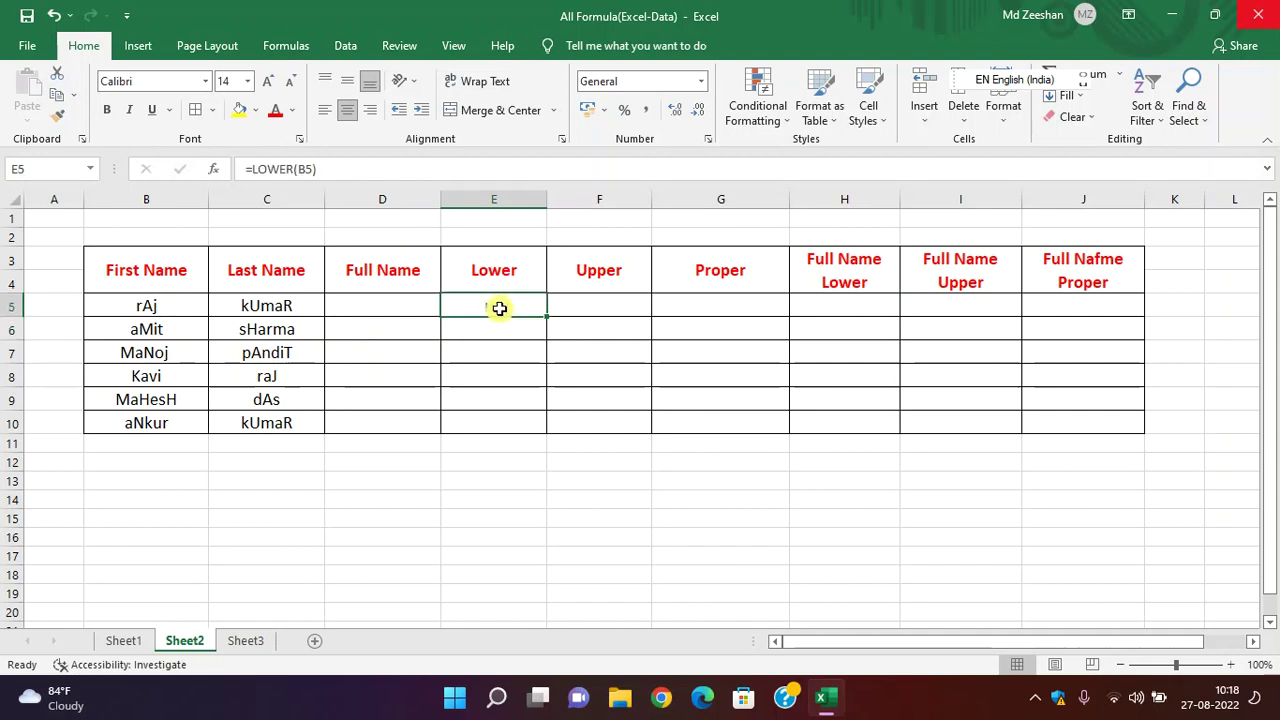
left_click_drag(548, 322, 545, 428)
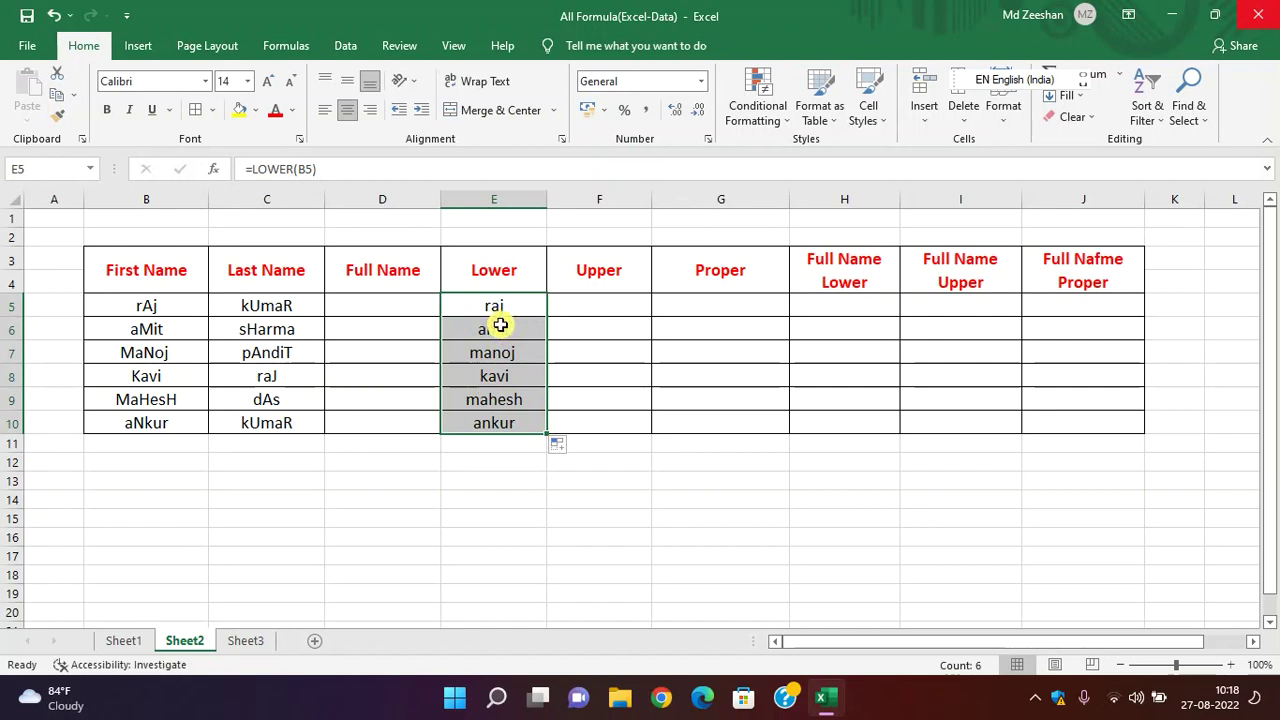
left_click(581, 306)
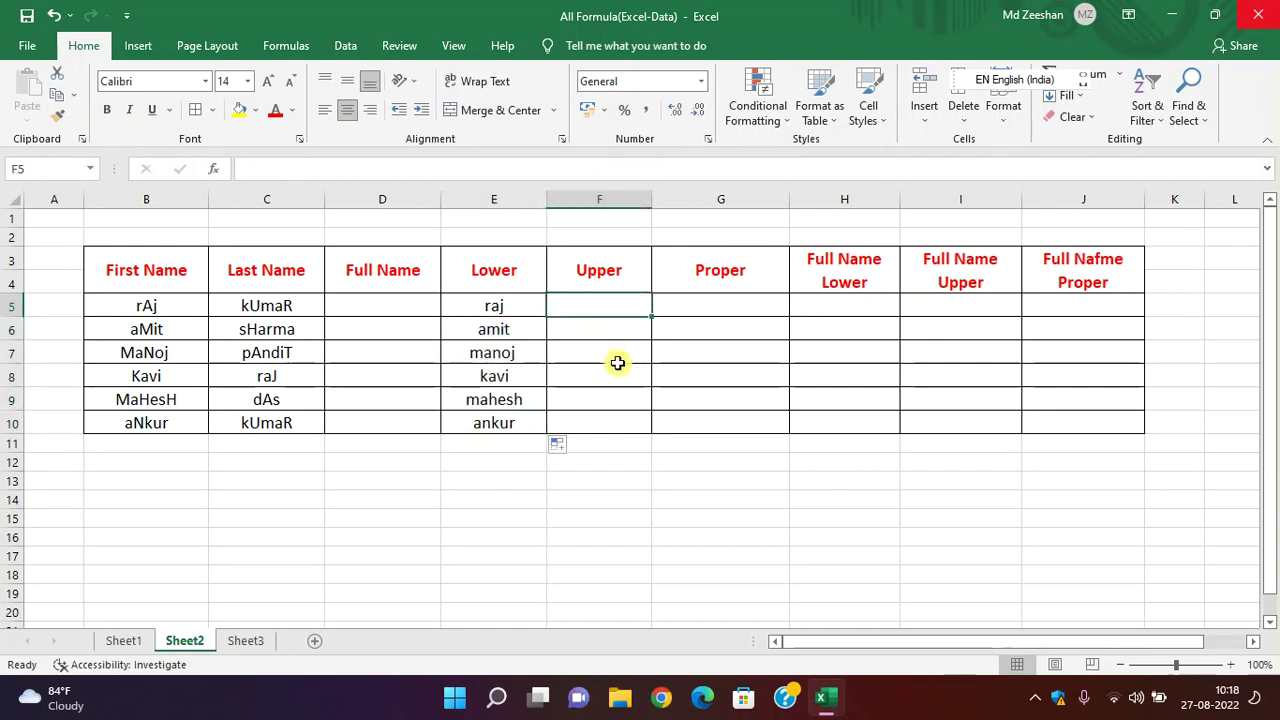
- Enter =UPPER(B5) in F5 and fill it down to F10, giving RAJ through ANKUR
type("=")
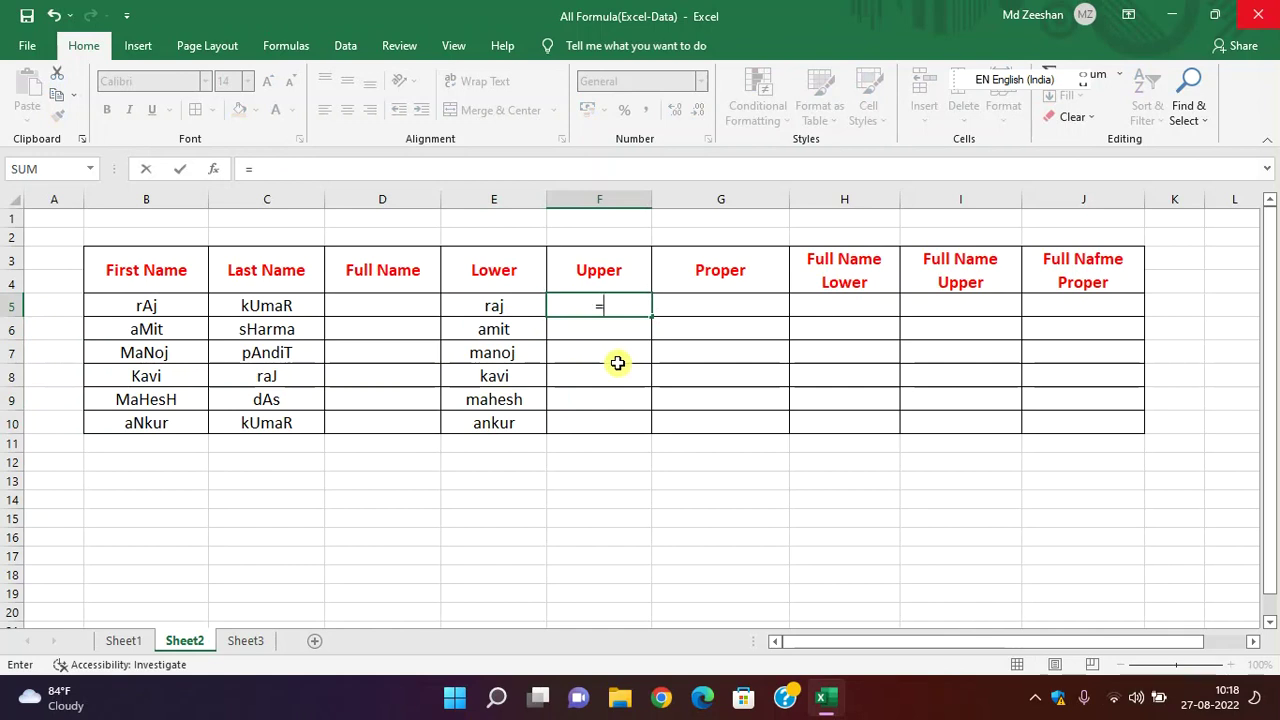
type("upper")
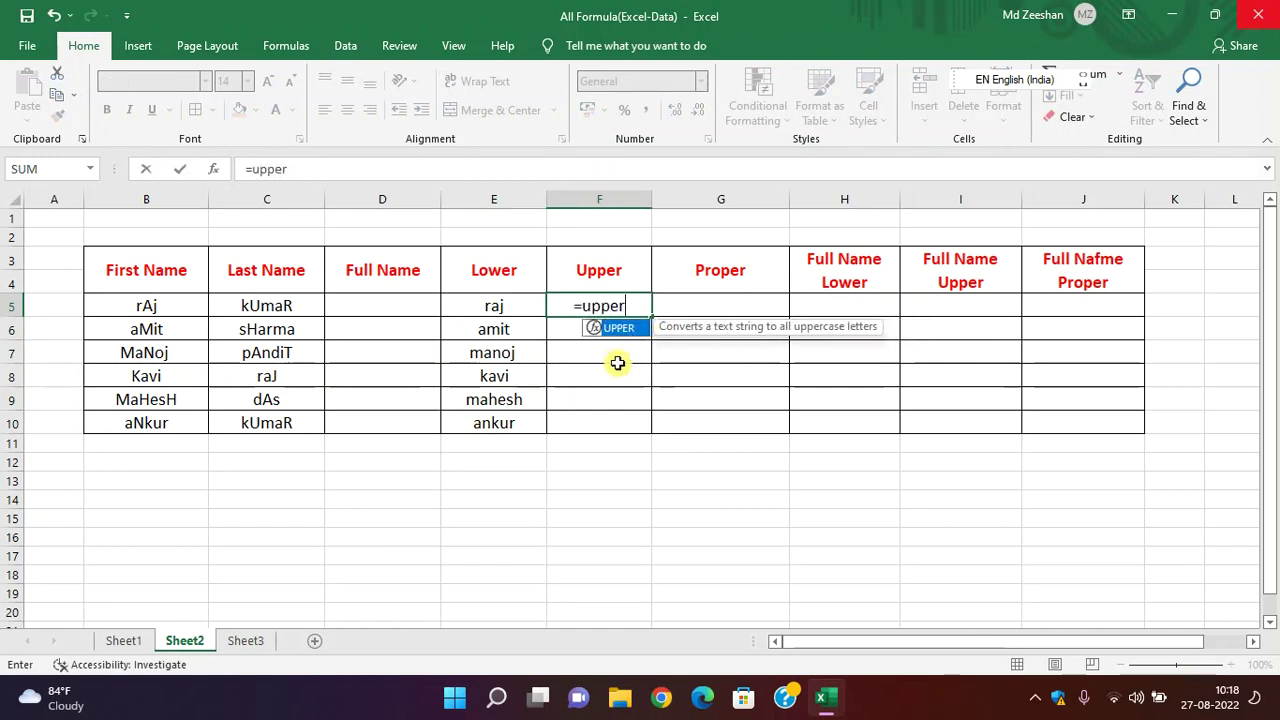
key("Tab")
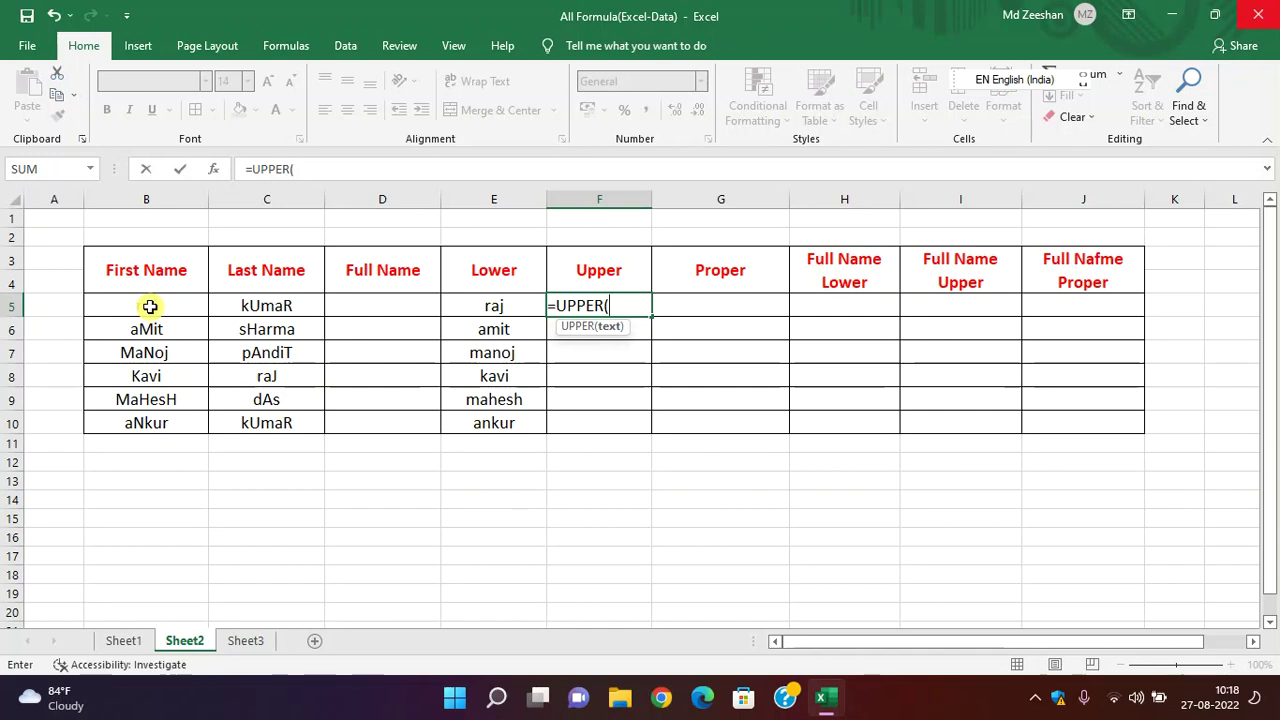
left_click(150, 307)
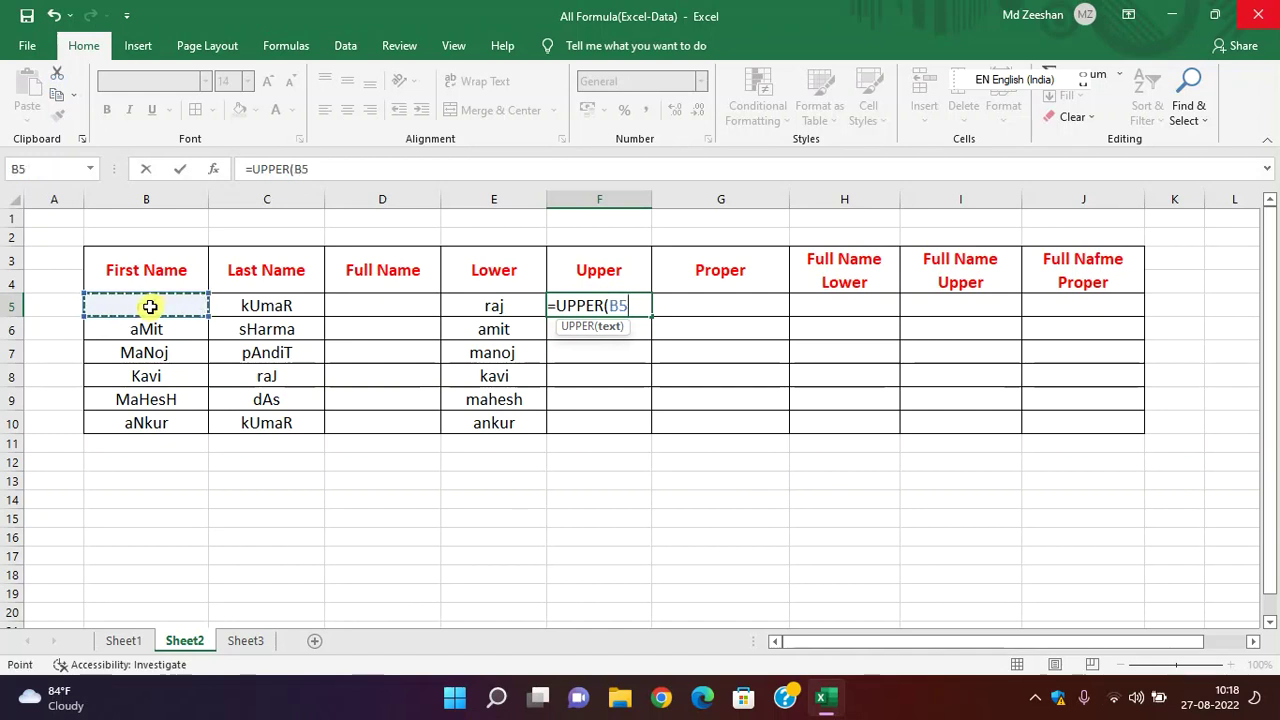
type(")")
key("Return")
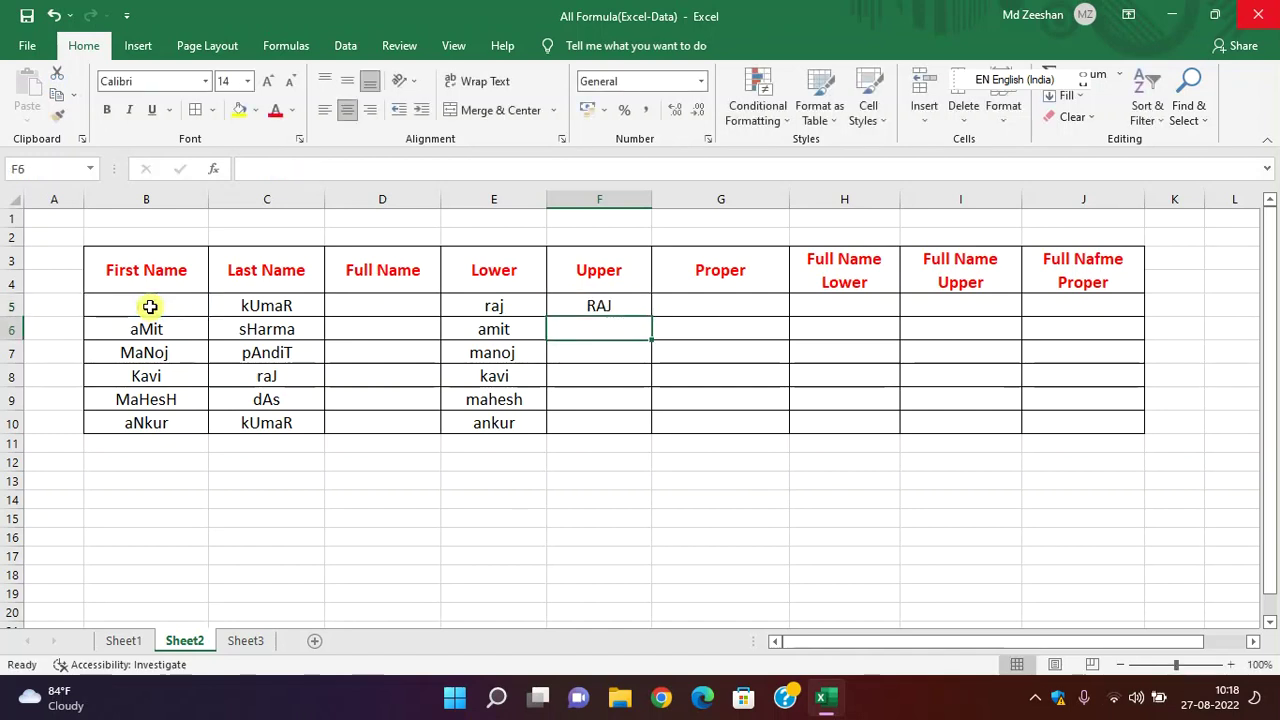
left_click(606, 309)
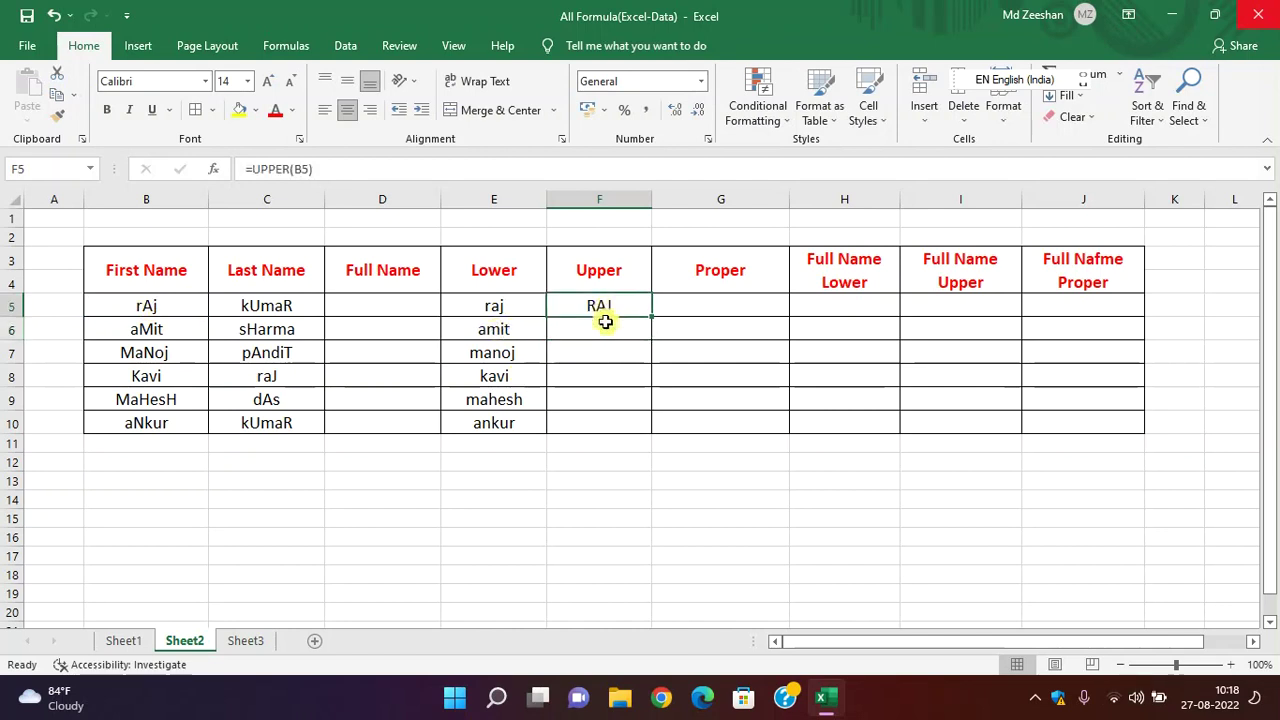
left_click_drag(651, 317, 641, 423)
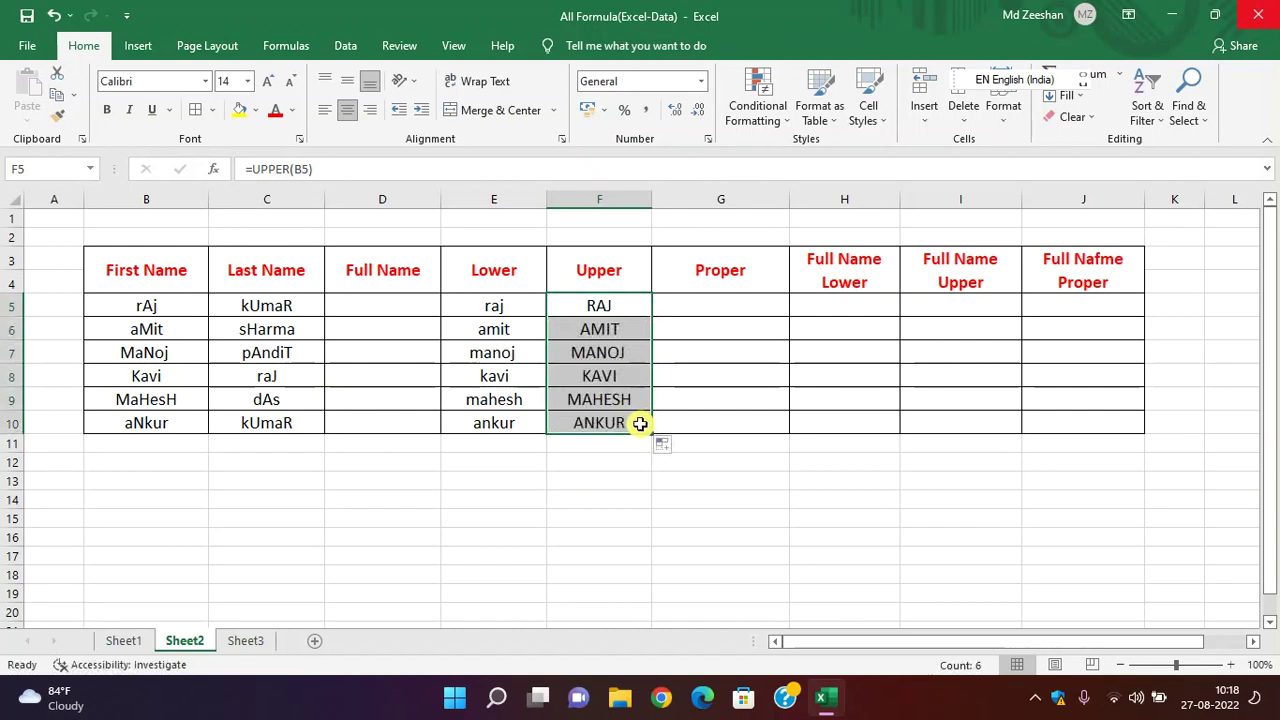
left_click(734, 306)
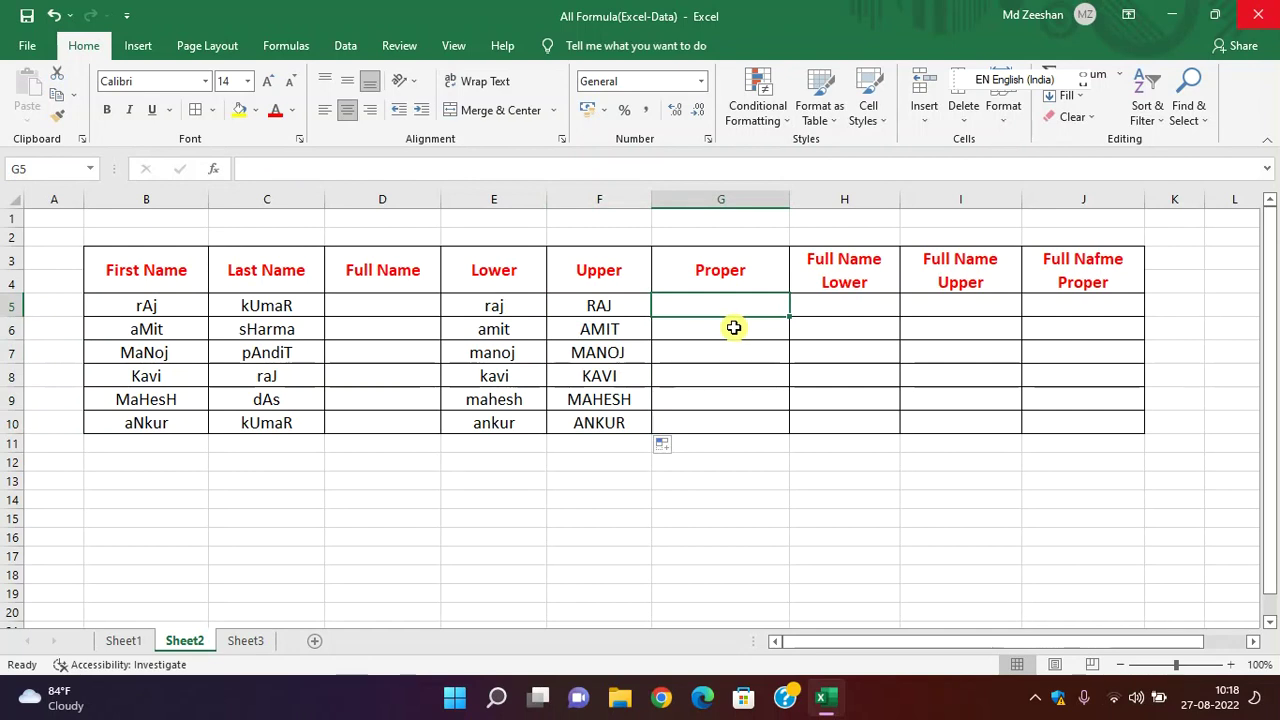
- Enter =PROPER(B5) in G5 and fill it down to G10, giving Raj through Ankur
type("=proper")
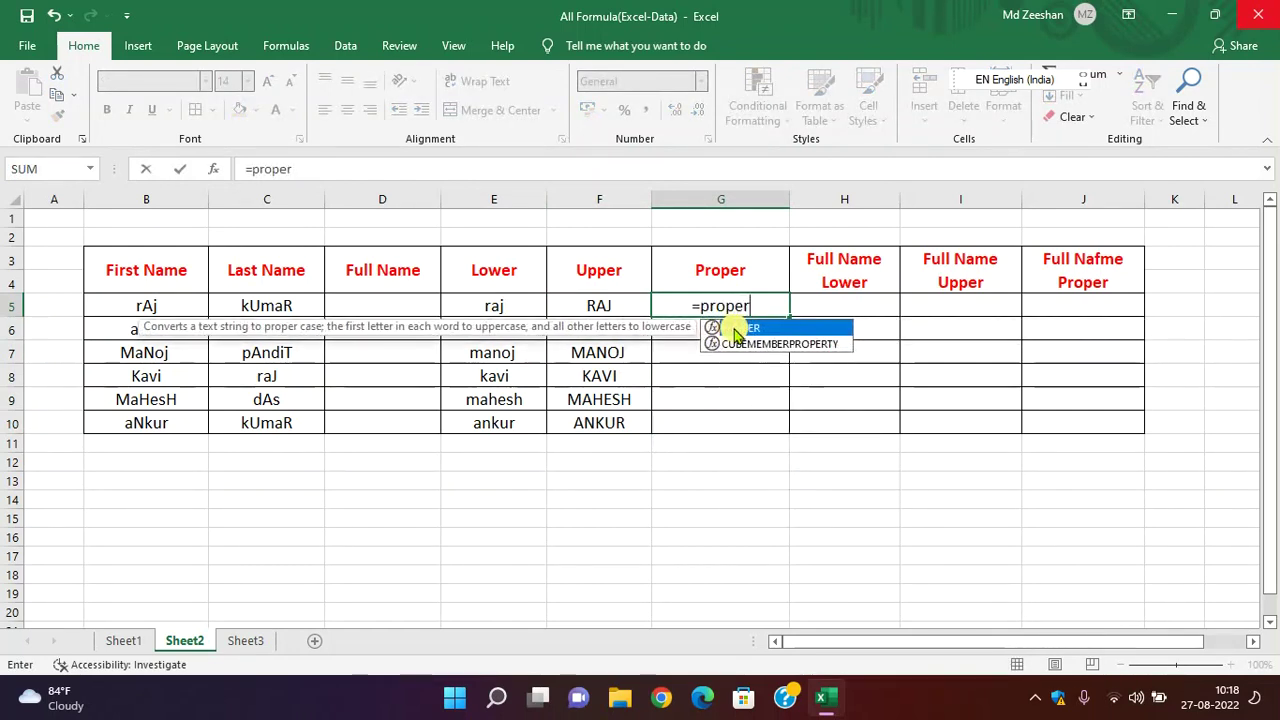
double_click(735, 333)
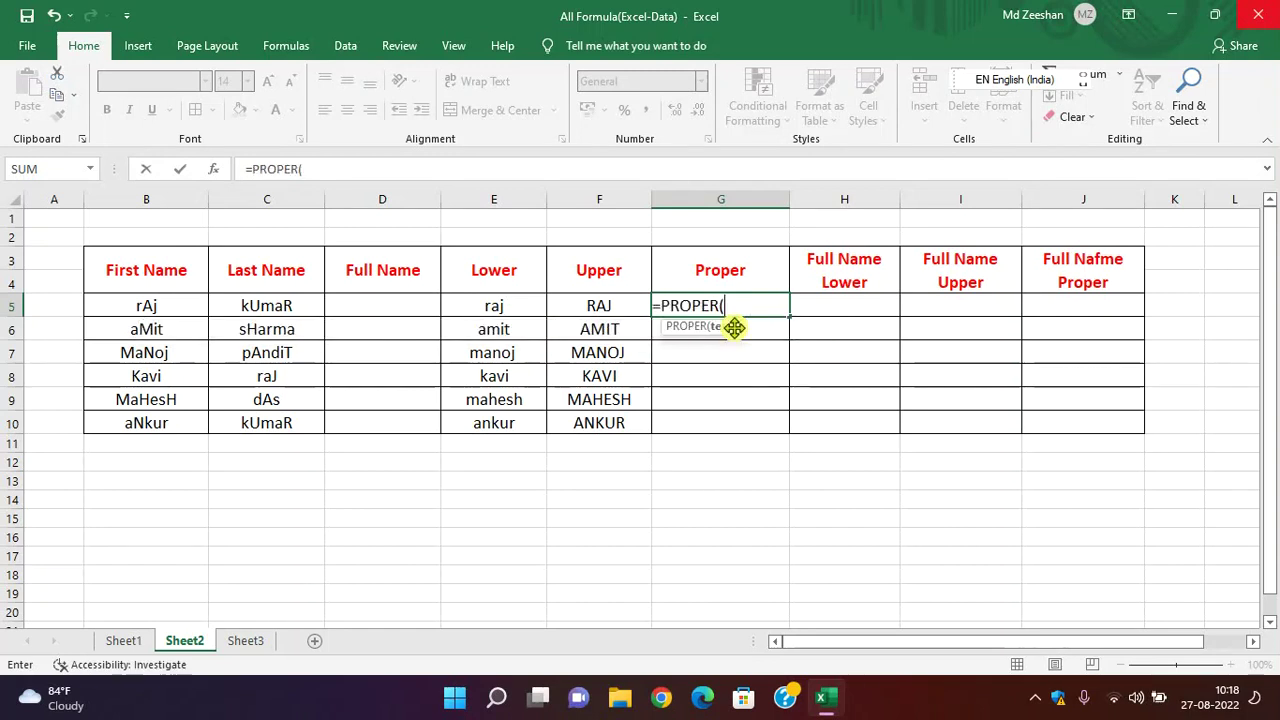
left_click(155, 309)
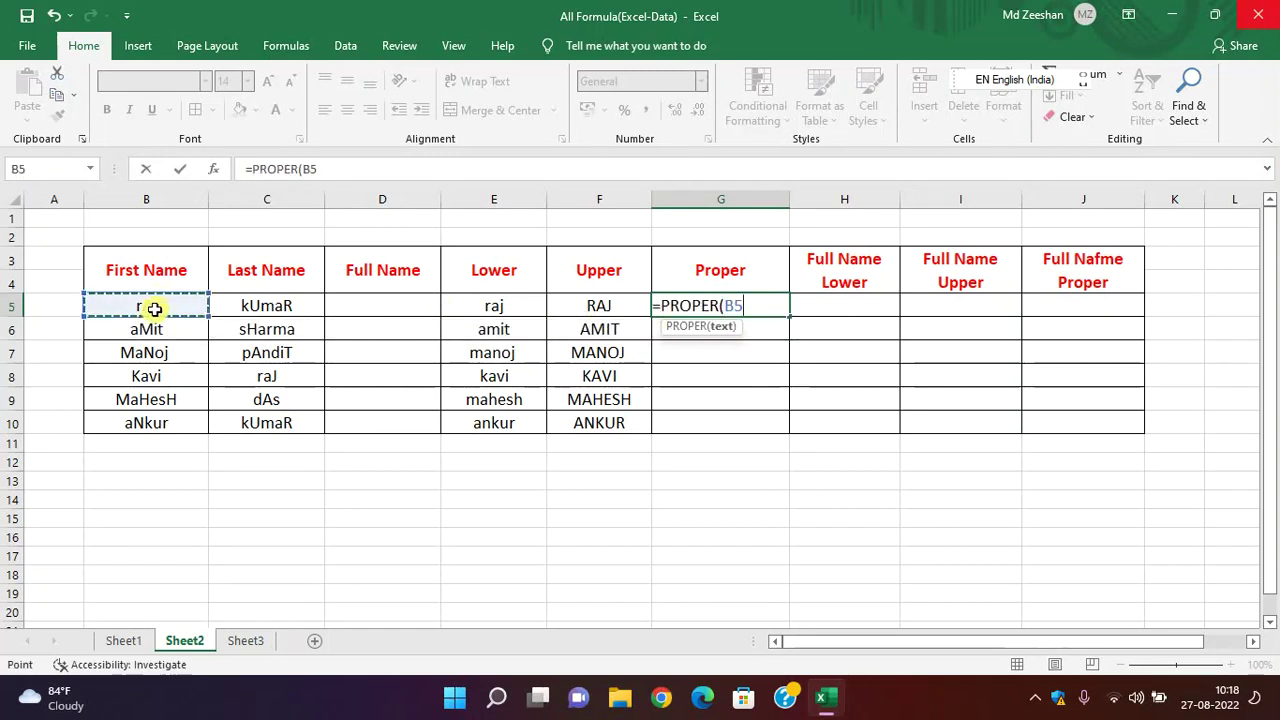
type(")")
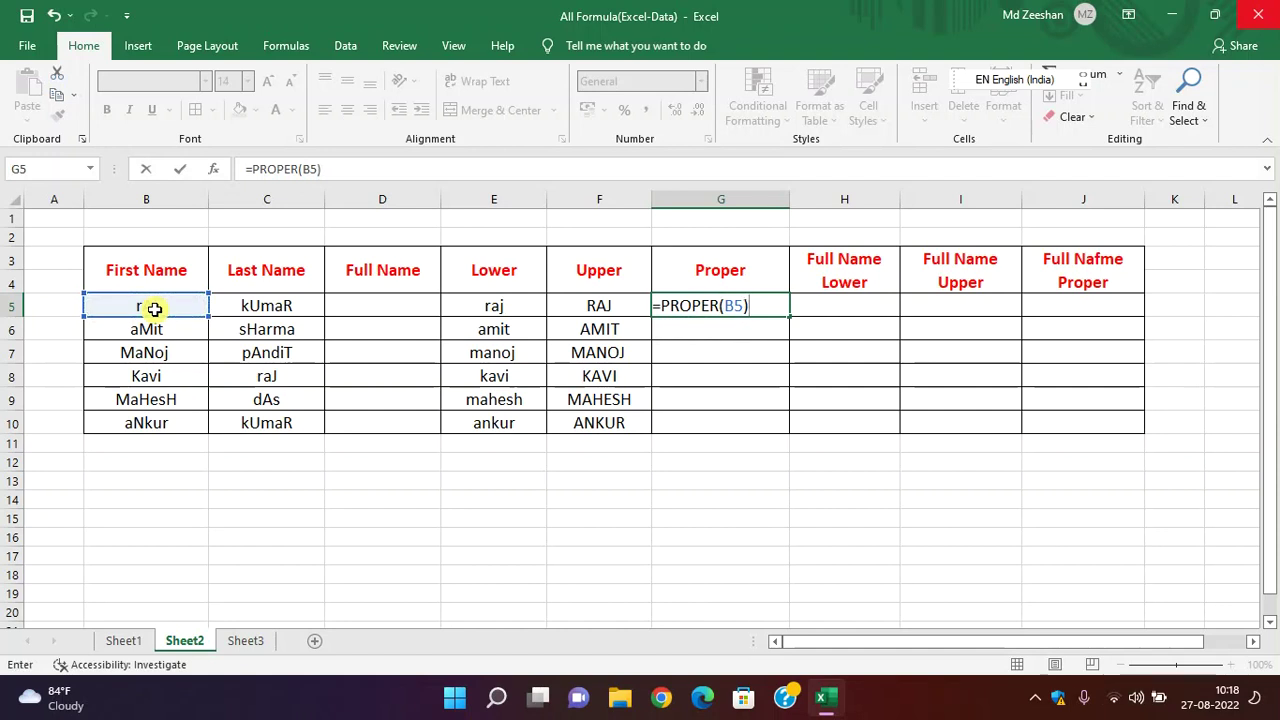
key("Return")
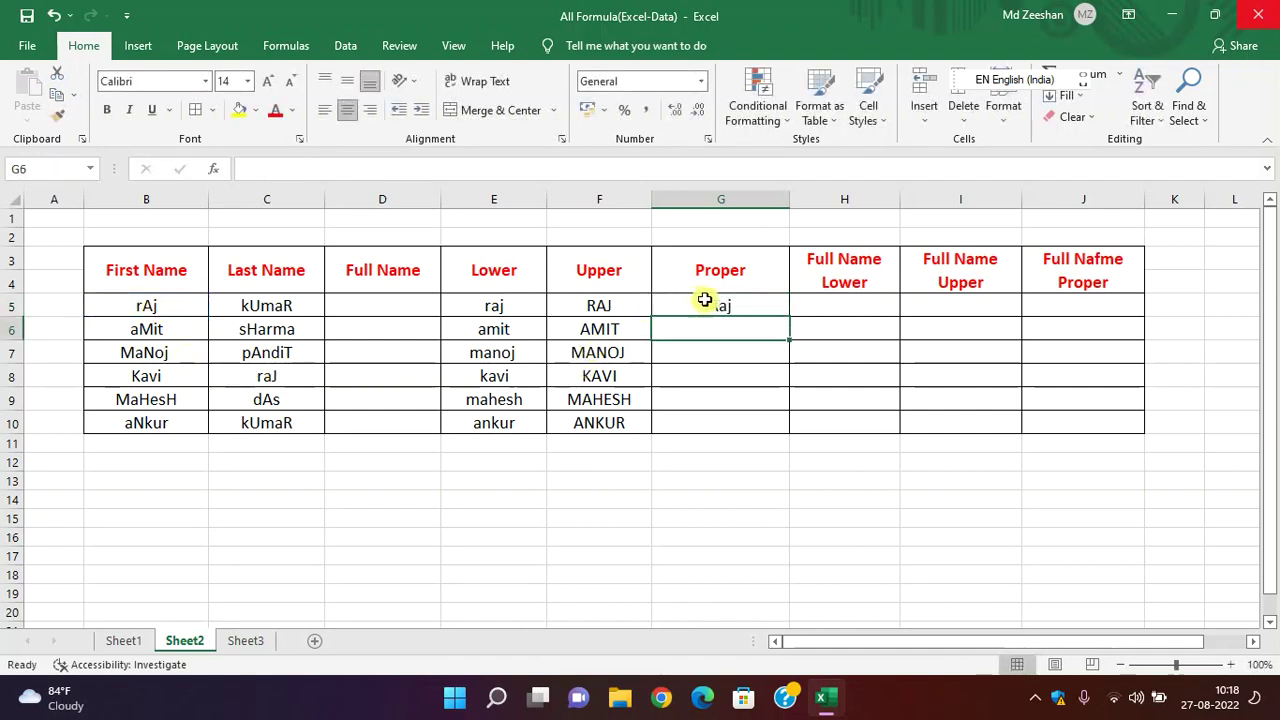
left_click(706, 303)
left_click_drag(789, 322, 782, 424)
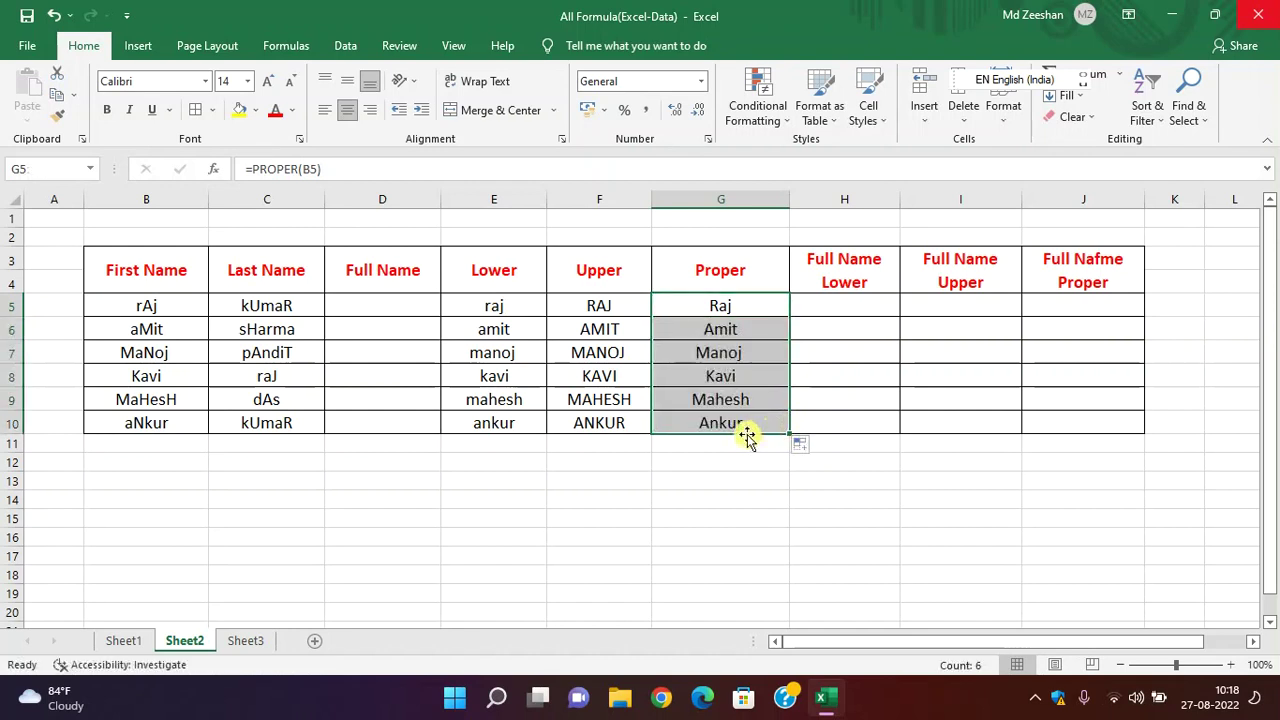
left_click(729, 476)
left_click_drag(714, 309, 717, 423)
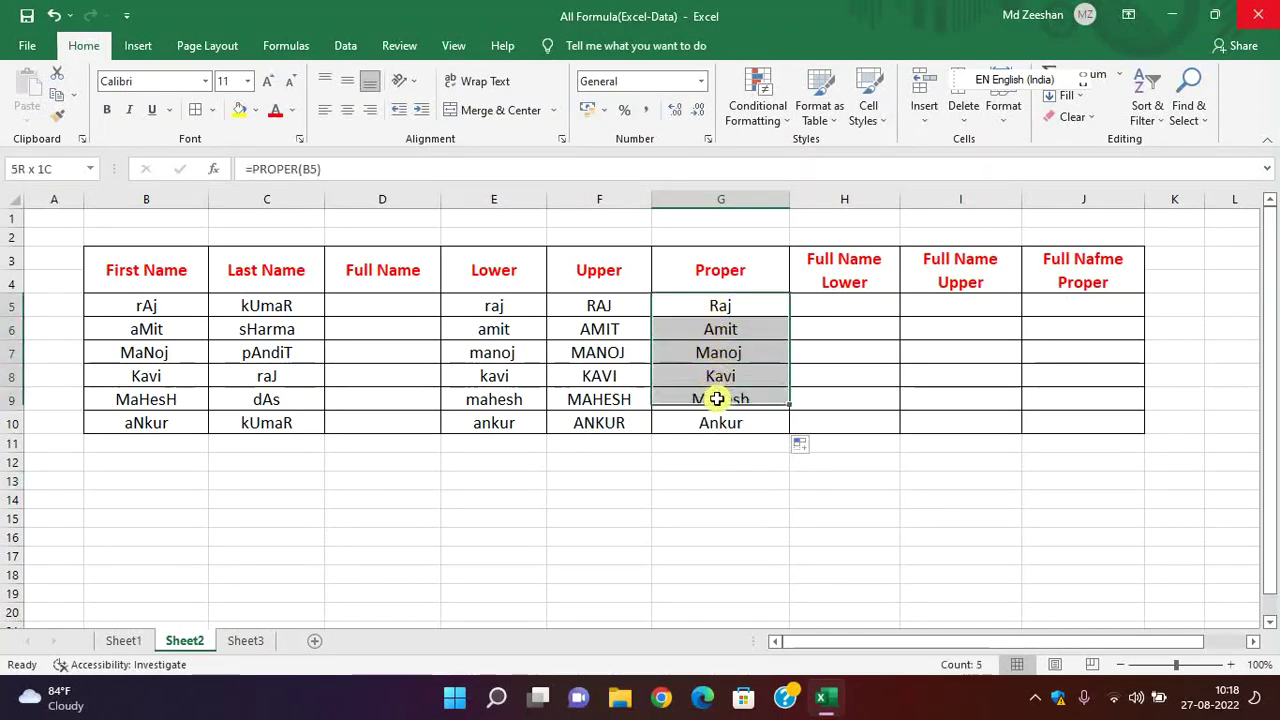
left_click(720, 459)
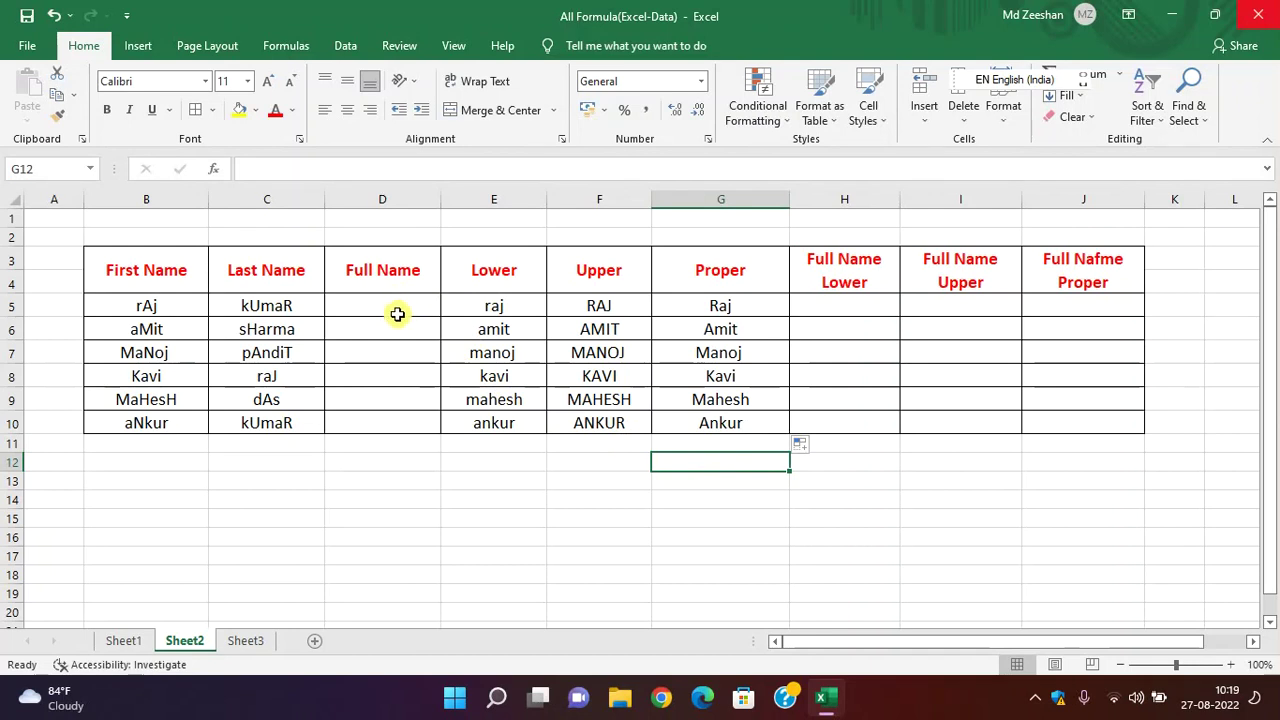
- Enter =CONCATENATE(B5&C5) in D5 so it shows rAjkUmaR
left_click(397, 314)
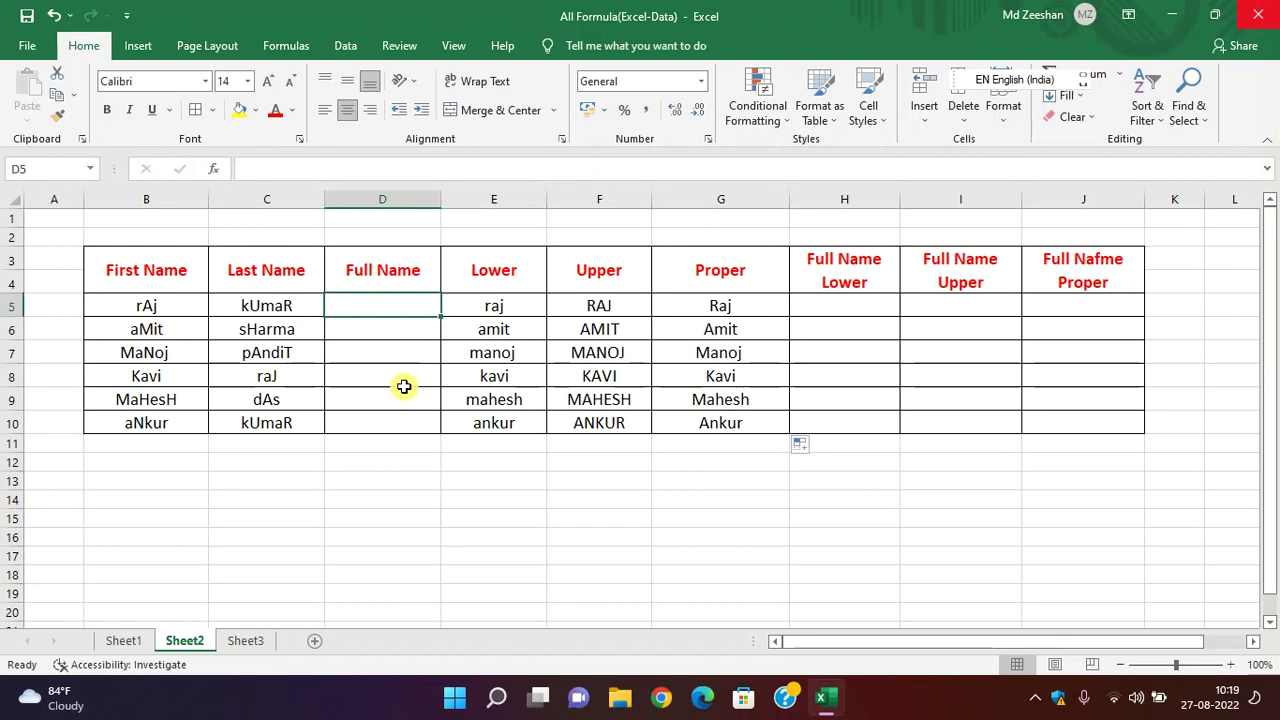
type("=c")
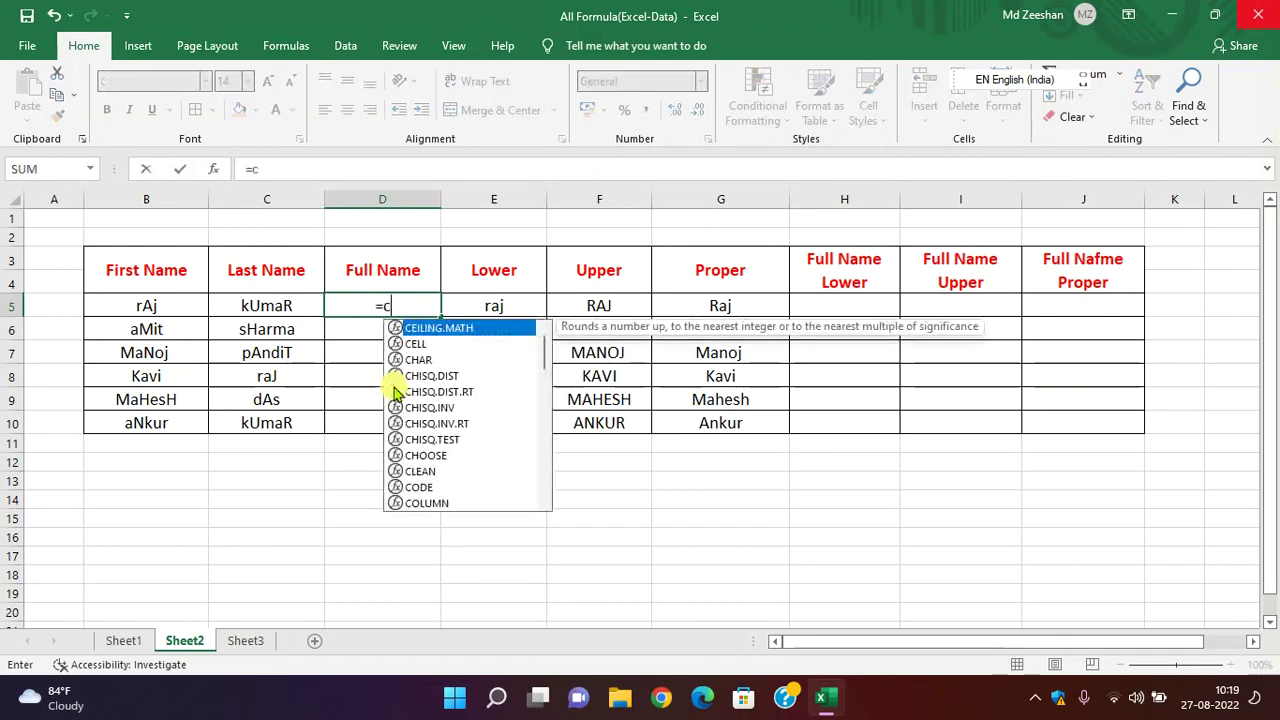
type("onca")
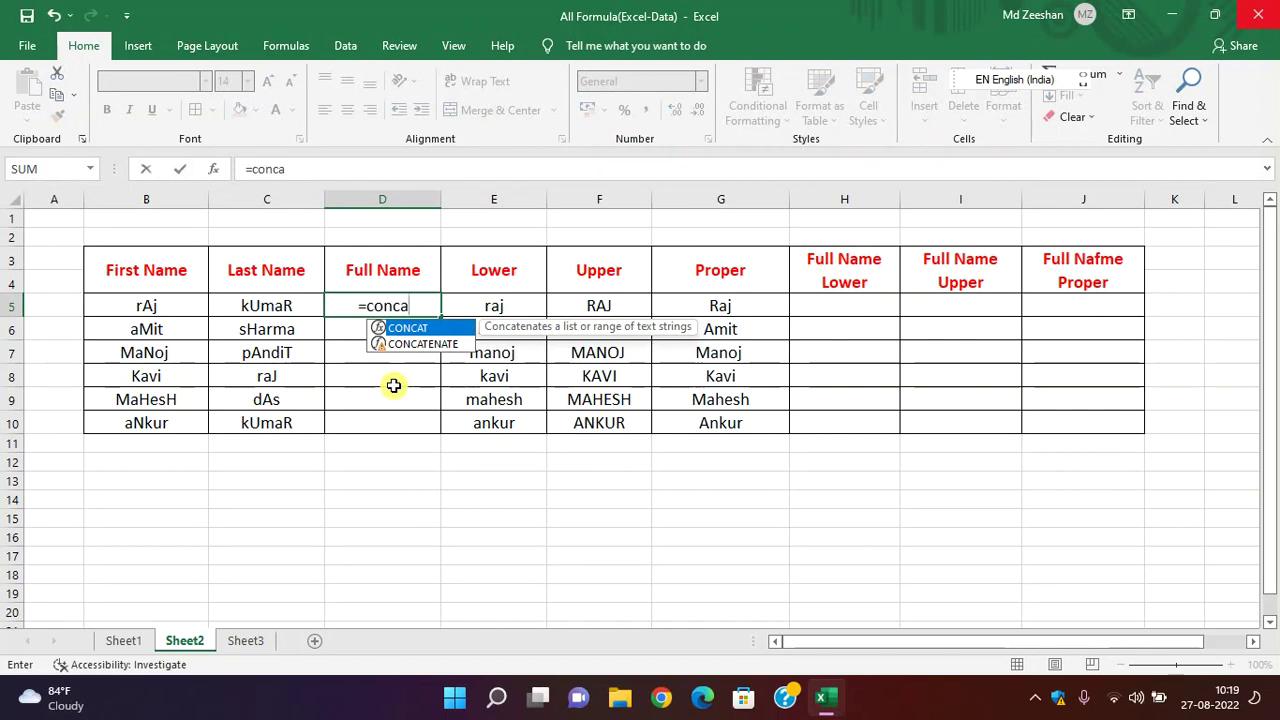
left_click(425, 352)
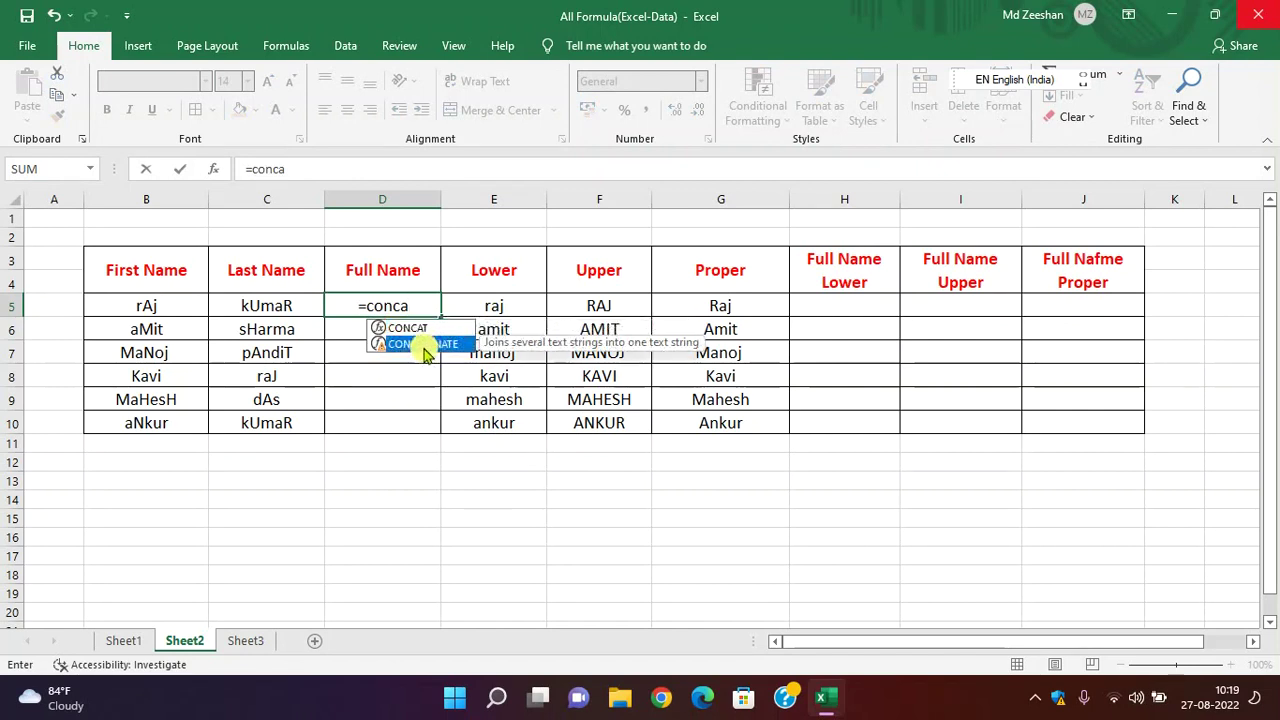
double_click(424, 350)
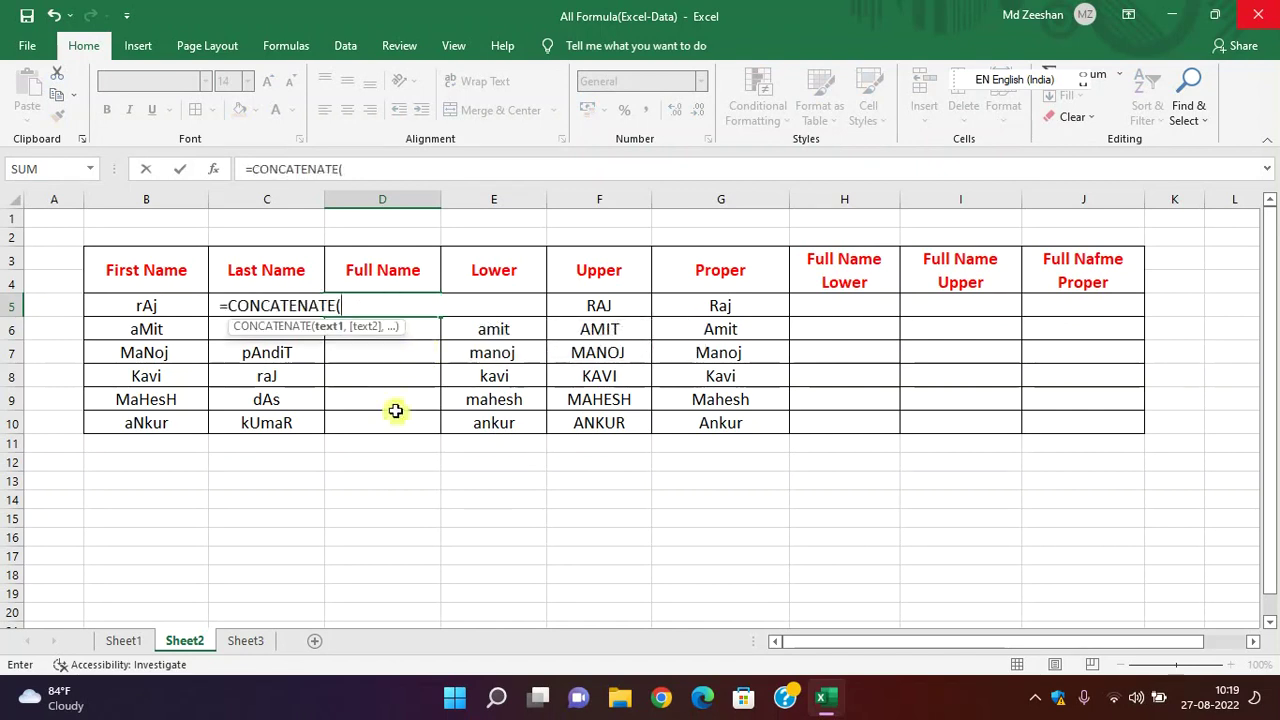
left_click(152, 308)
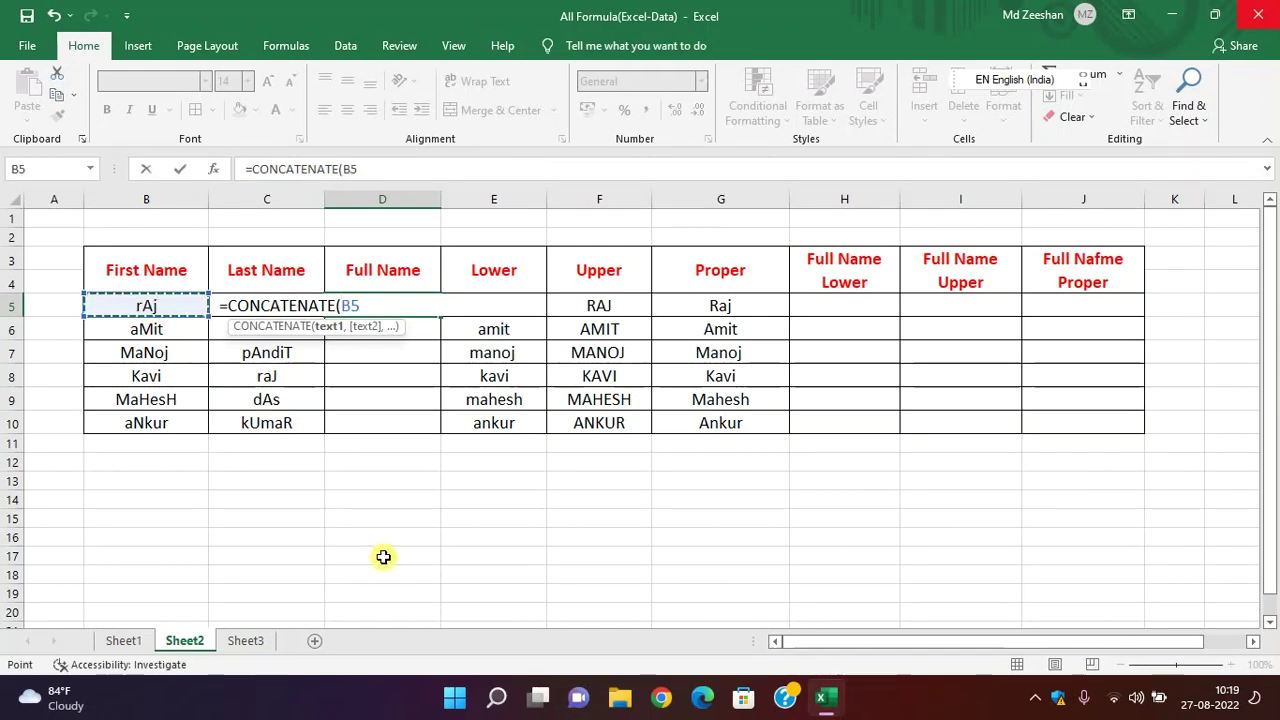
type("&")
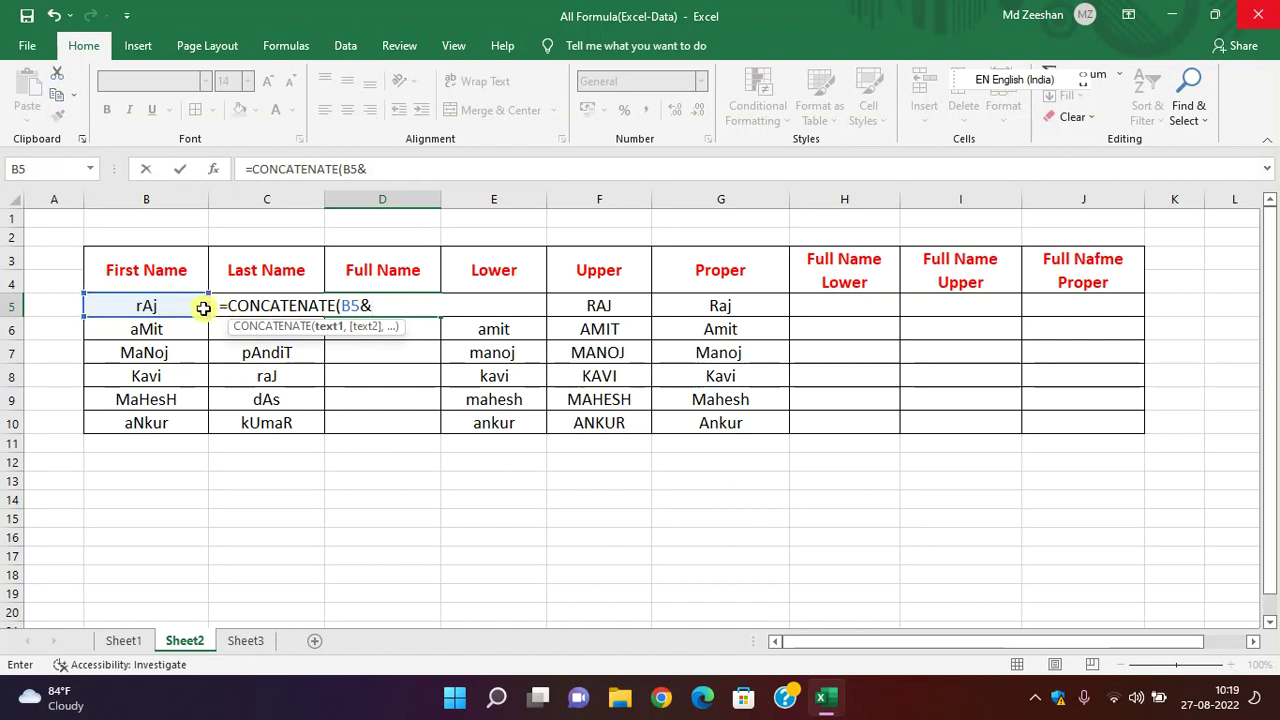
key("Right")
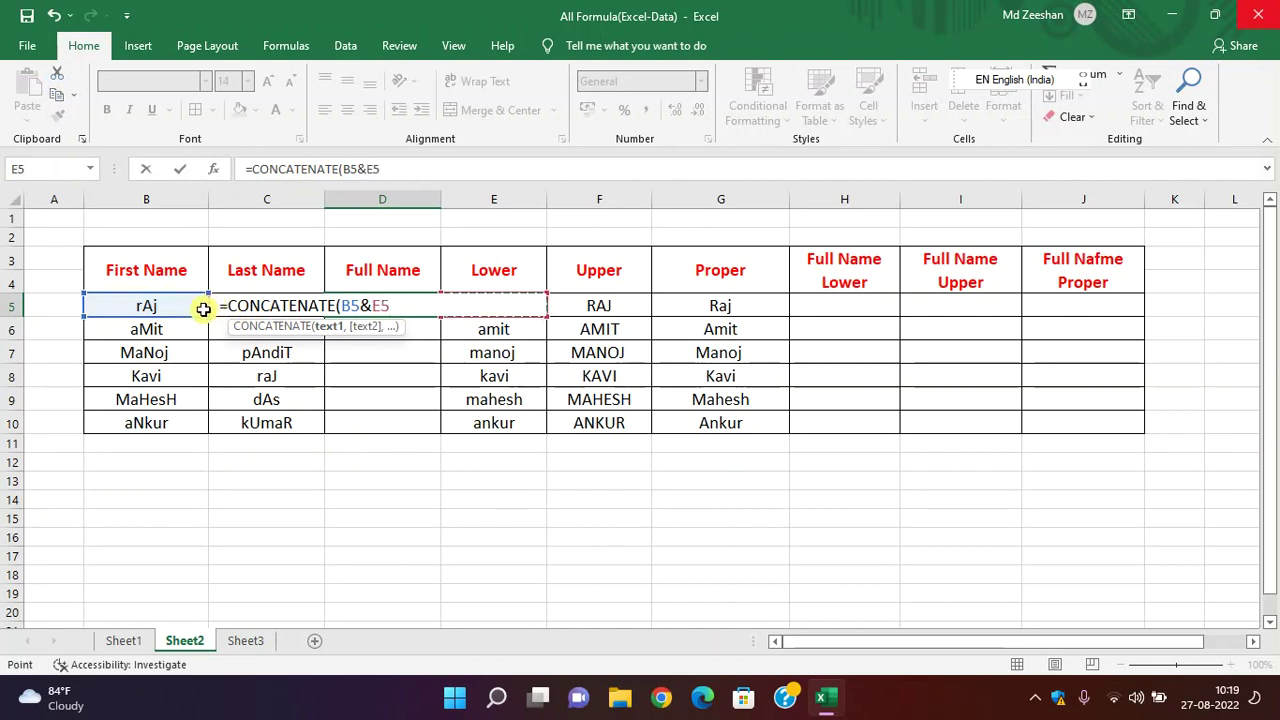
key("BackSpace")
key("BackSpace")
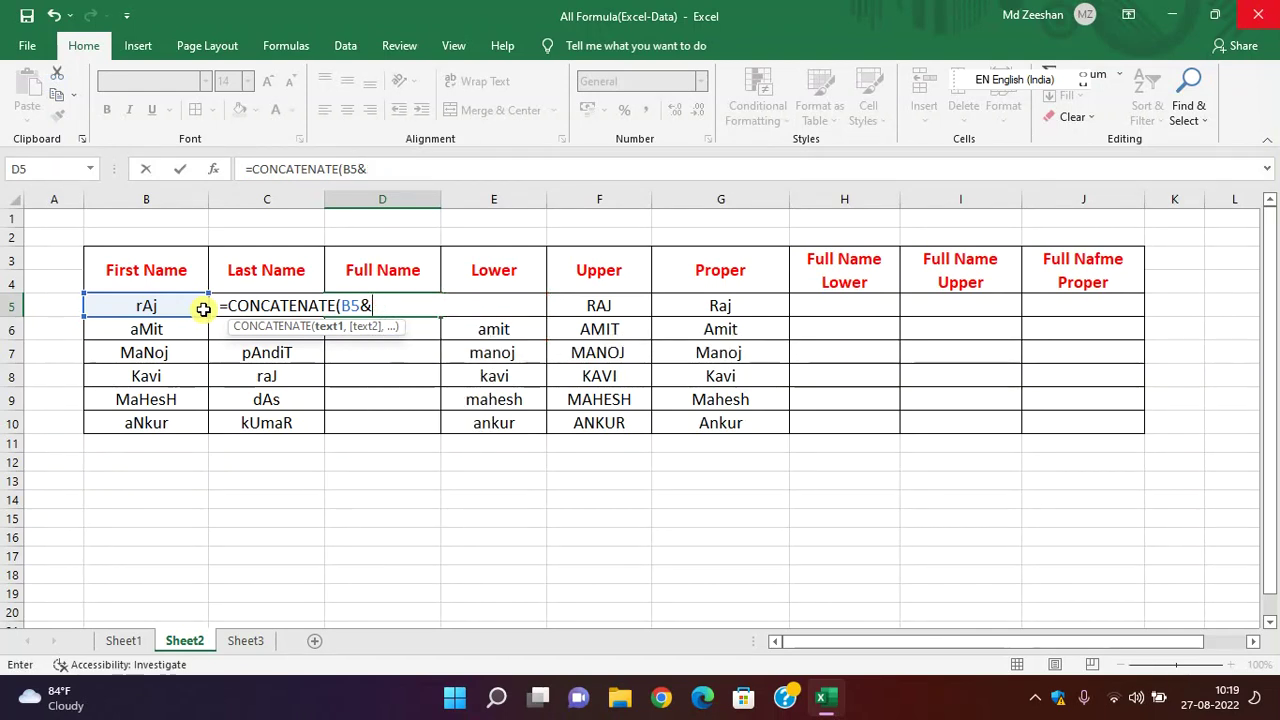
type("c")
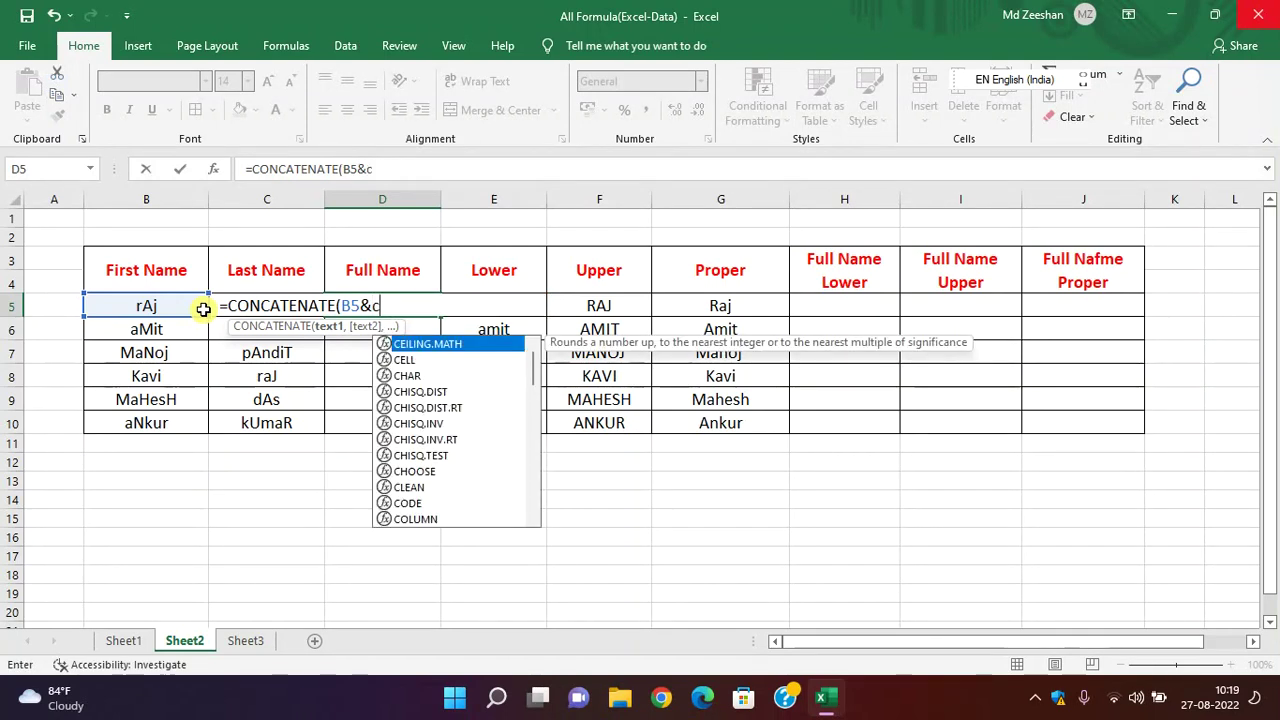
type("5")
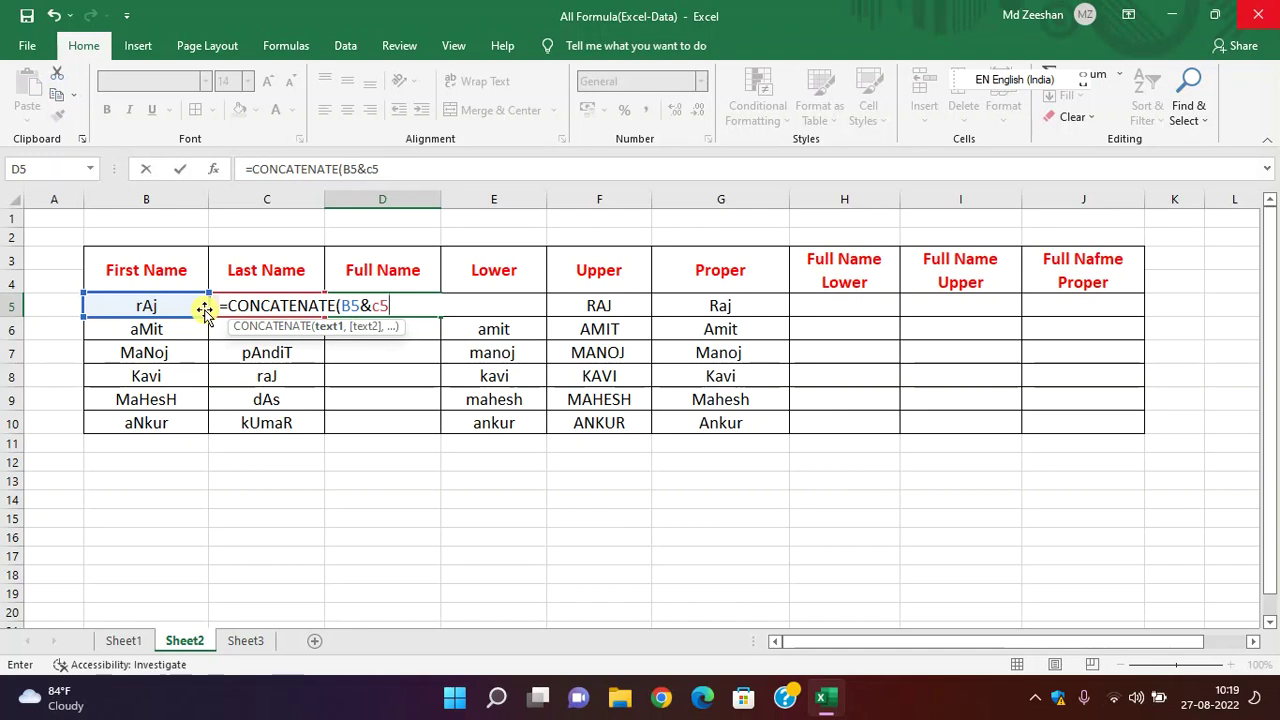
type(")")
key("Return")
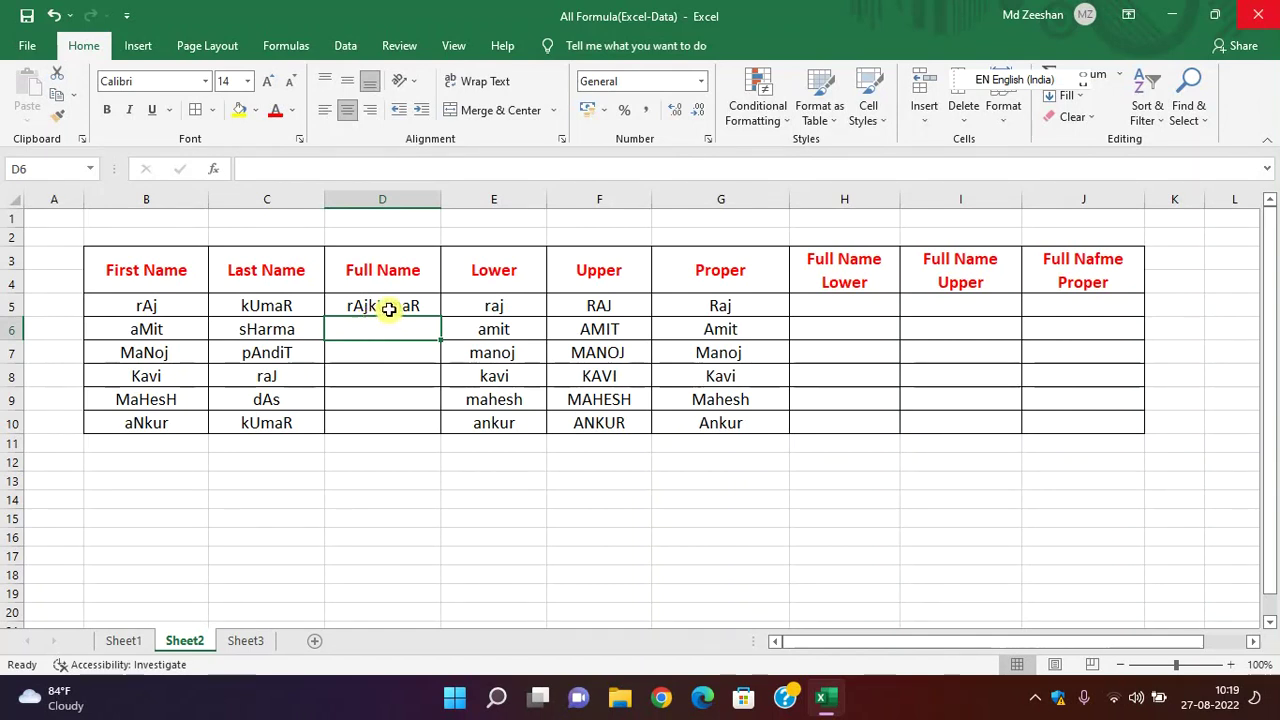
left_click(389, 308)
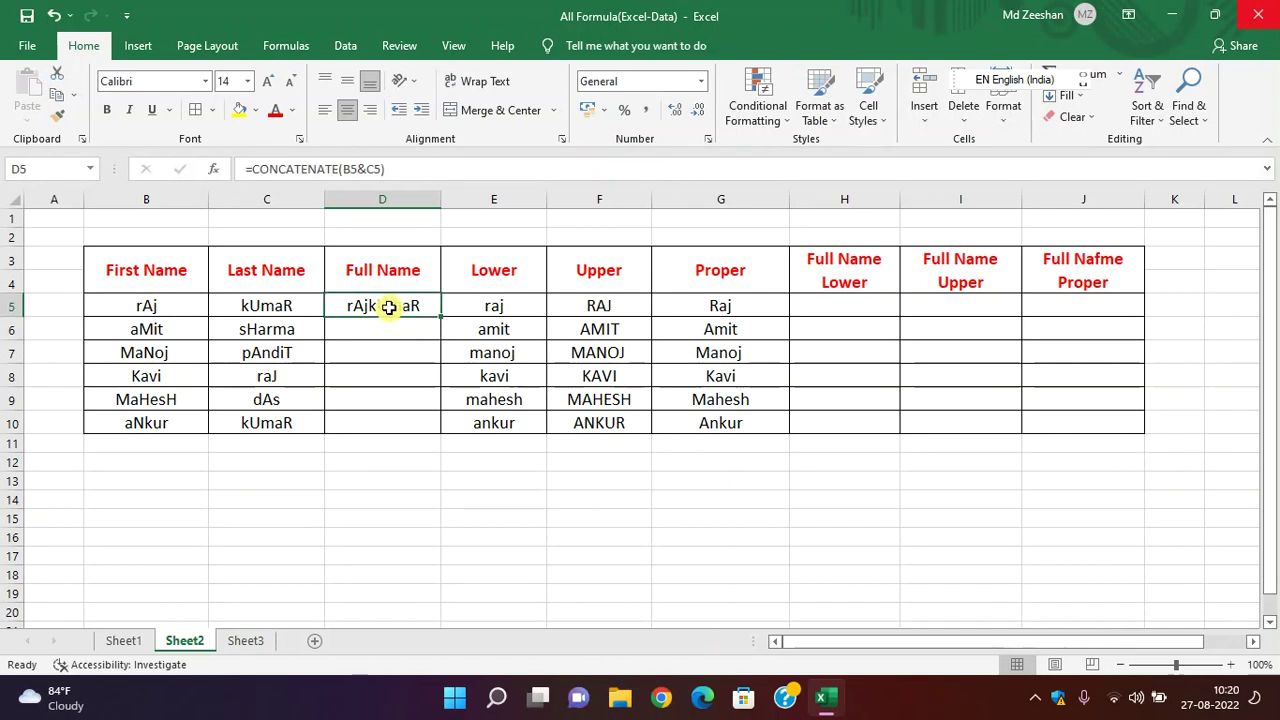
- Change D5 to =CONCATENATE(B5&" "&C5) and fill it down to D10
left_click(366, 169)
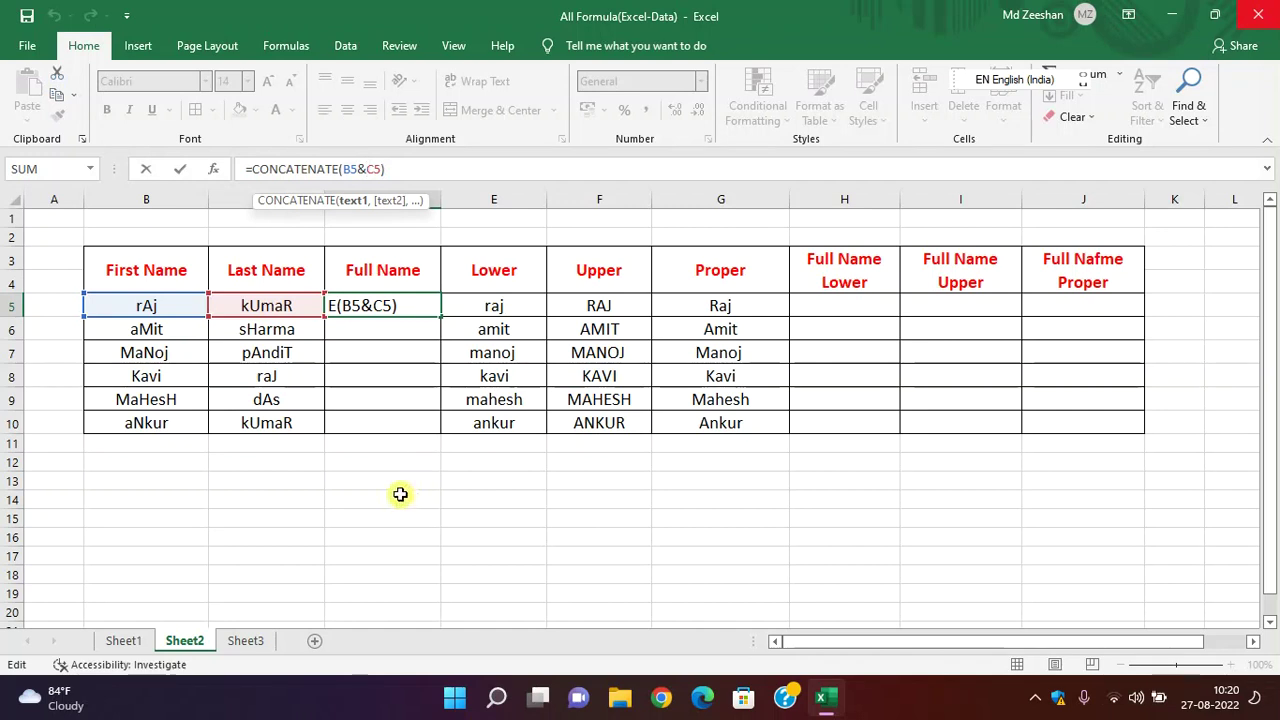
type("\"")
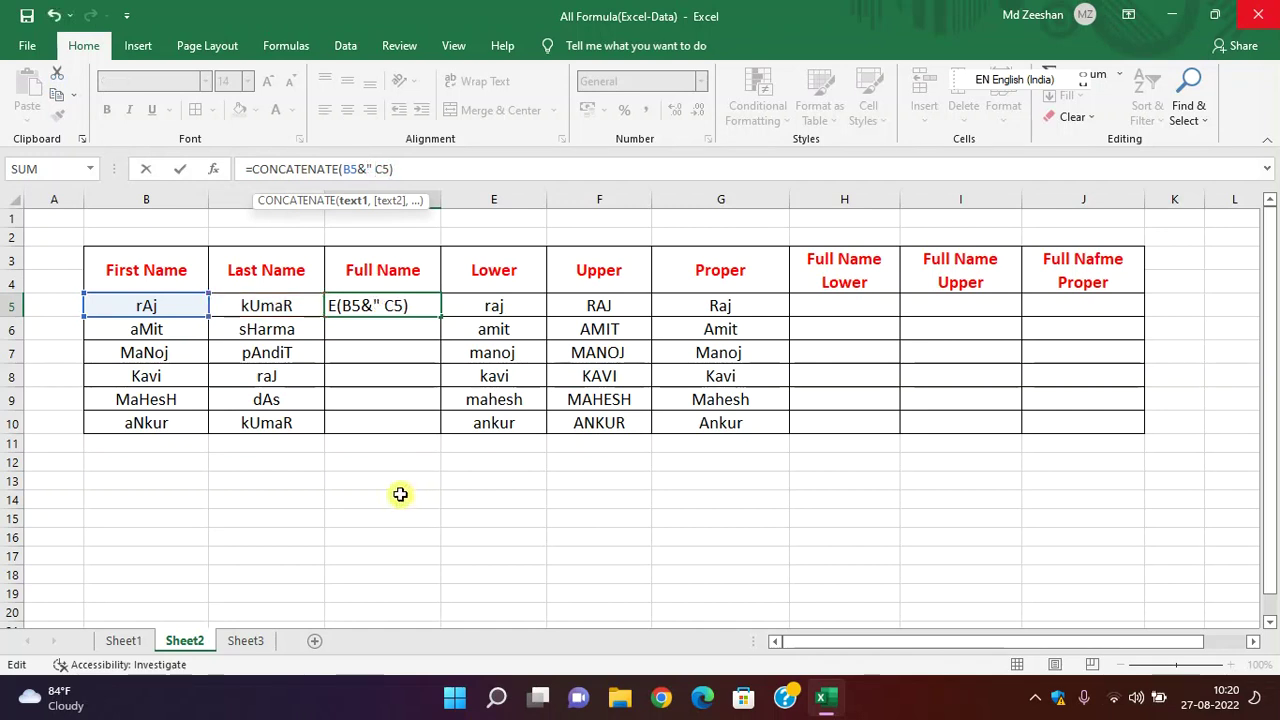
type(" \"")
key("Return")
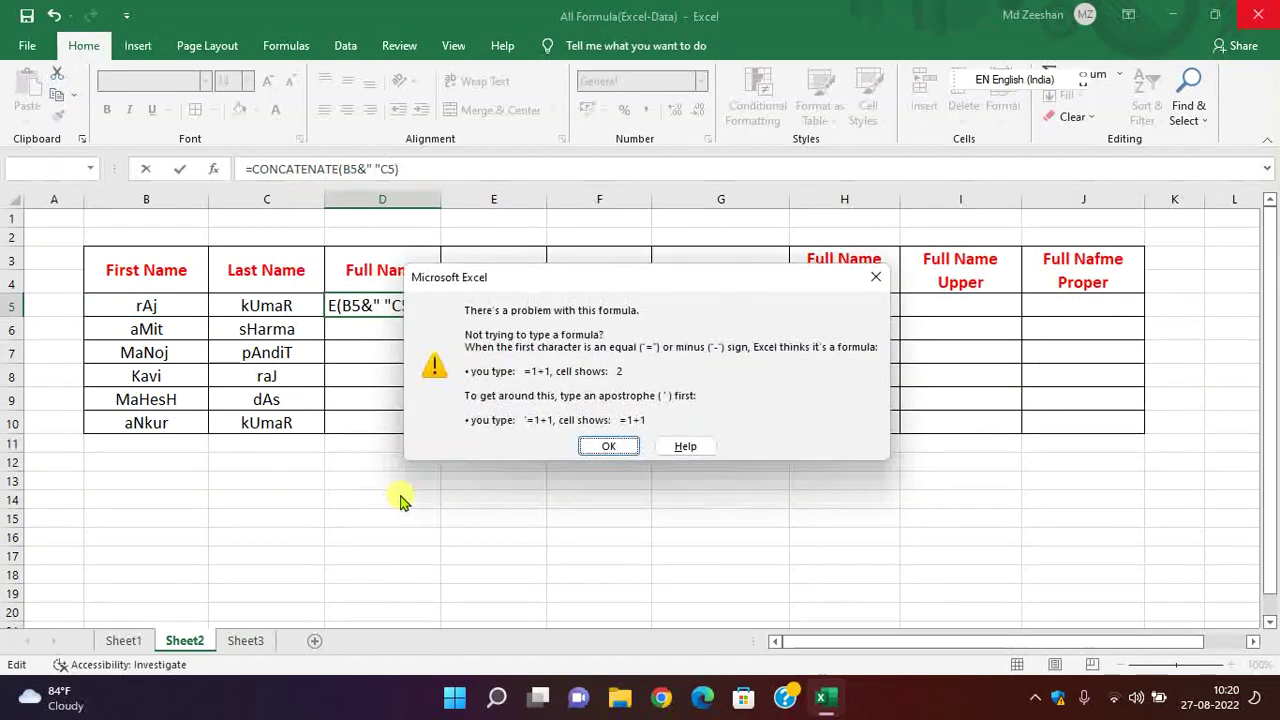
left_click(607, 446)
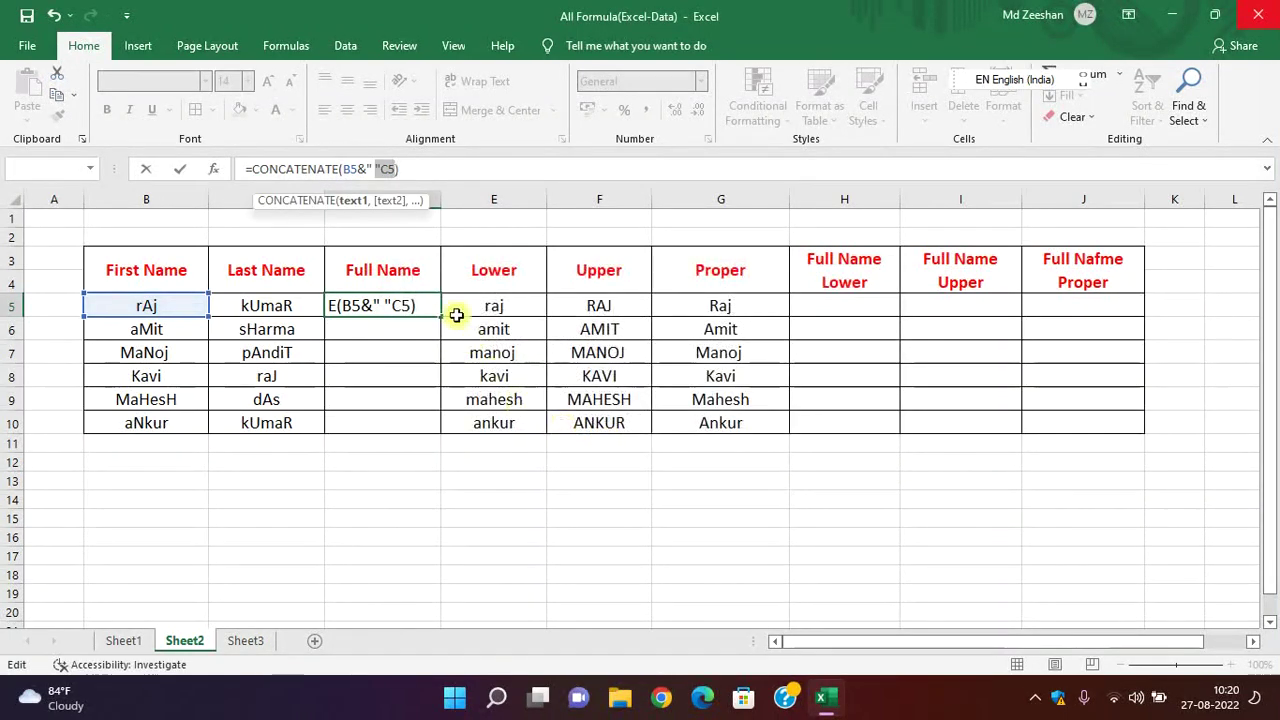
left_click(381, 170)
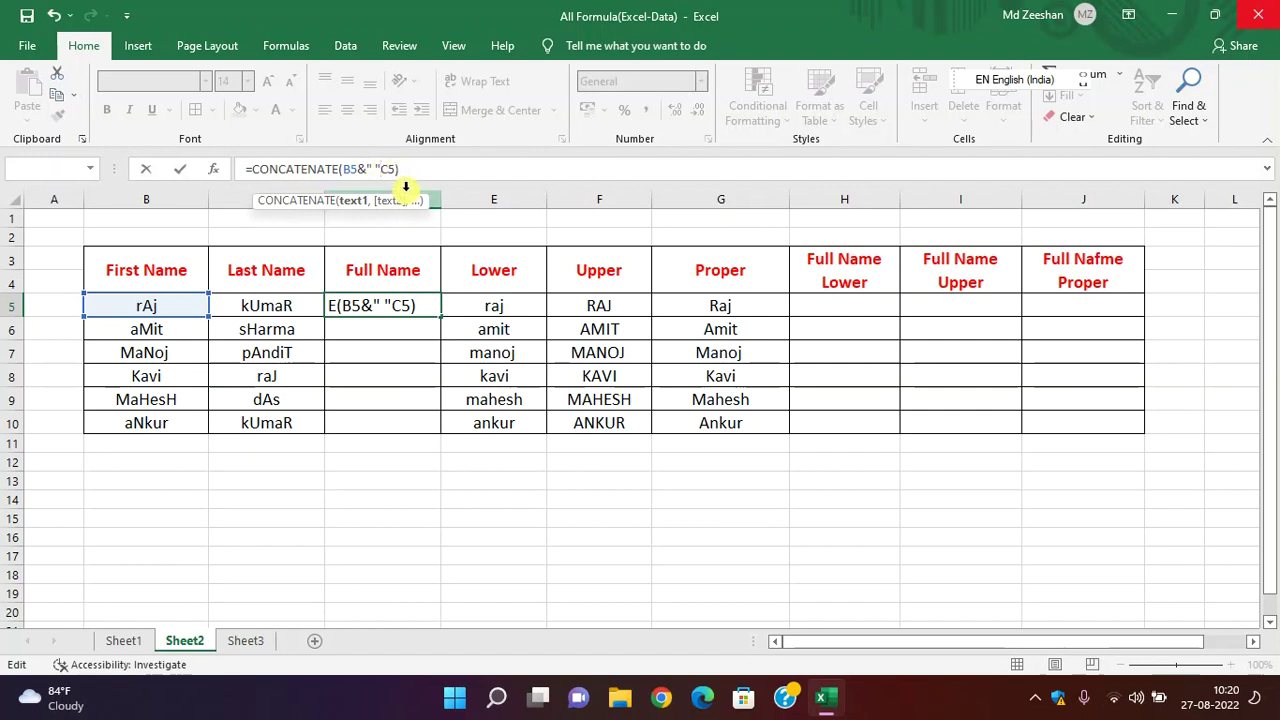
type("&")
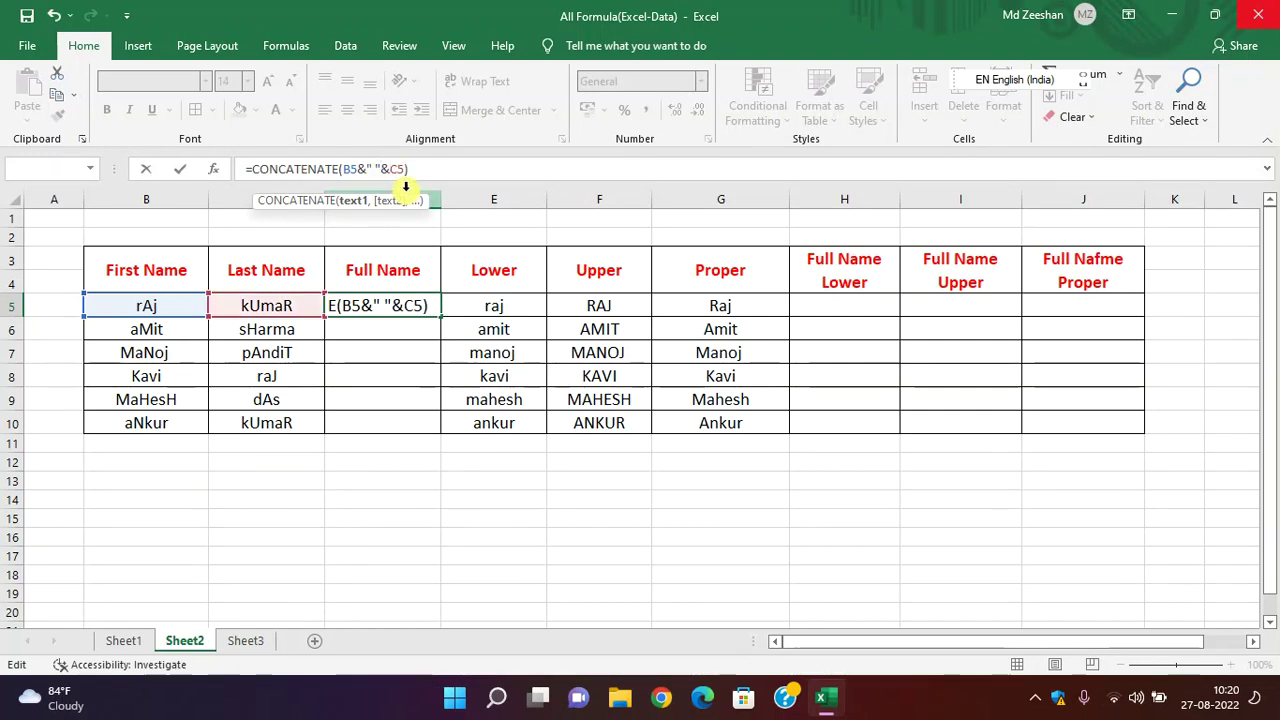
key("Return")
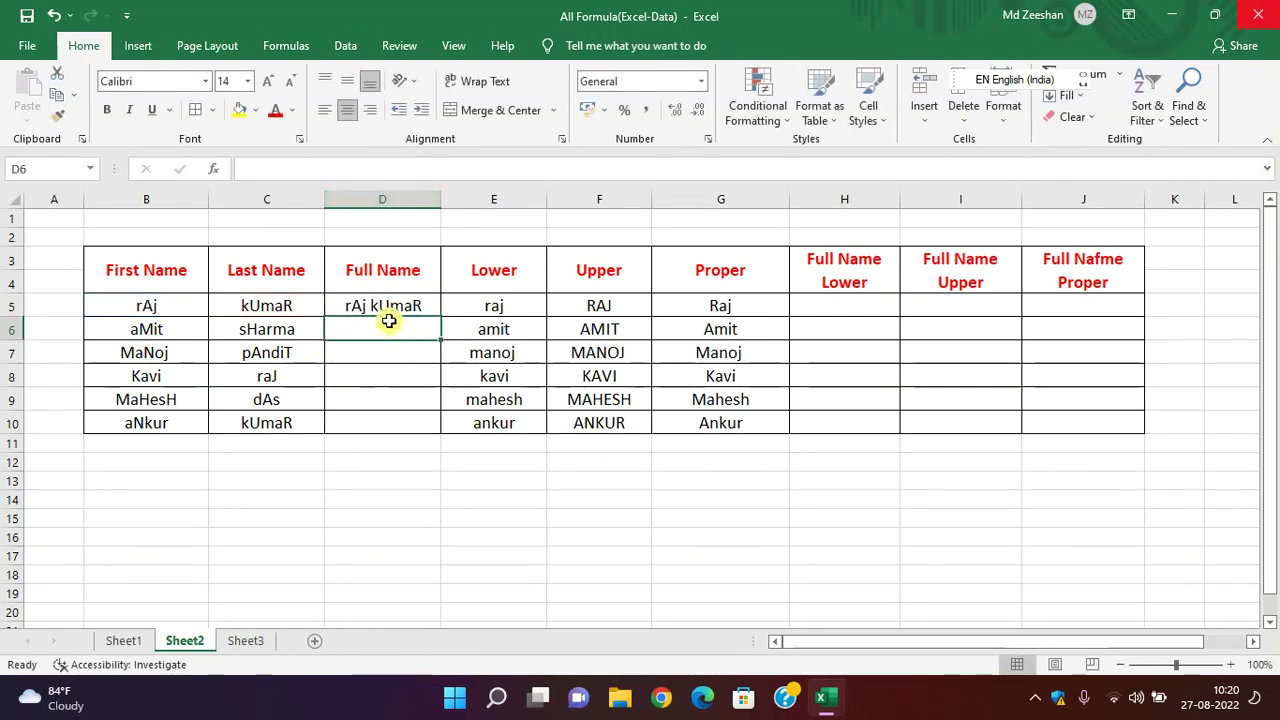
left_click(365, 309)
left_click_drag(440, 318, 430, 432)
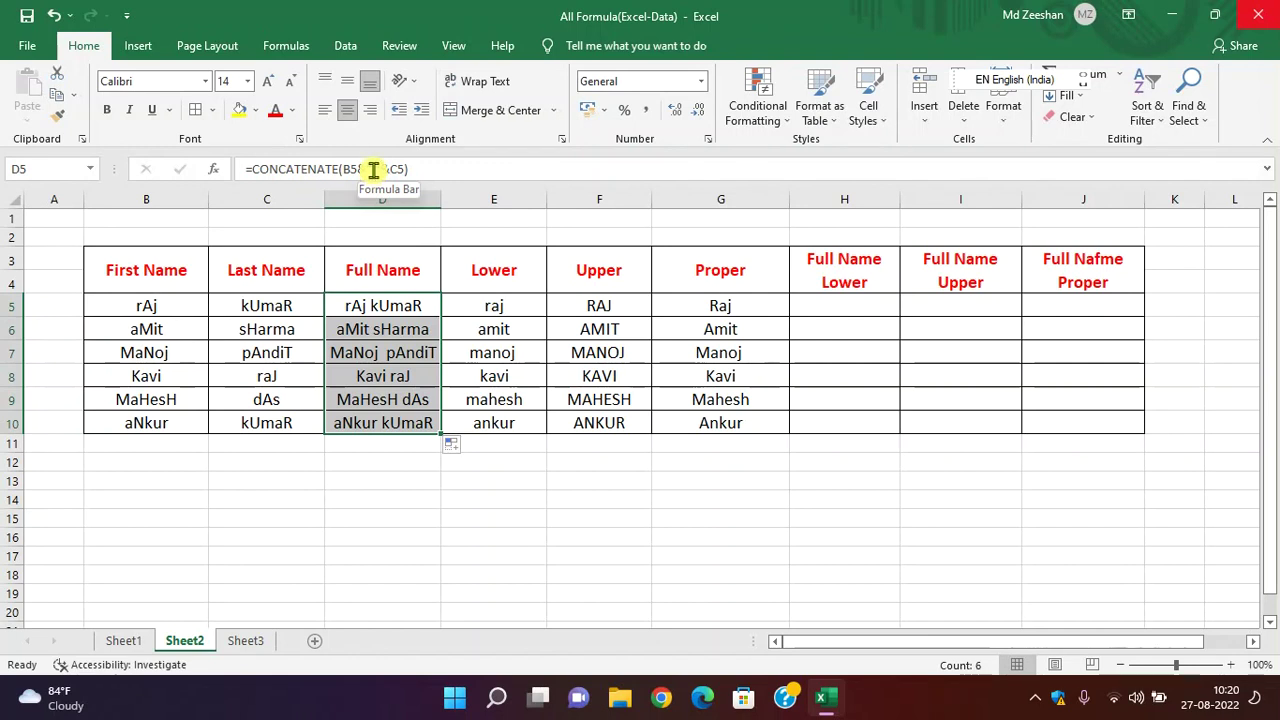
- Switch D5's separator to a hyphen, fill it down to D10, then select D5:D10
left_click(372, 171)
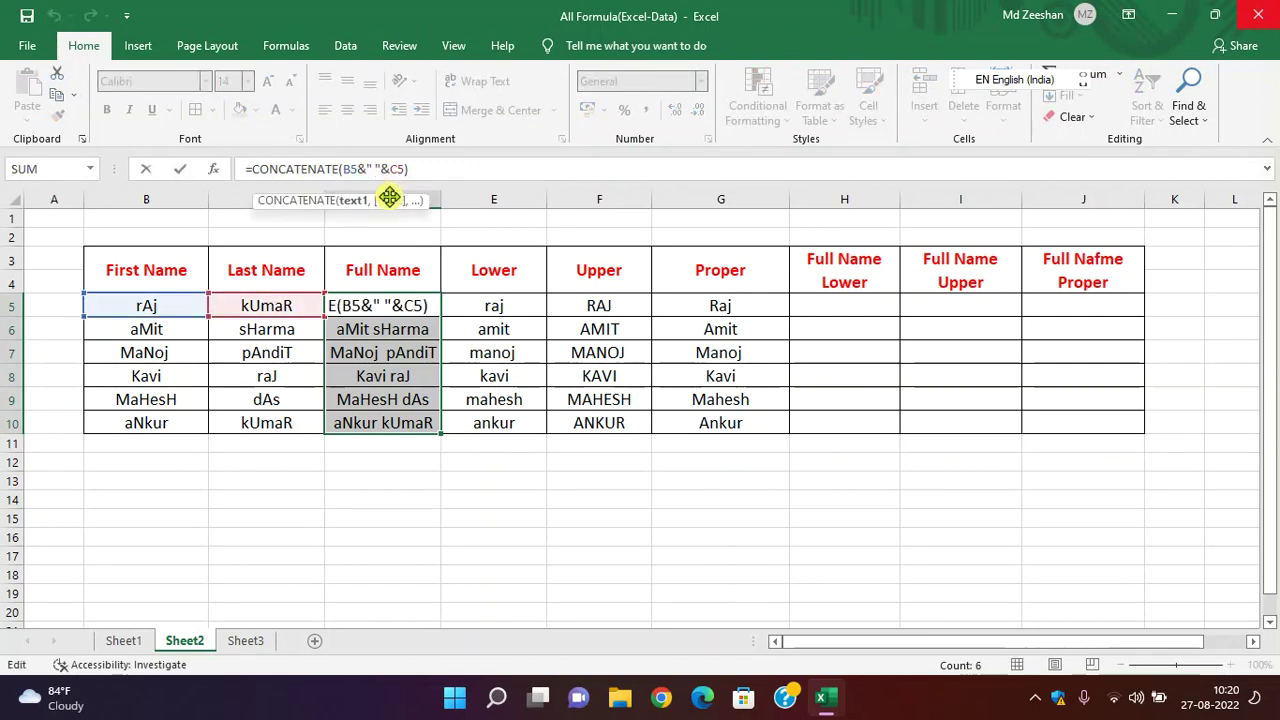
key("BackSpace")
type("-")
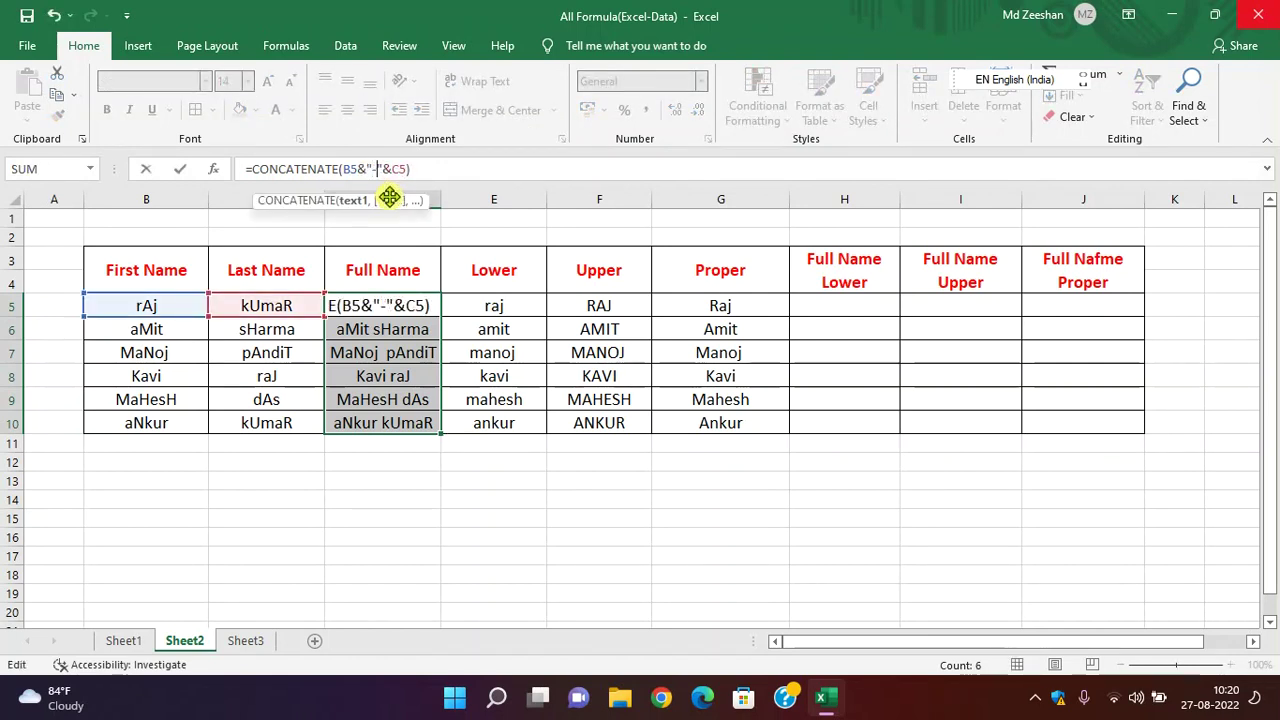
key("Return")
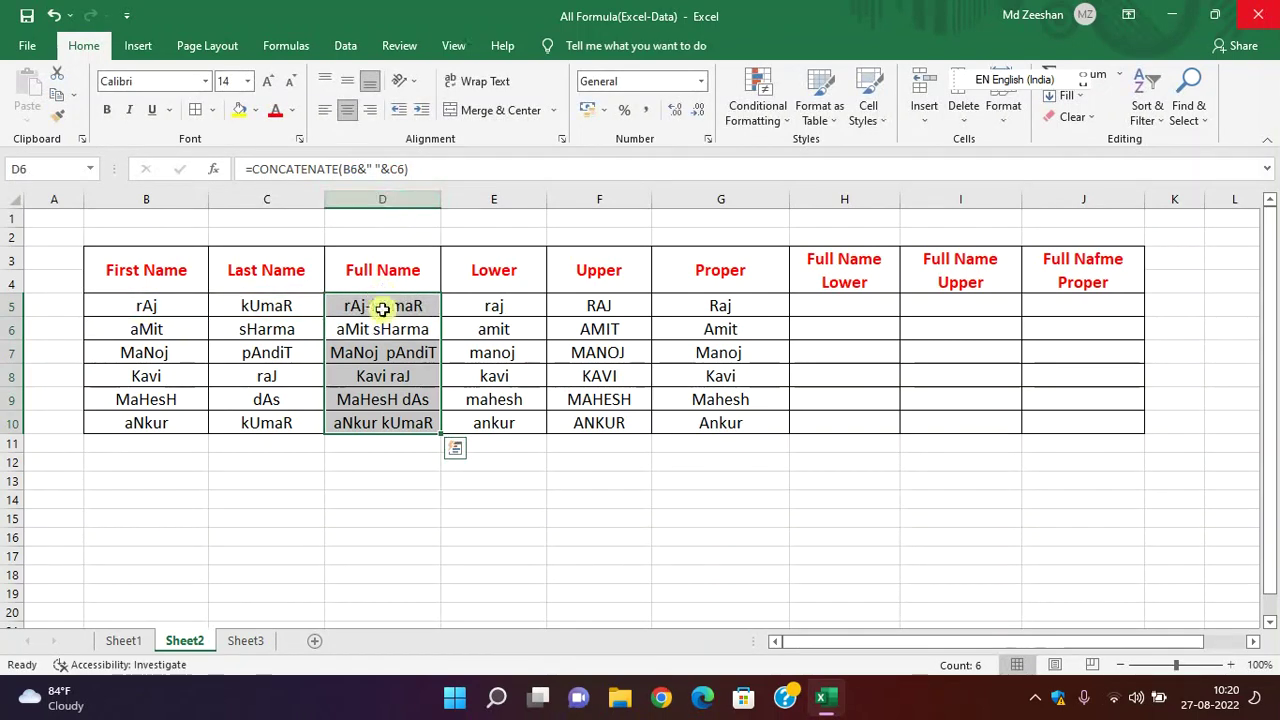
left_click(382, 309)
left_click_drag(440, 317, 426, 424)
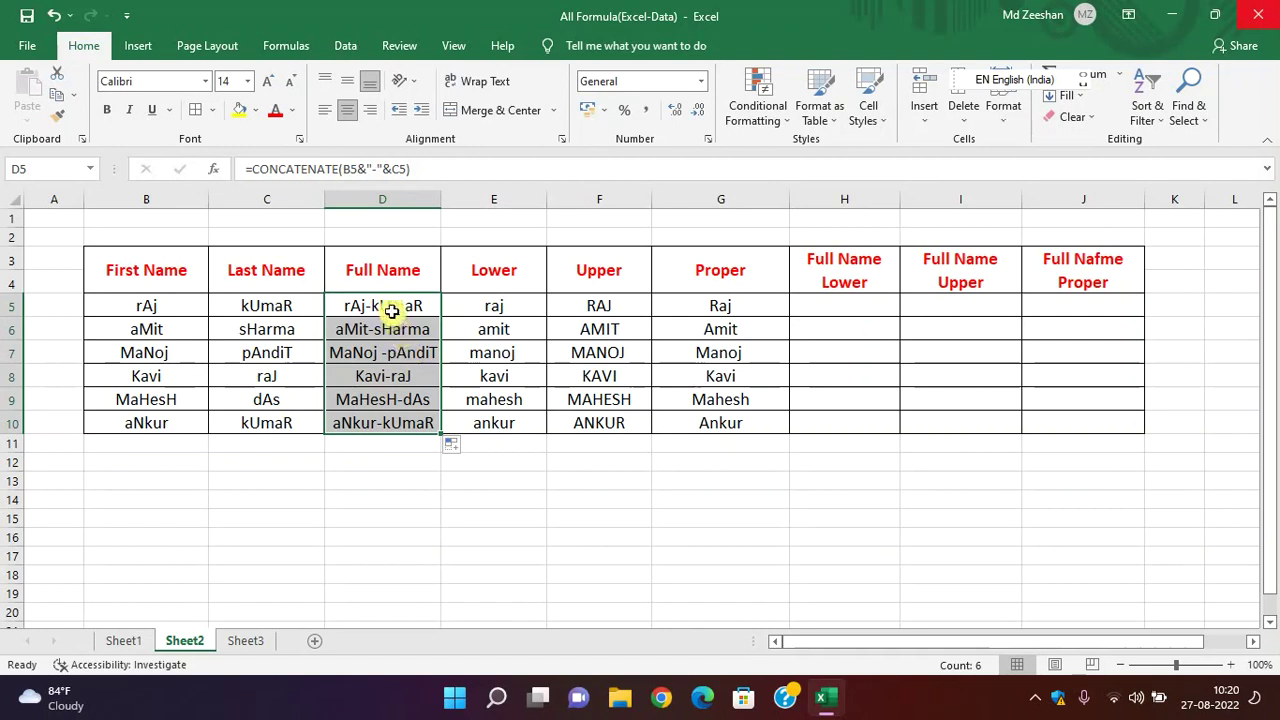
left_click_drag(389, 306, 390, 415)
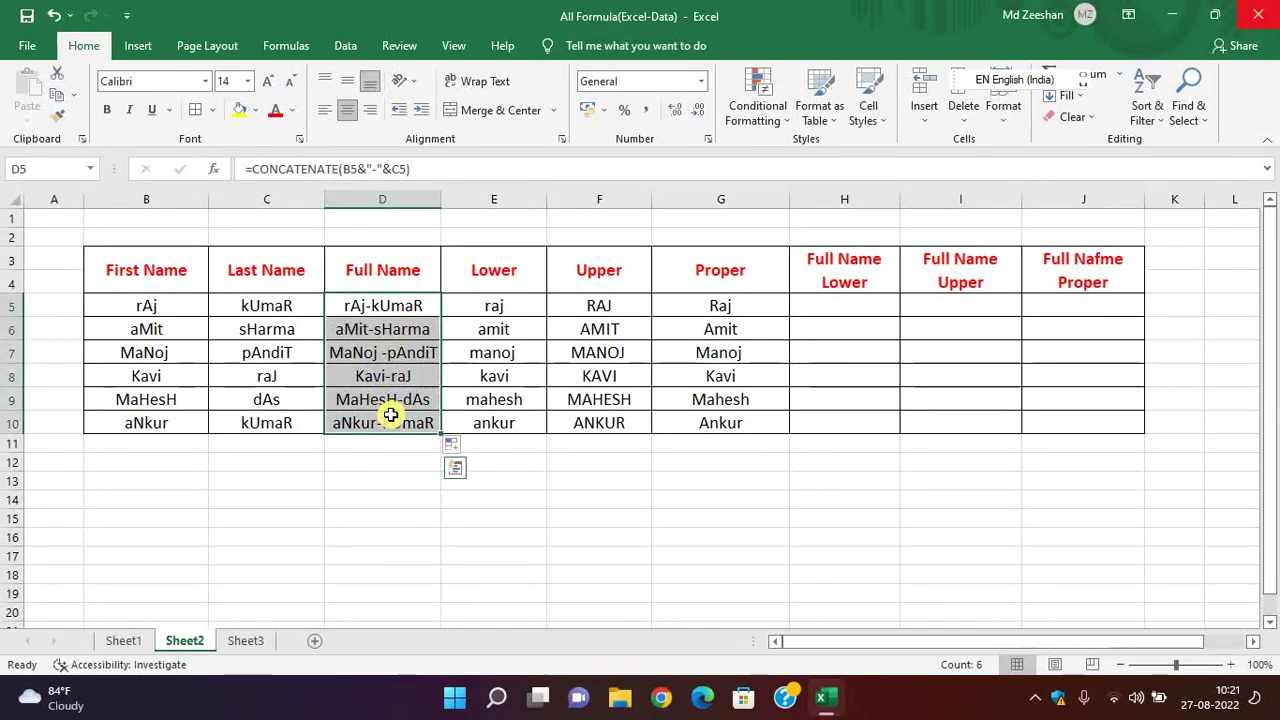
key("Delete")
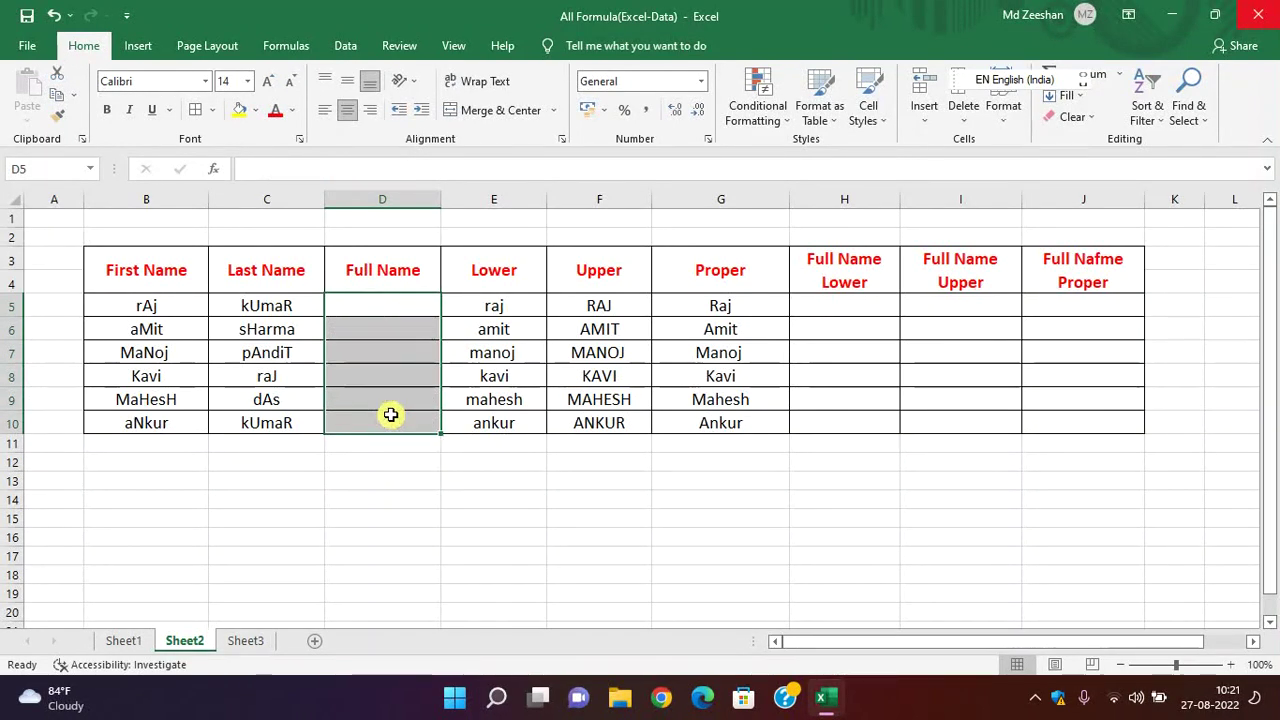
left_click(405, 309)
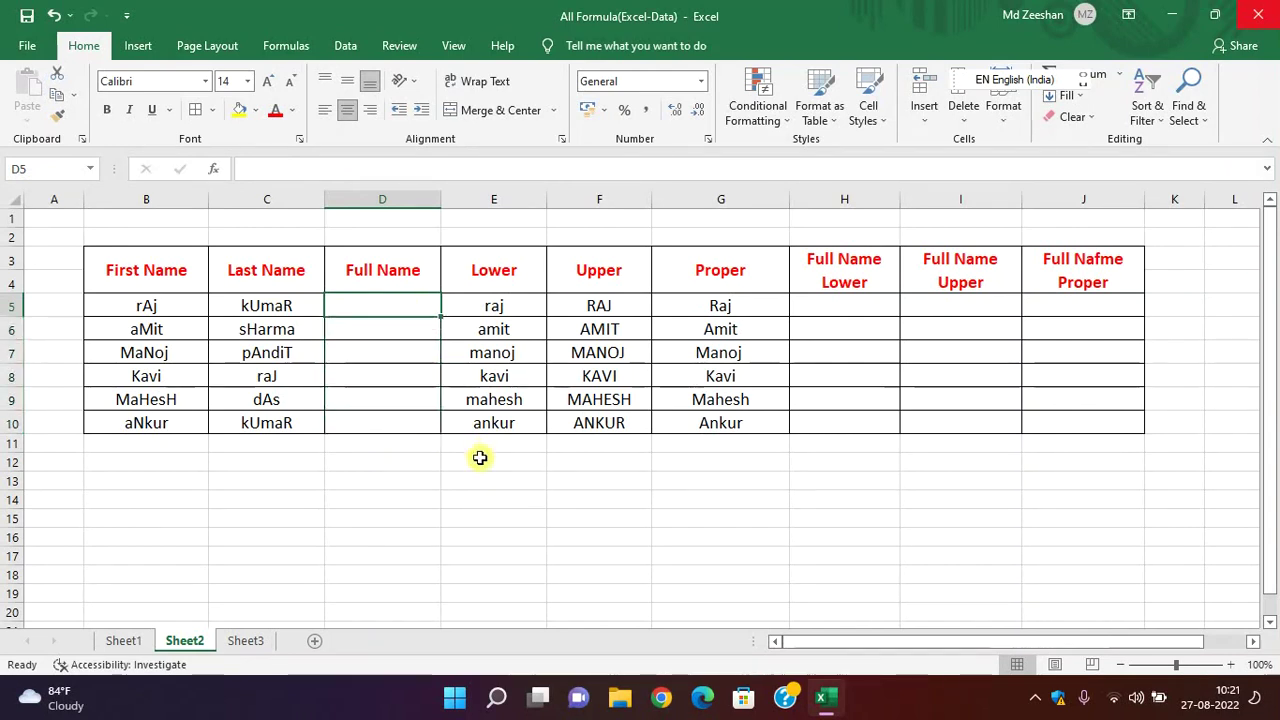
type("=")
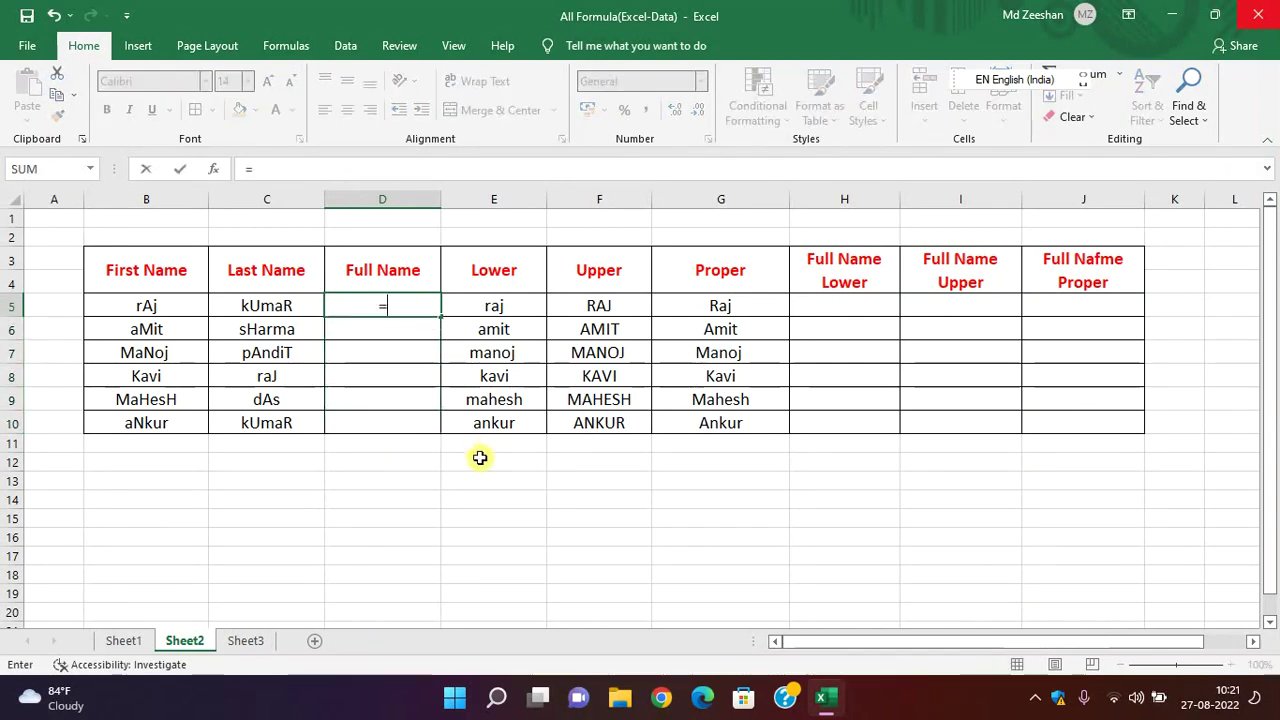
left_click(139, 305)
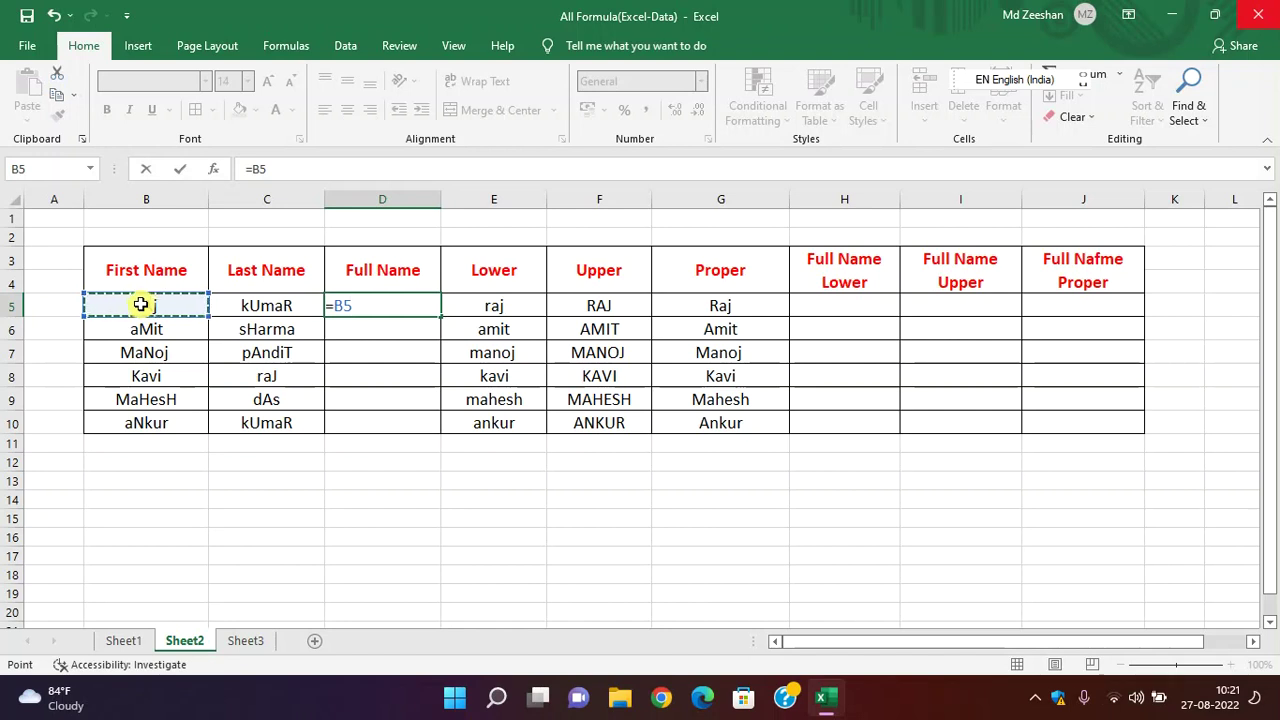
type(",\" \",")
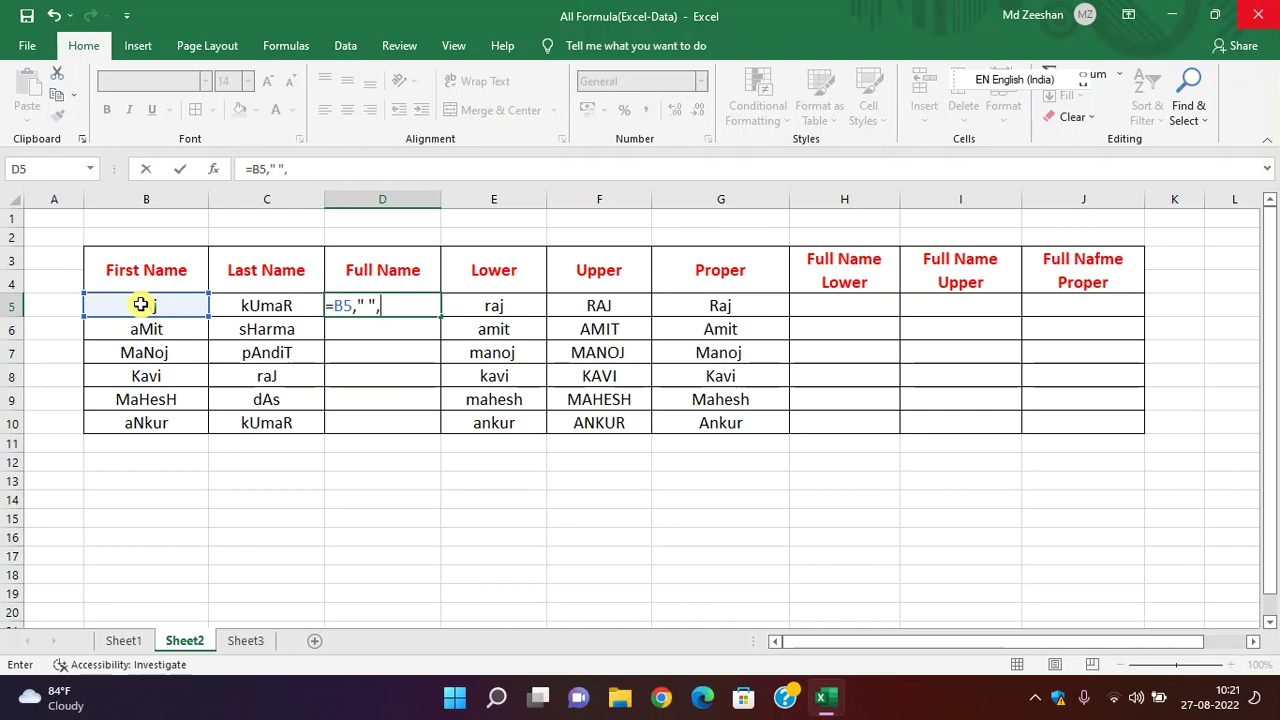
left_click(268, 308)
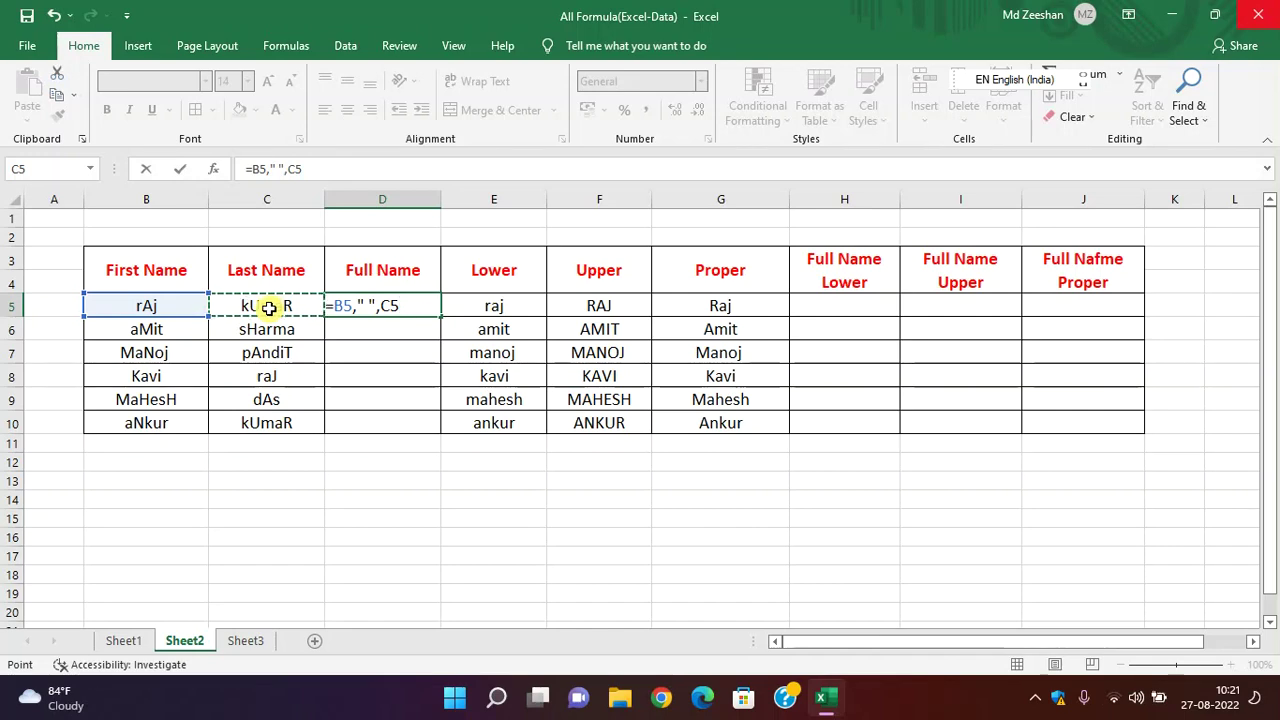
key("Return")
left_click(608, 446)
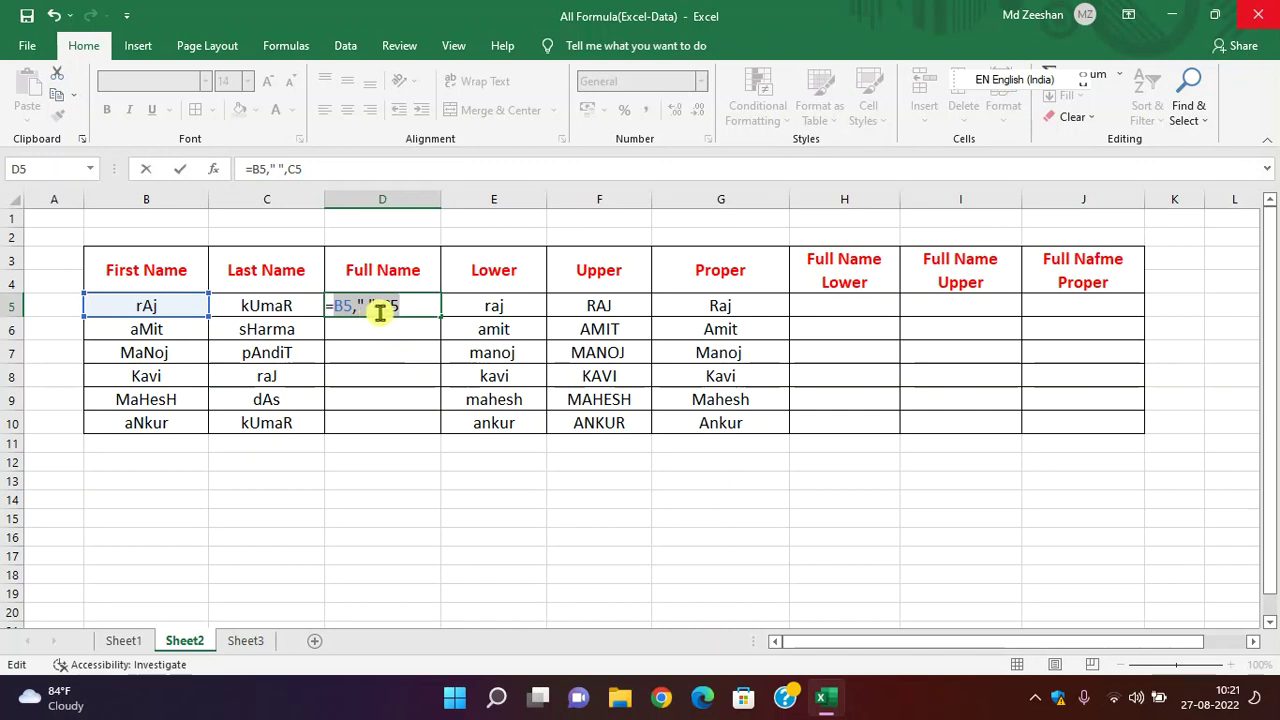
key("Escape")
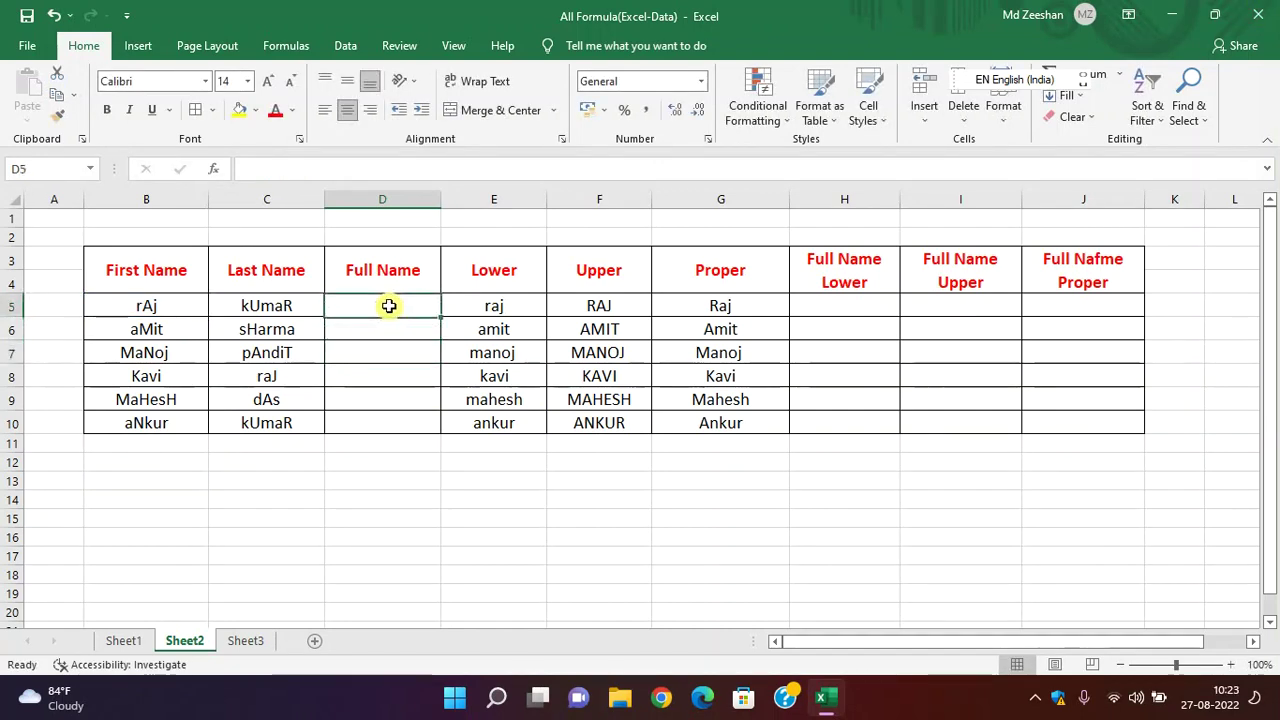
type("=")
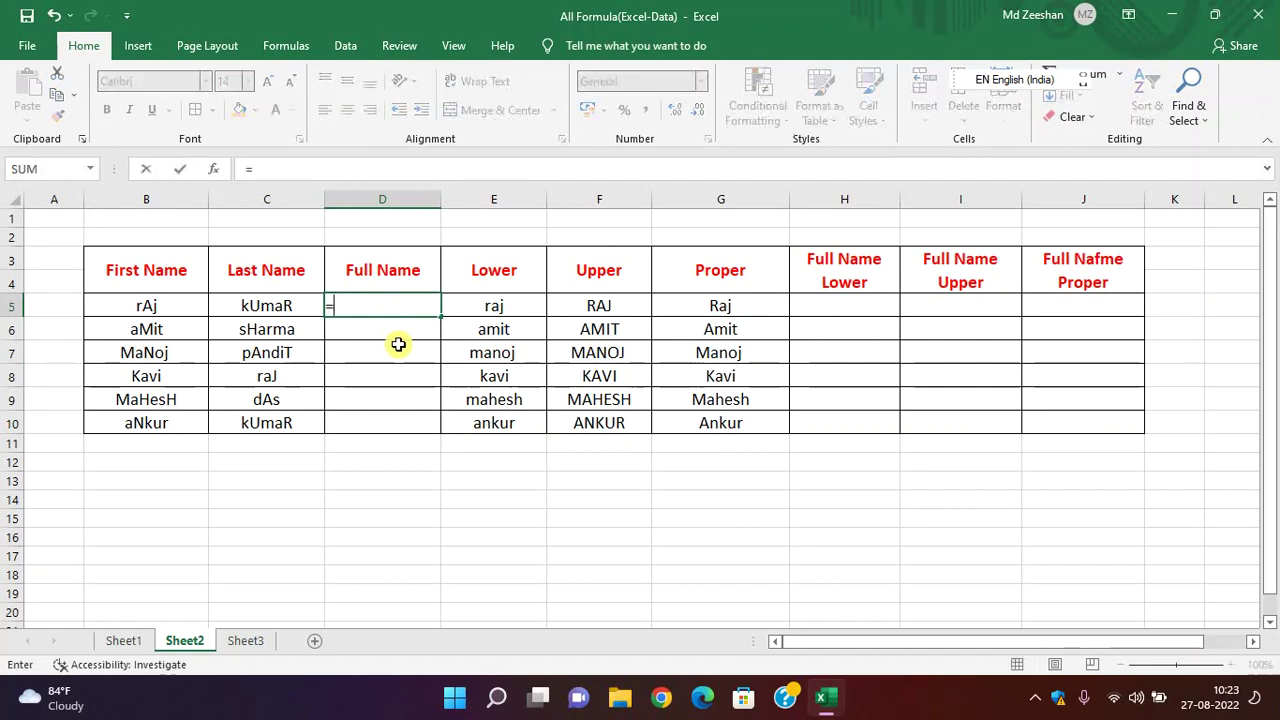
left_click(167, 306)
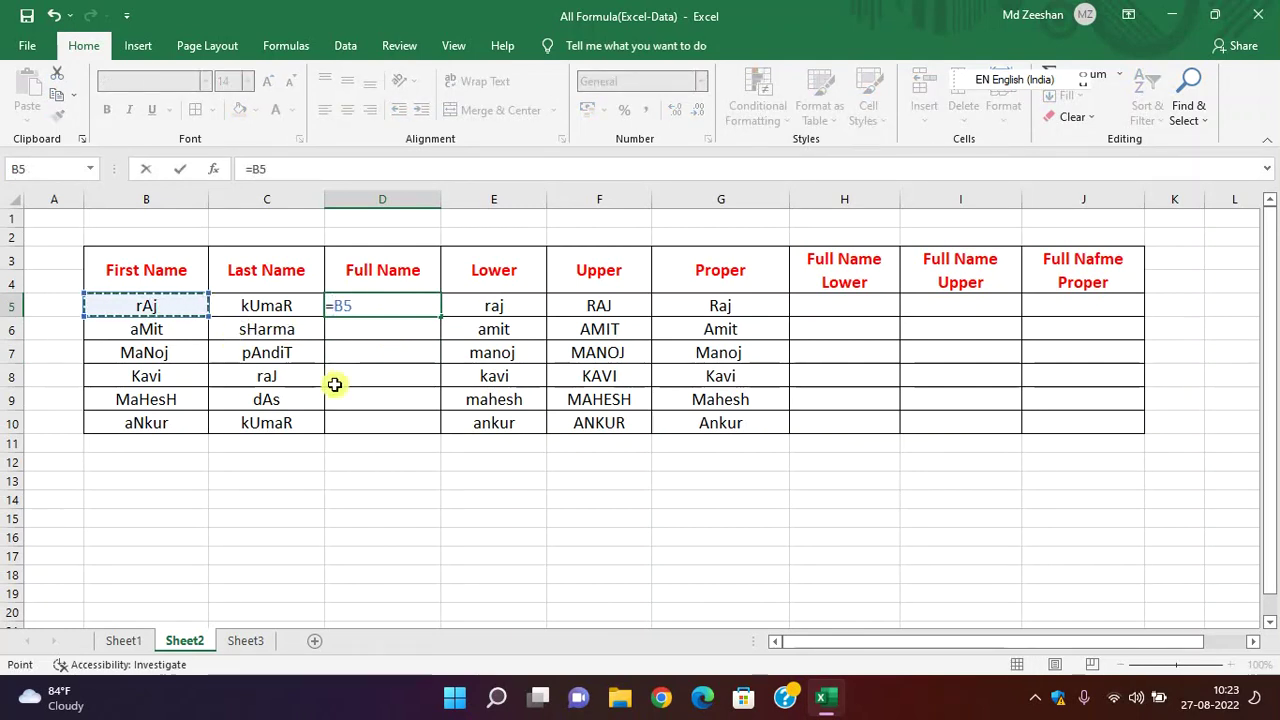
type("&")
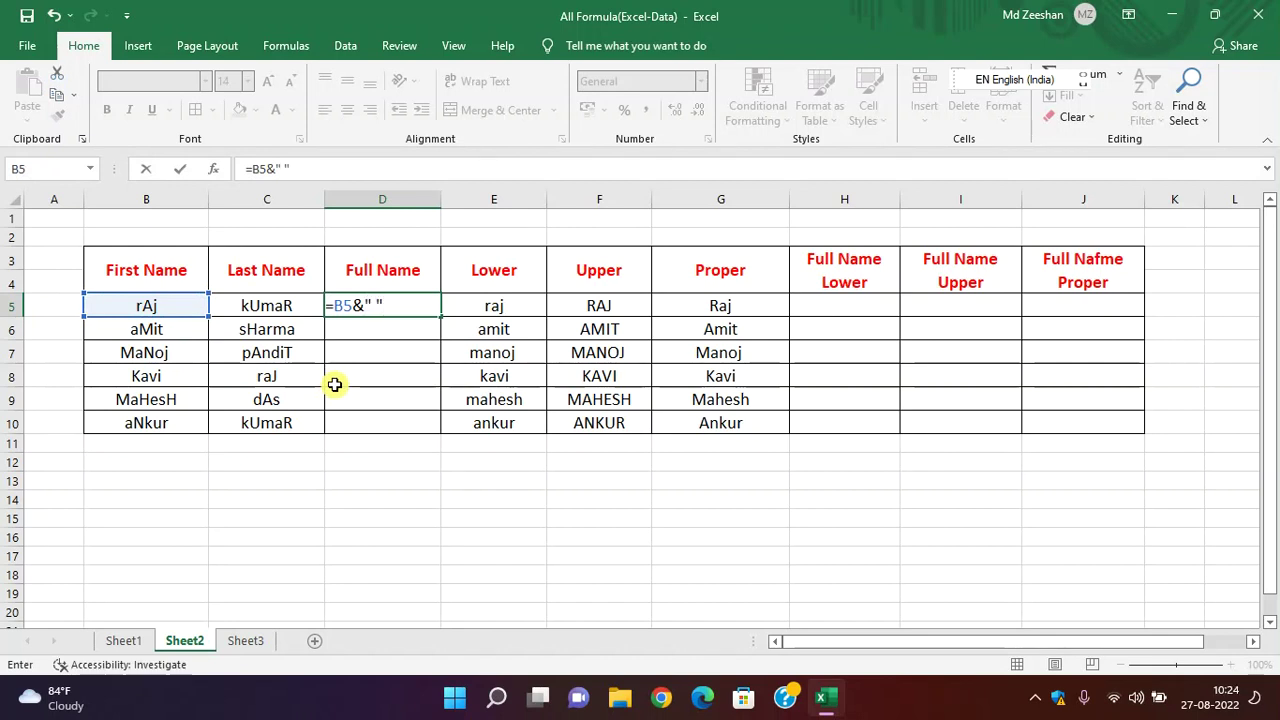
type("&")
left_click(266, 307)
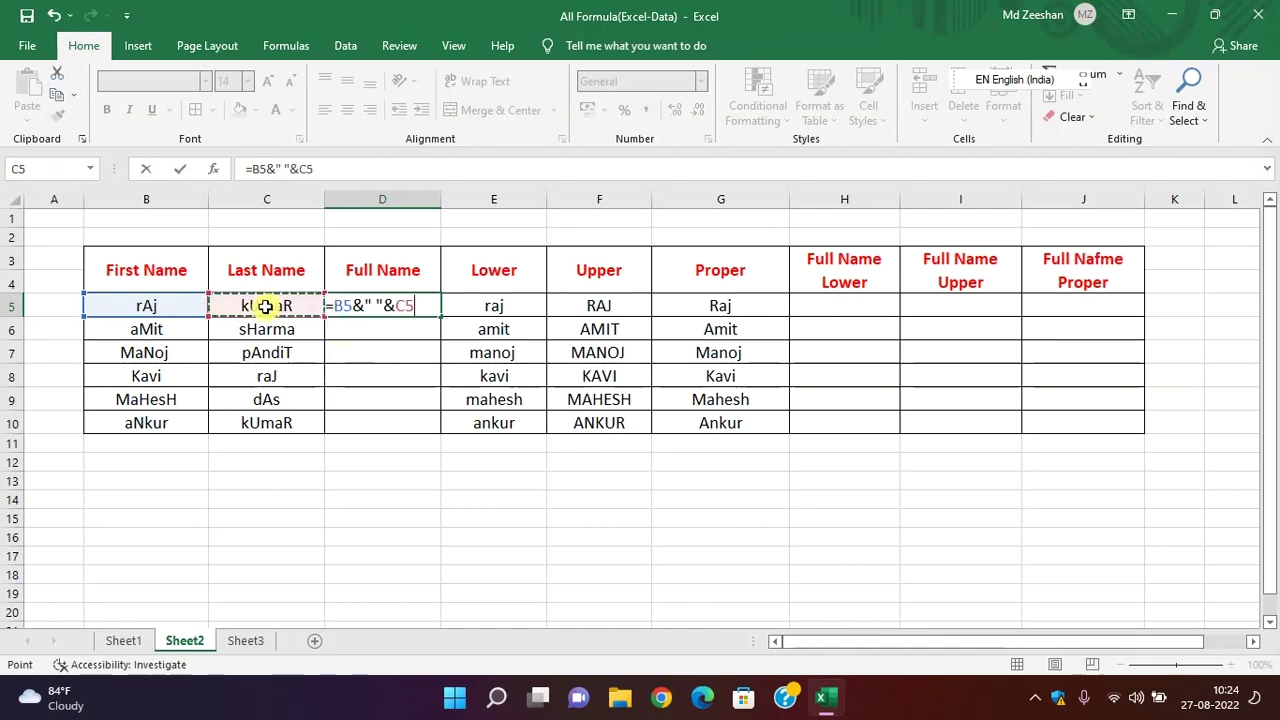
key("Return")
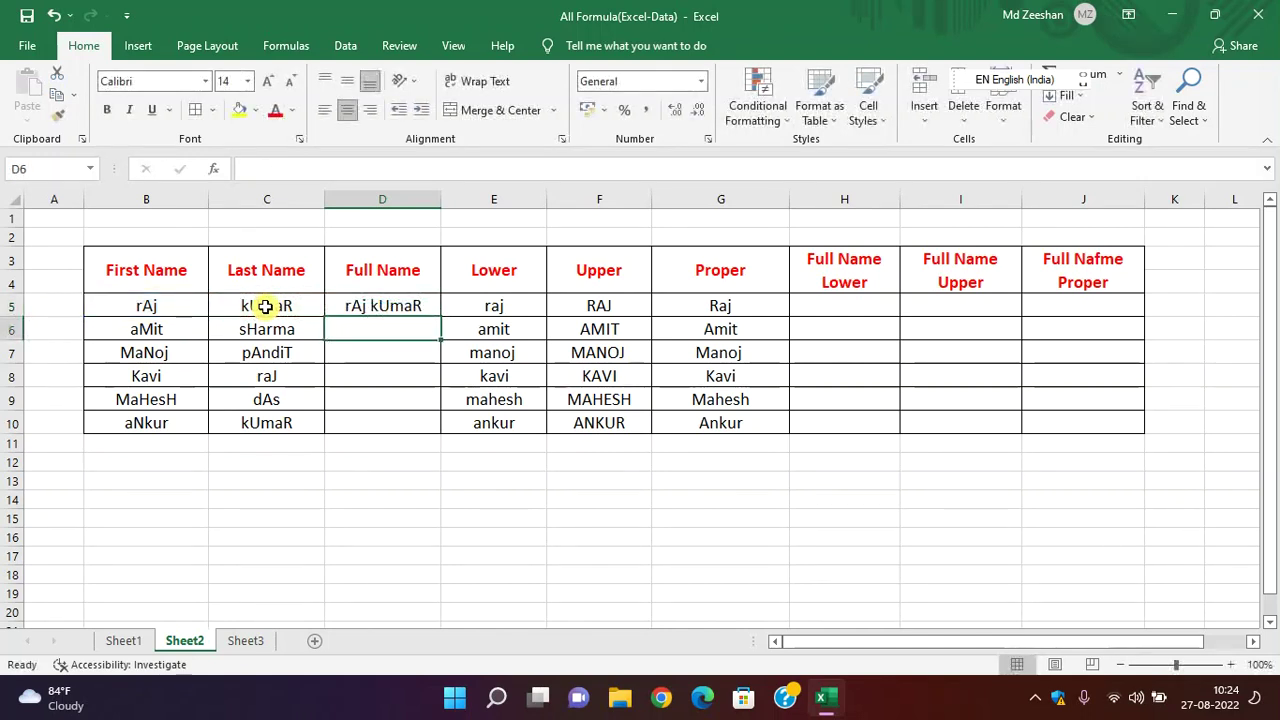
left_click(378, 311)
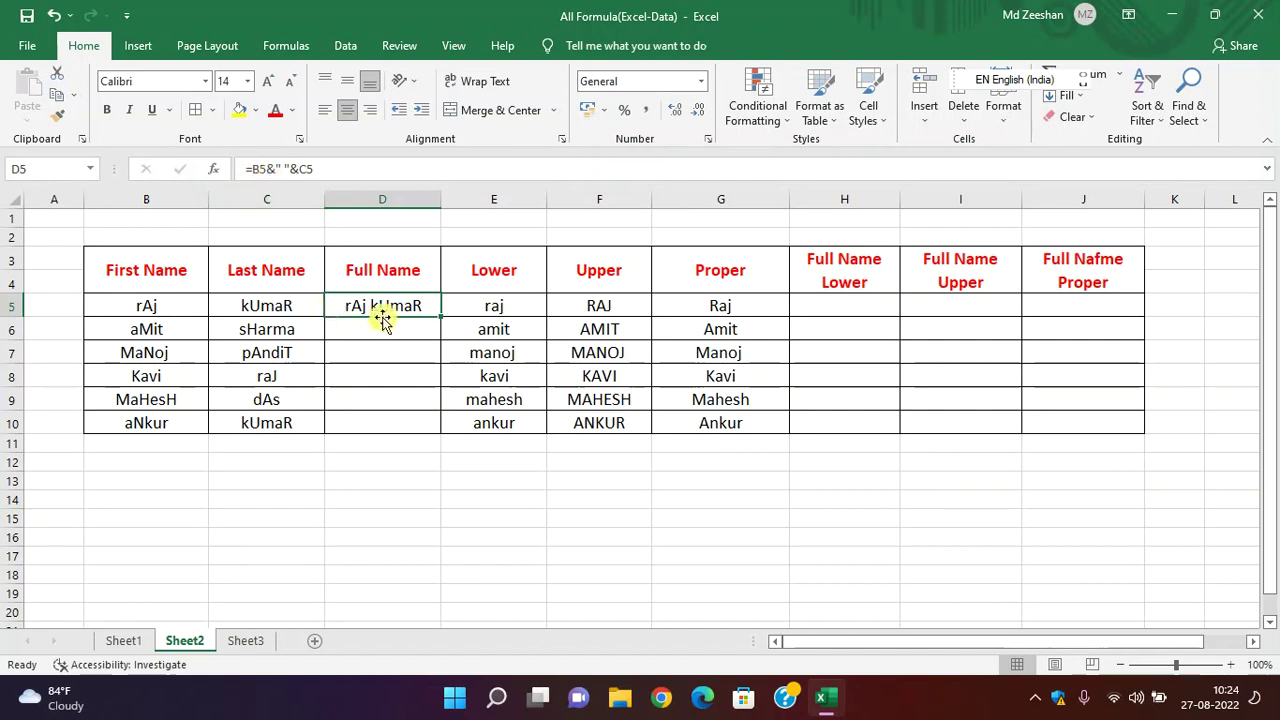
left_click_drag(440, 316, 428, 411)
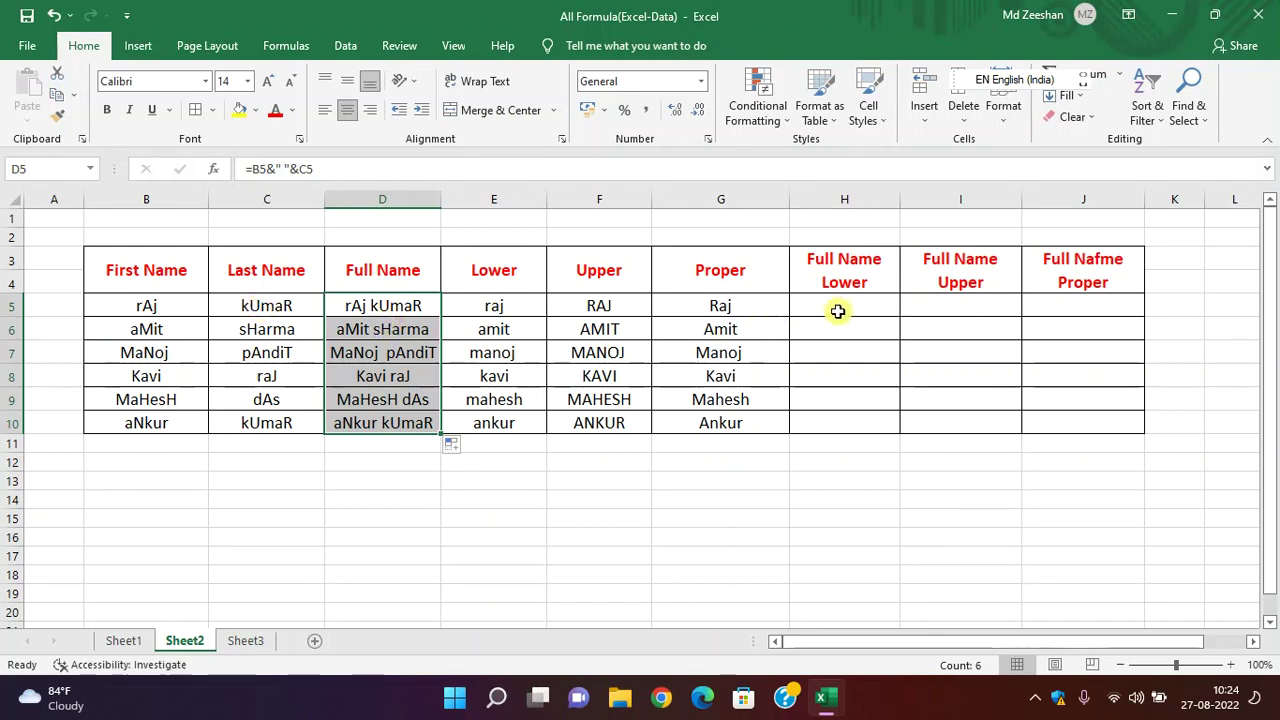
- Enter =LOWER(CONCATENATE(B5&" "&C5)) in H5 and fill it down to H10
left_click(838, 312)
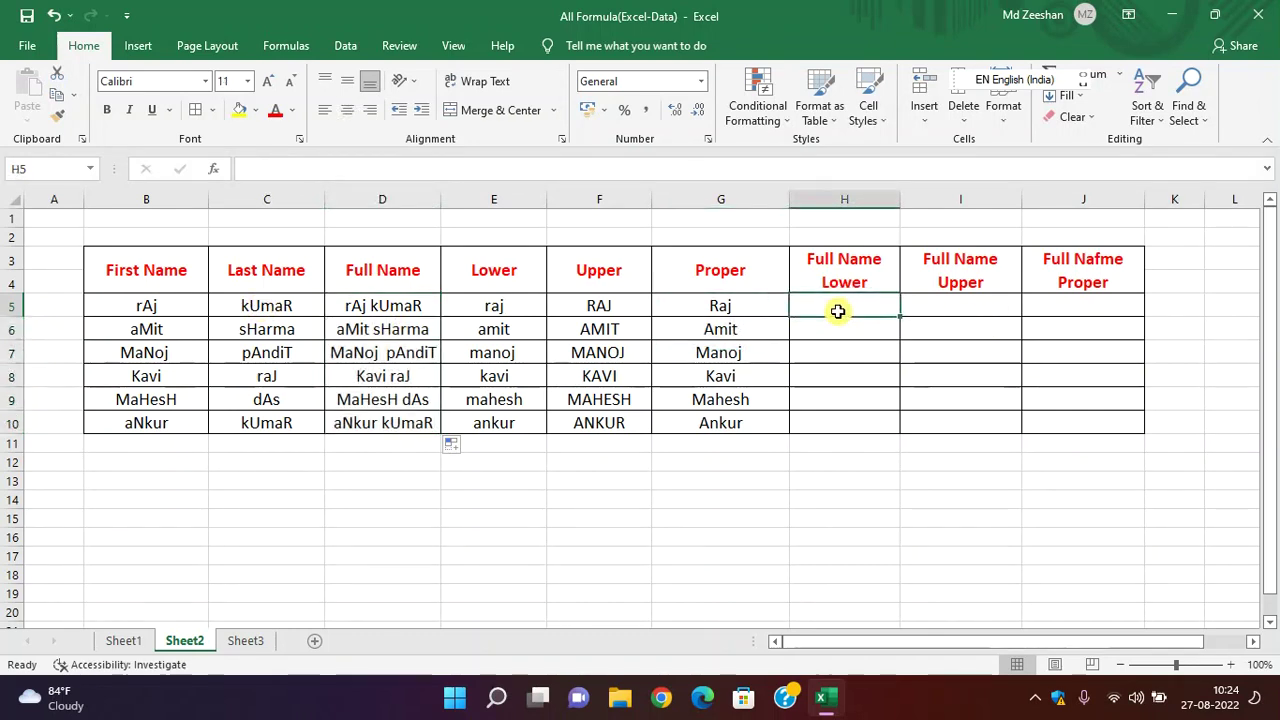
type("=")
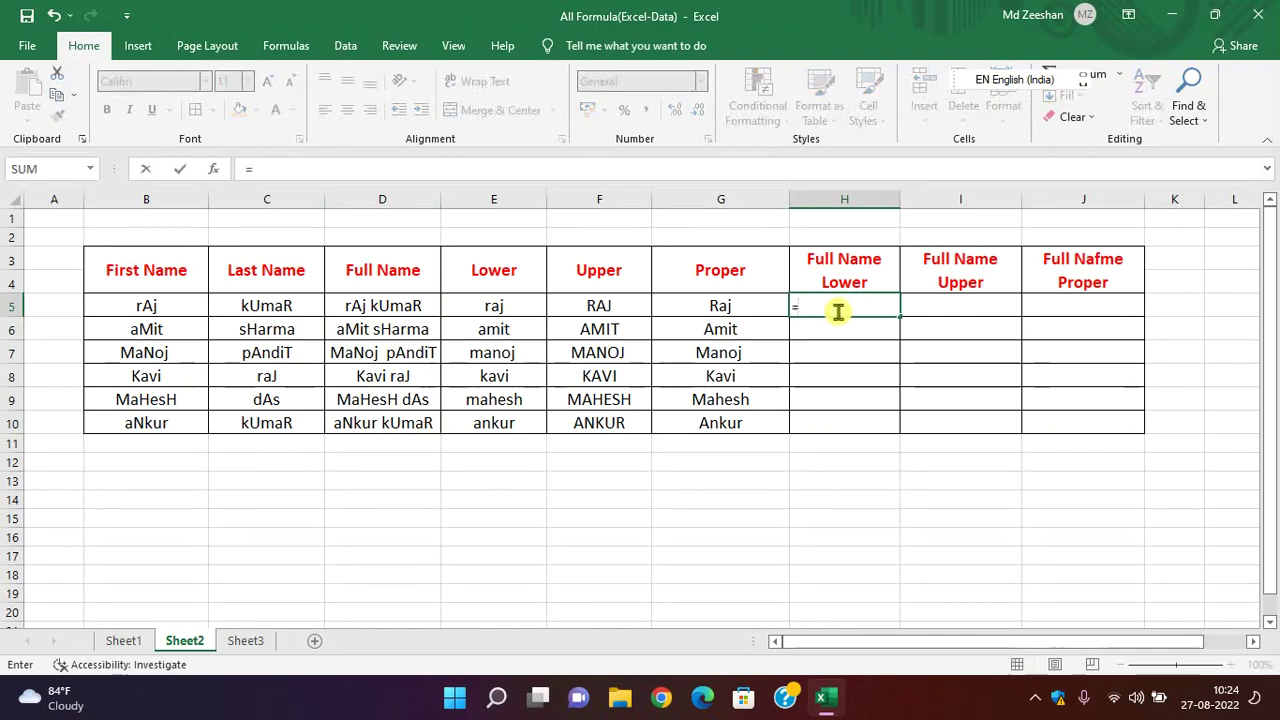
type("lower")
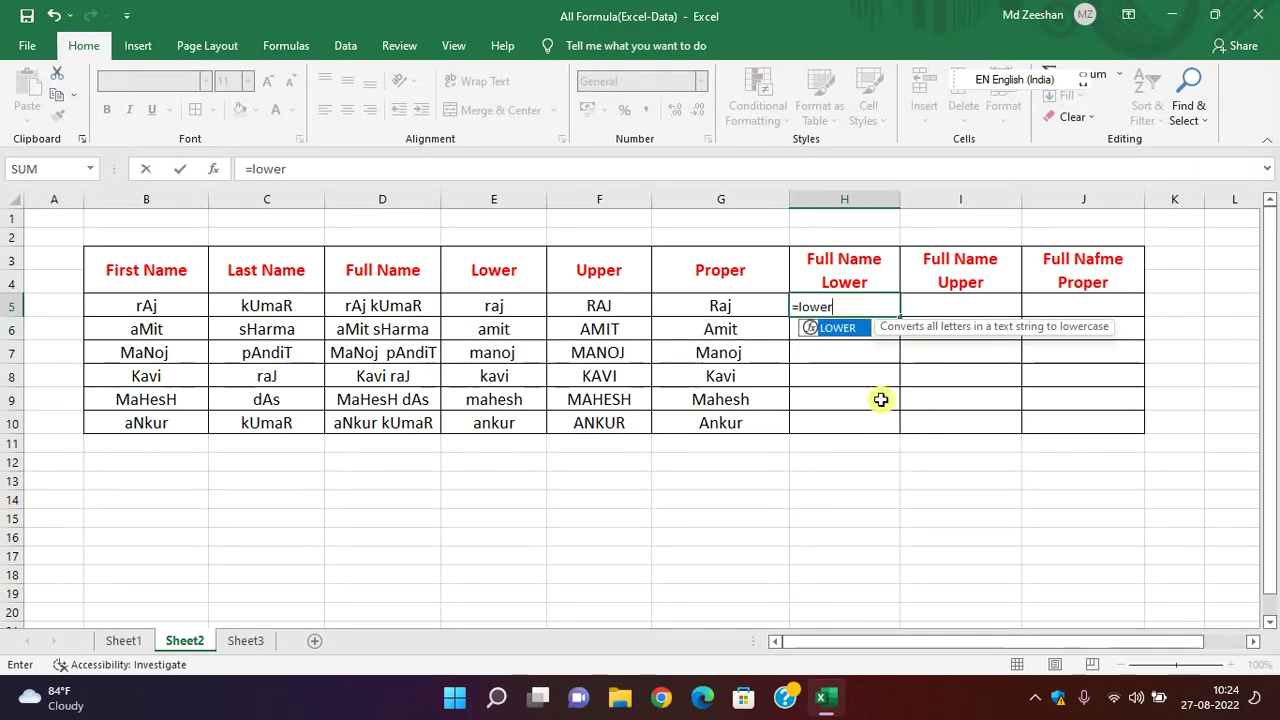
type("(")
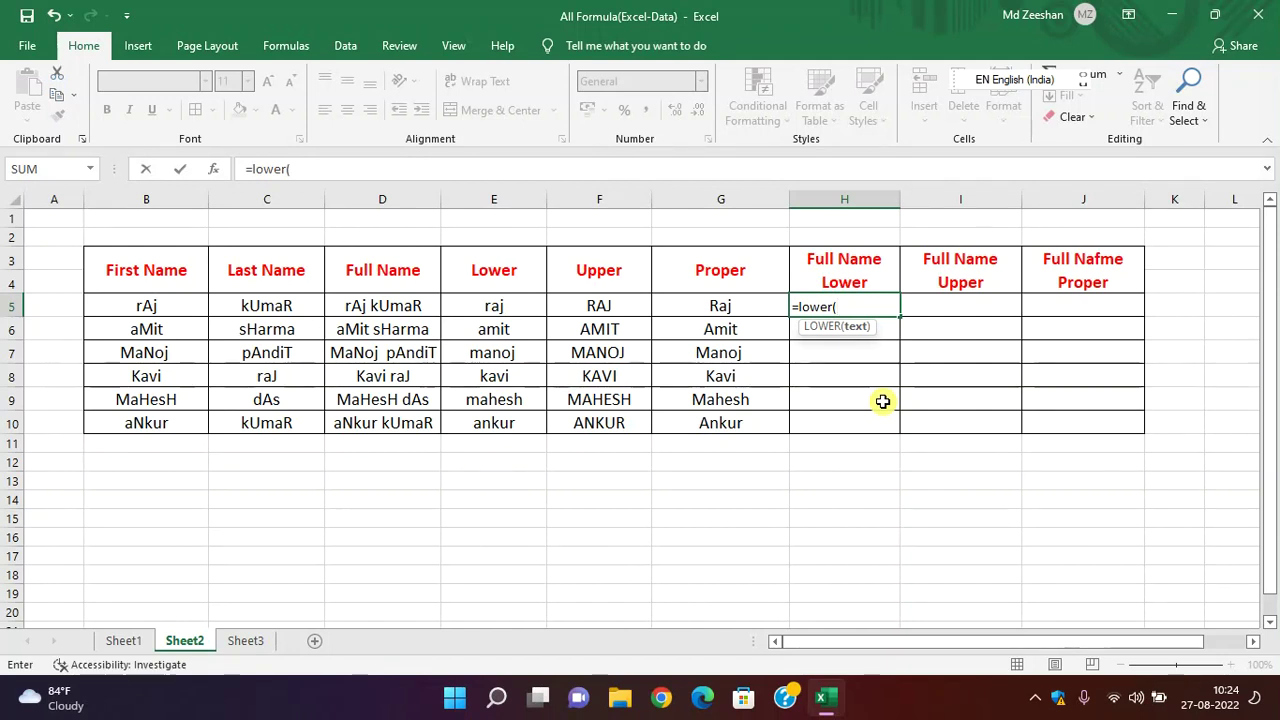
type("conca")
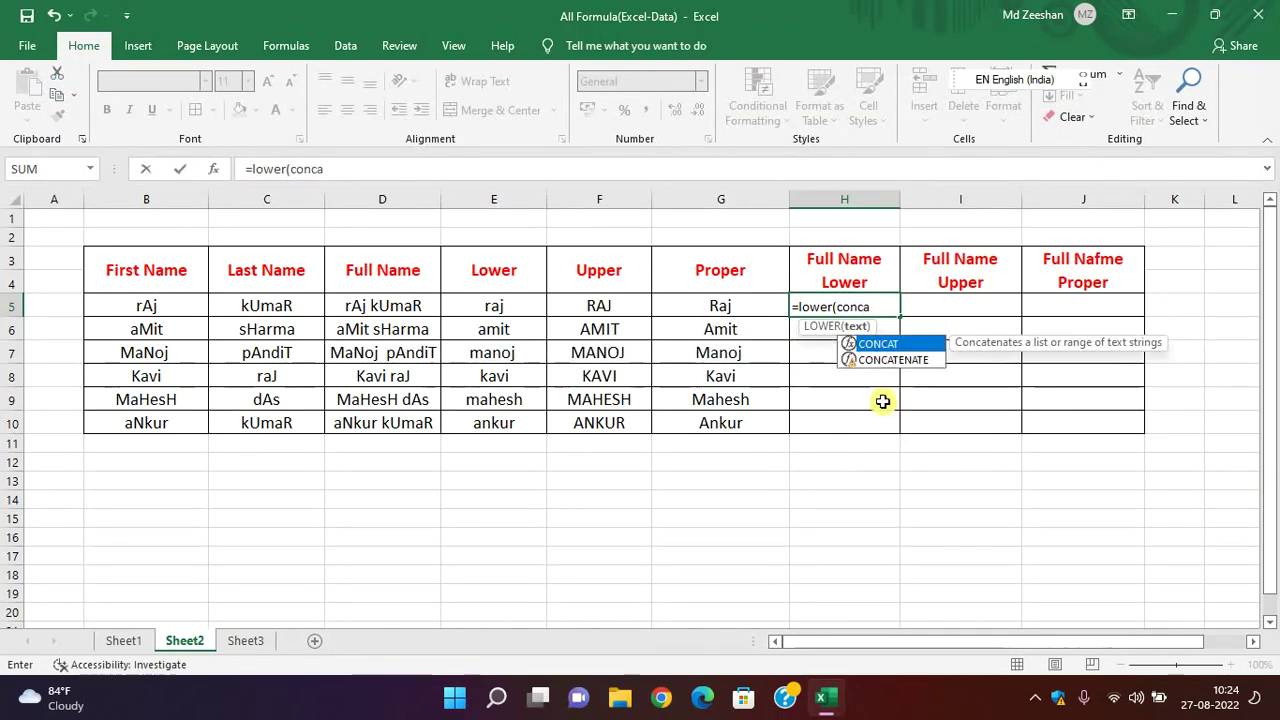
key("Down")
key("Tab")
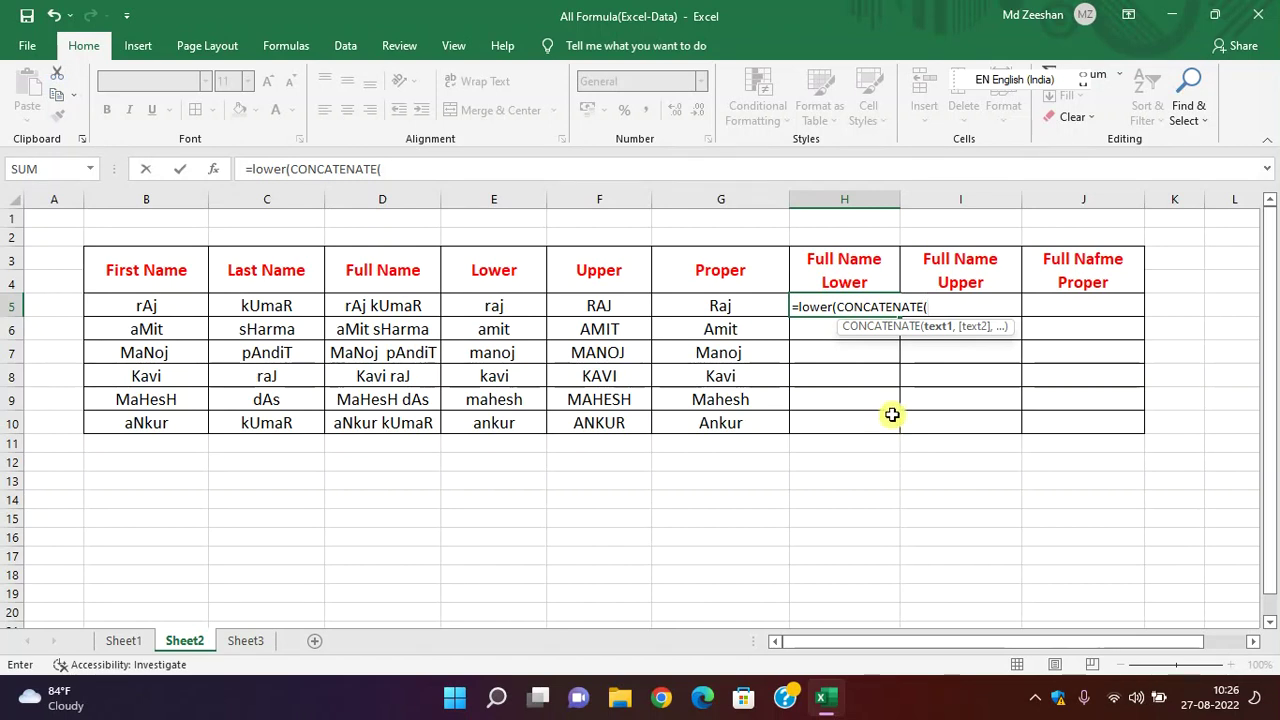
left_click(174, 312)
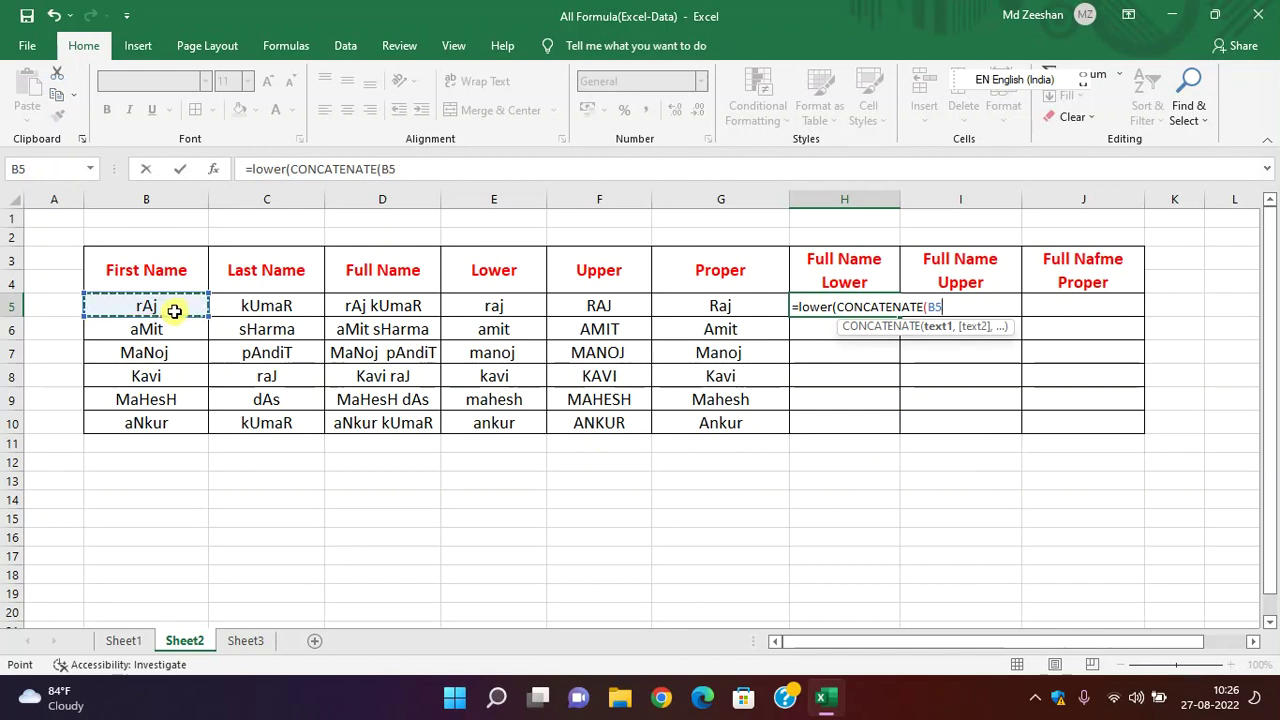
type("&")
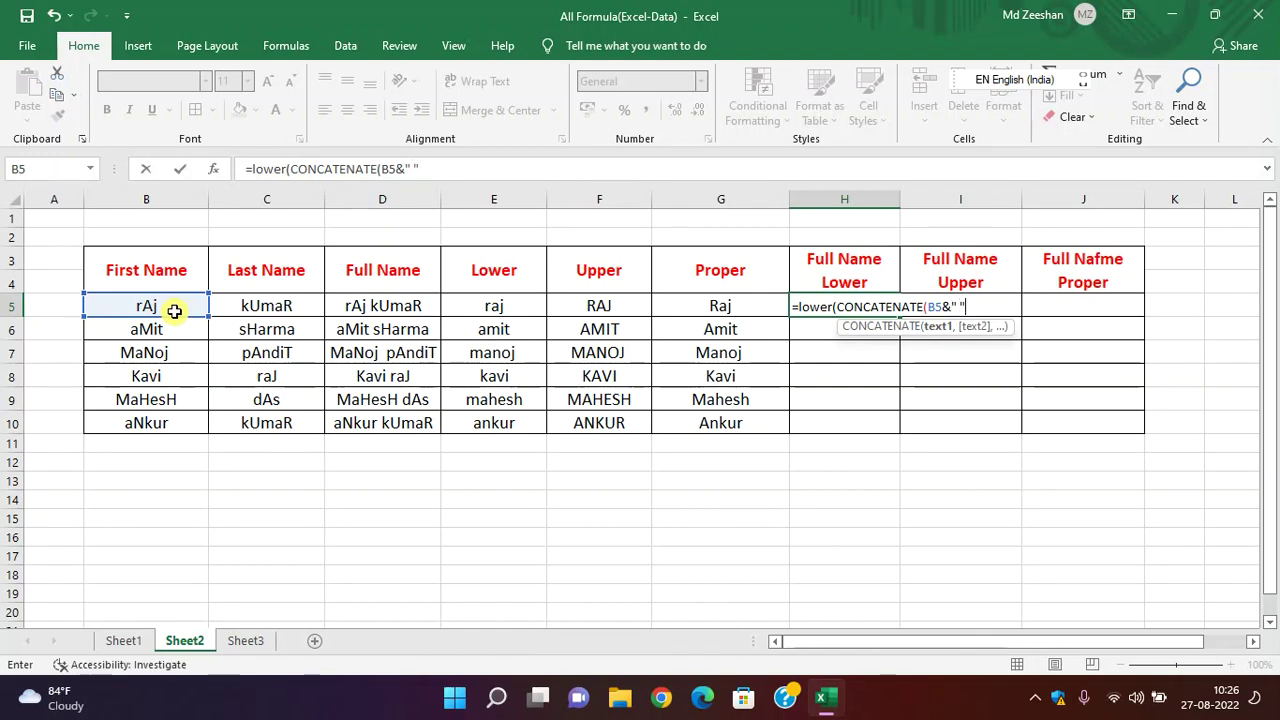
type("&")
left_click(257, 305)
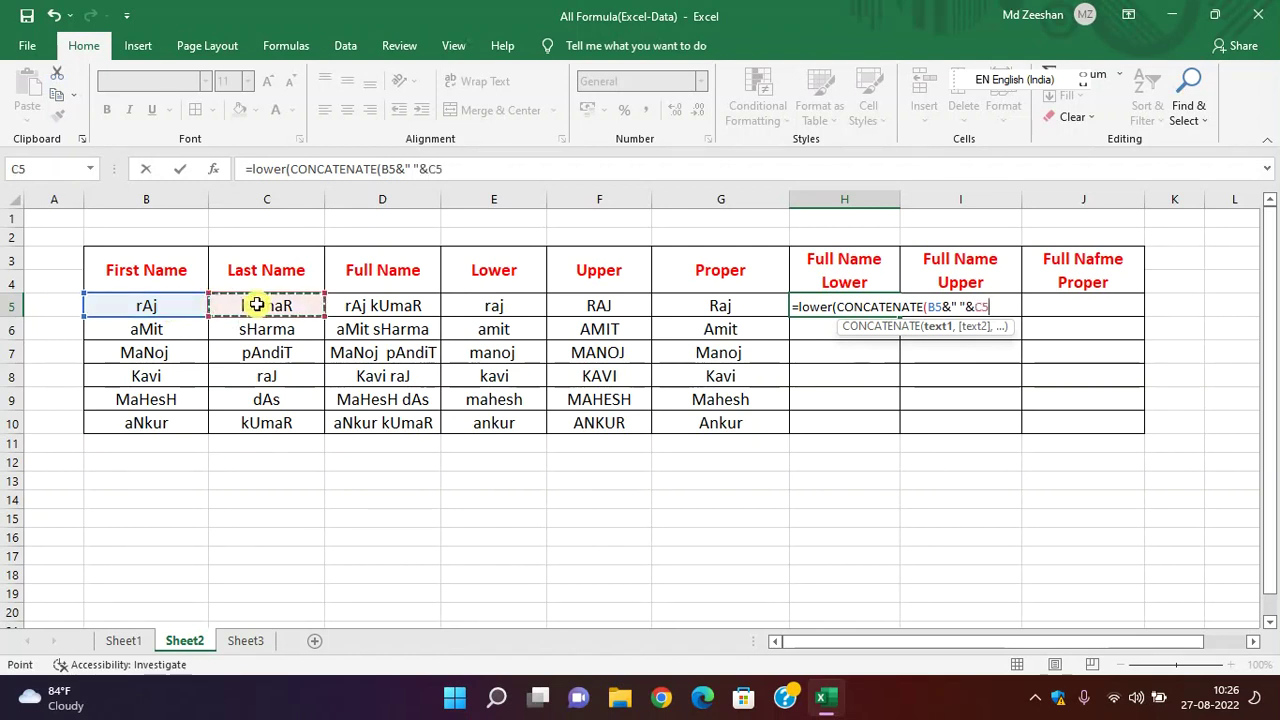
type(")")
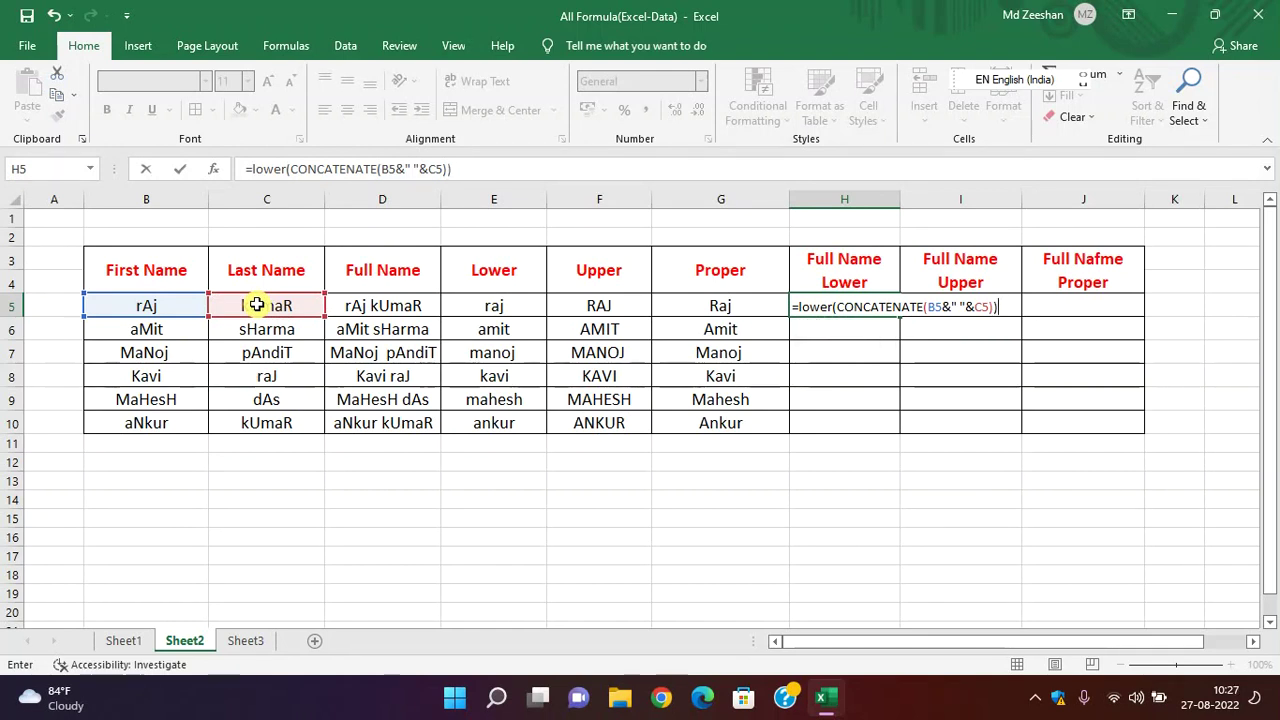
key("Return")
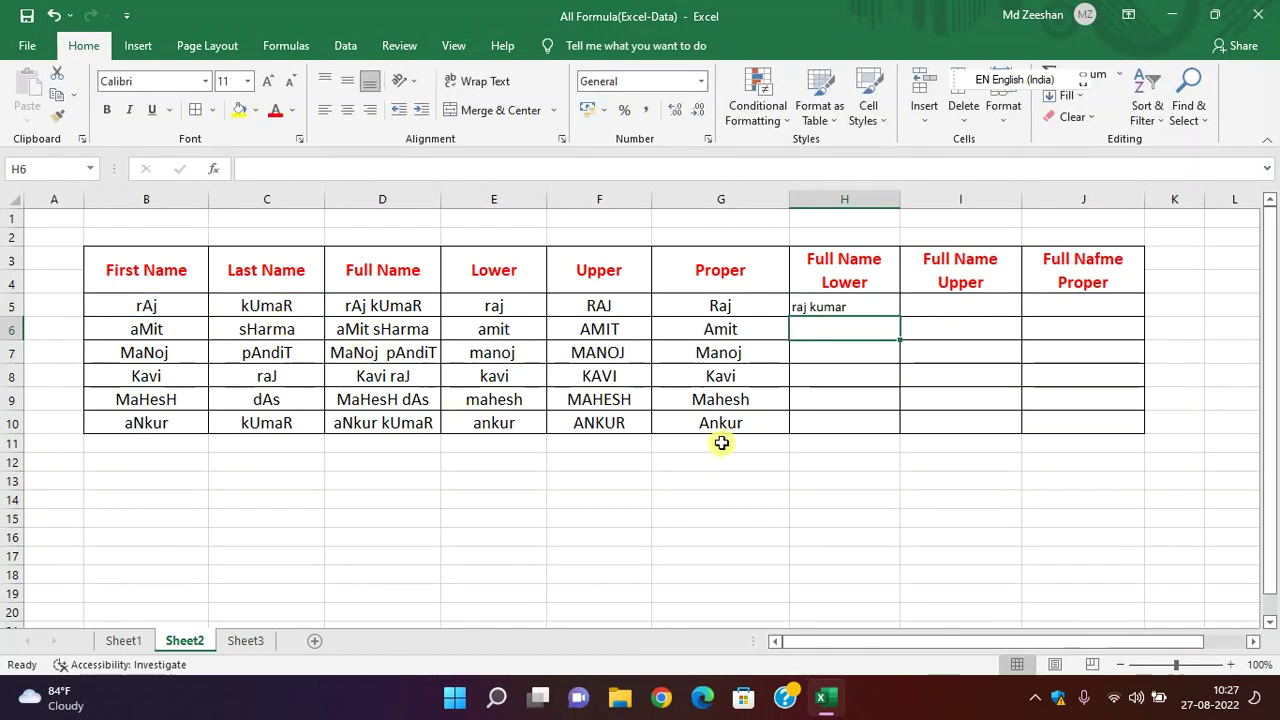
left_click(849, 306)
left_click_drag(904, 317, 890, 427)
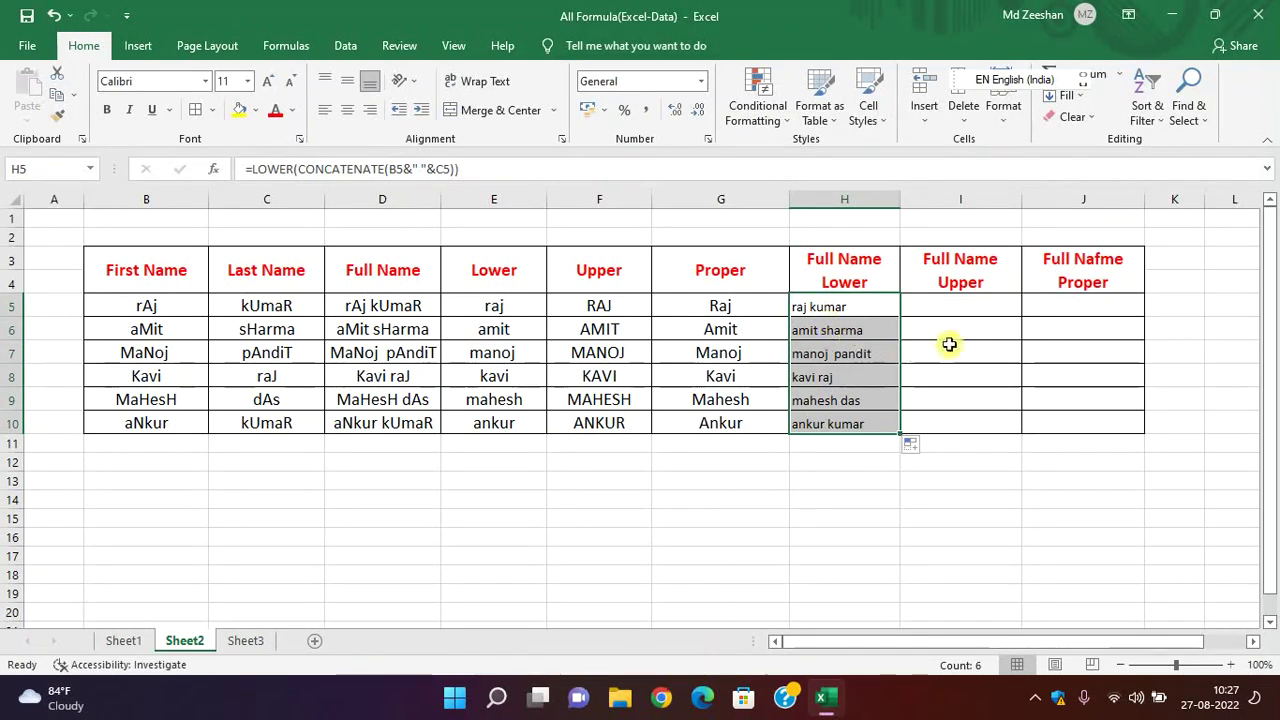
- Enter =UPPER(CONCATENATE(B5&" "&C5)) in I5 to show RAJ KUMAR
left_click(979, 306)
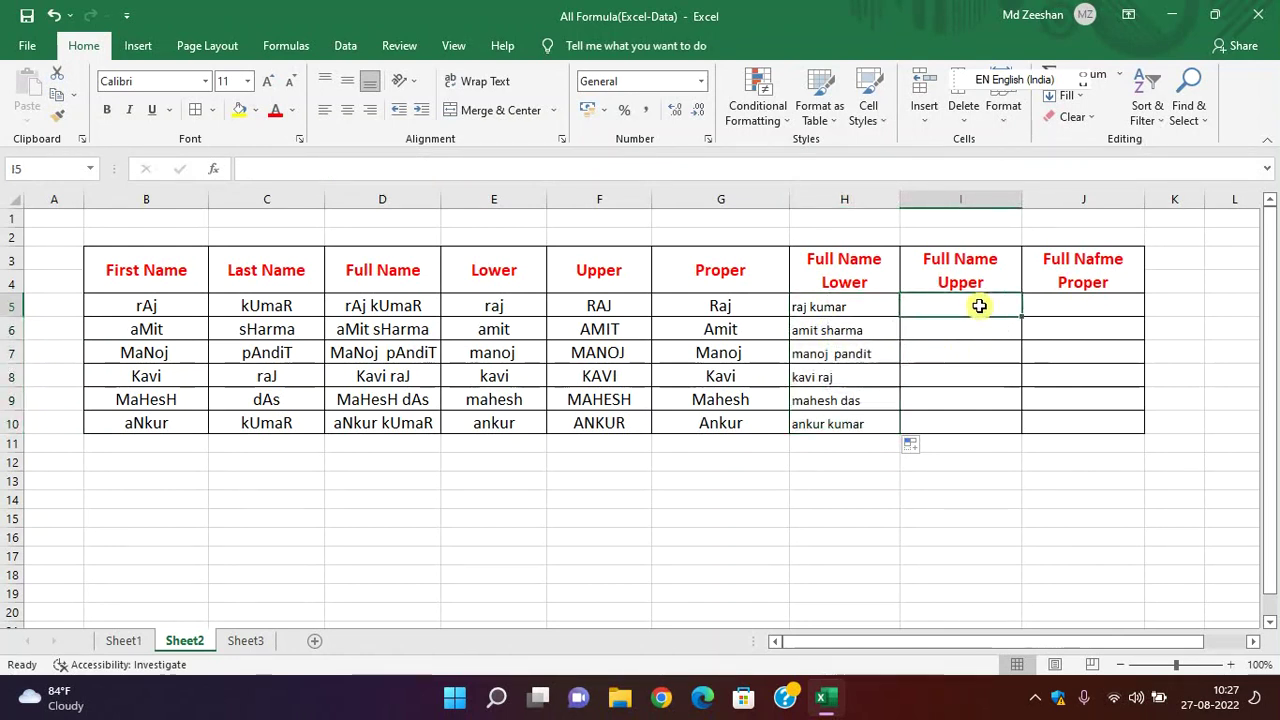
type("=u")
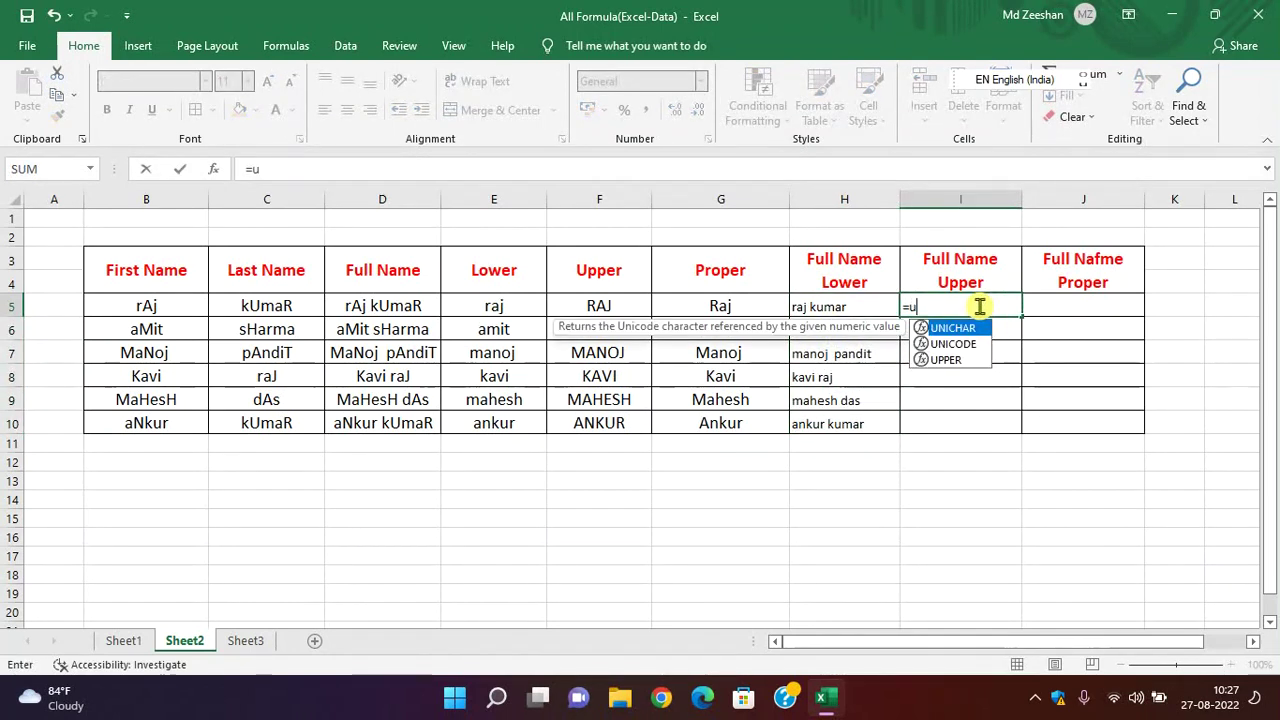
type("p")
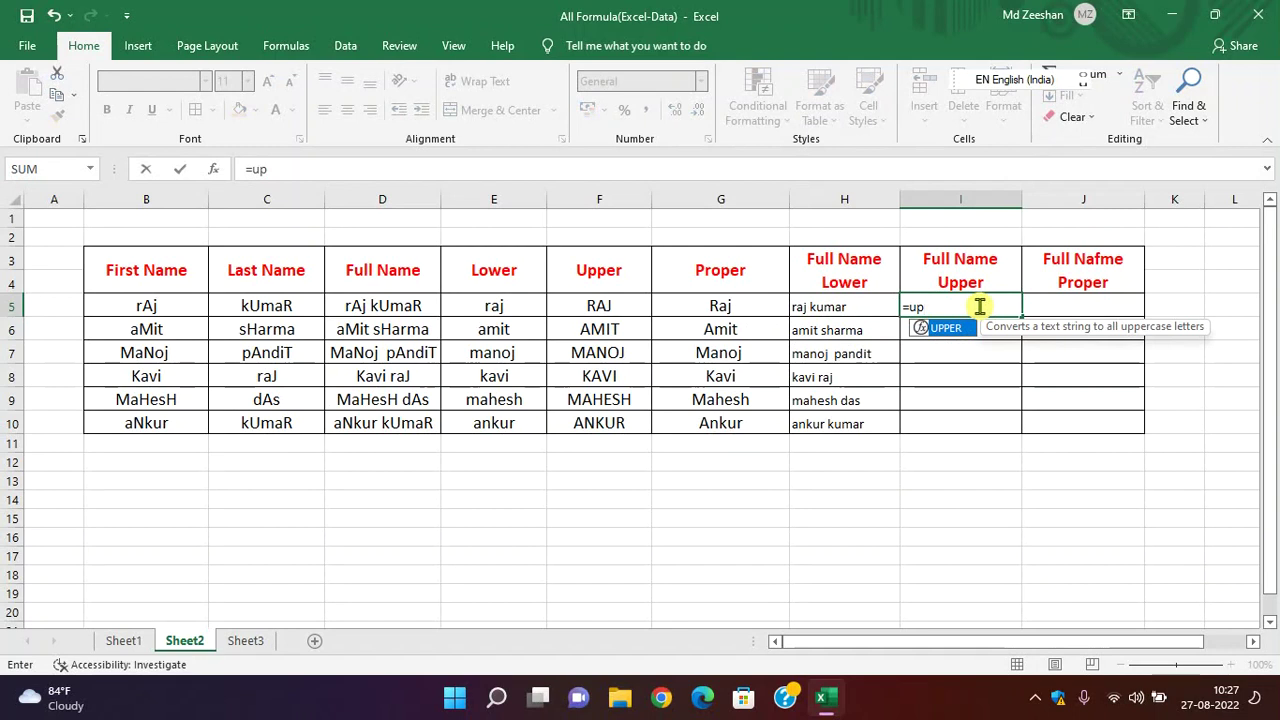
key("Tab")
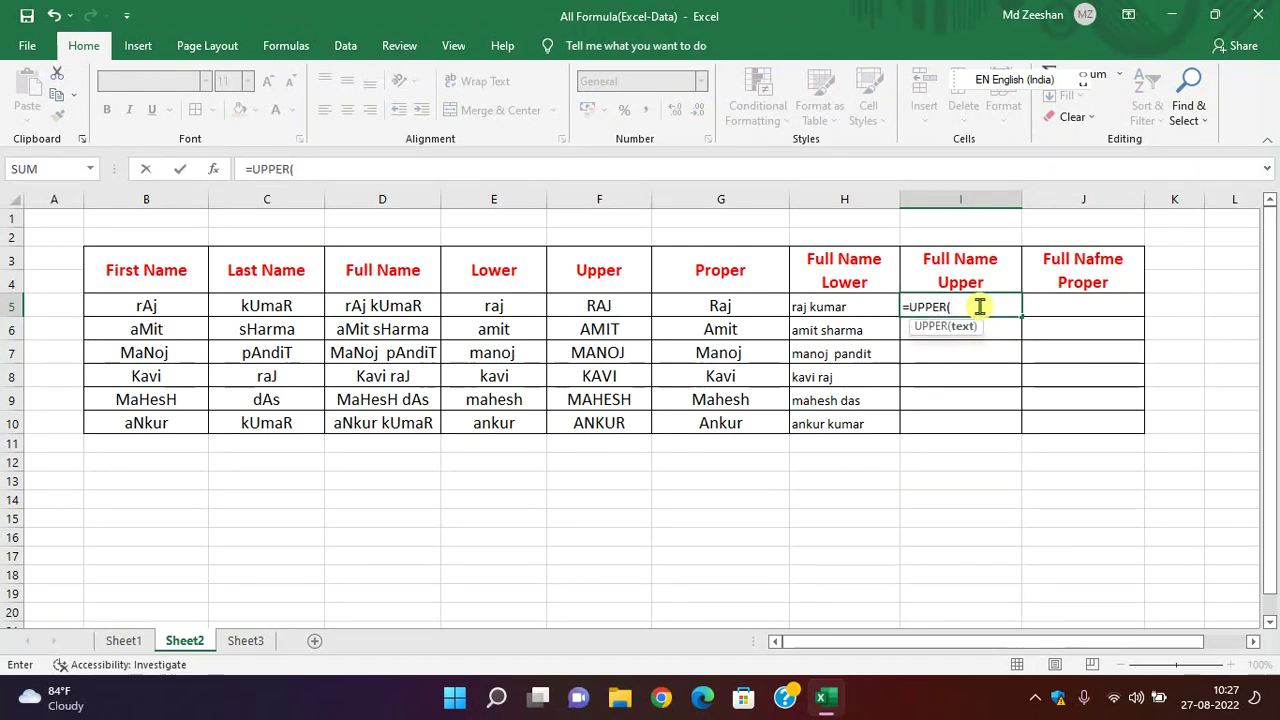
type("c")
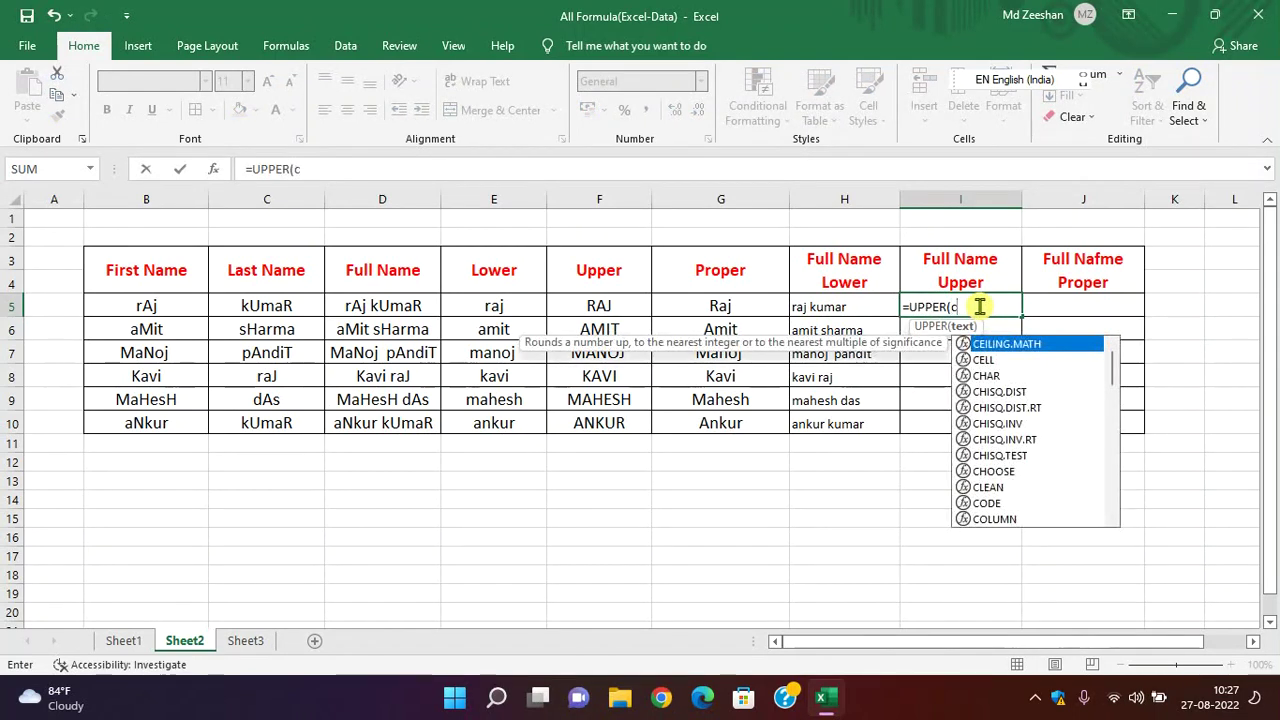
type("on")
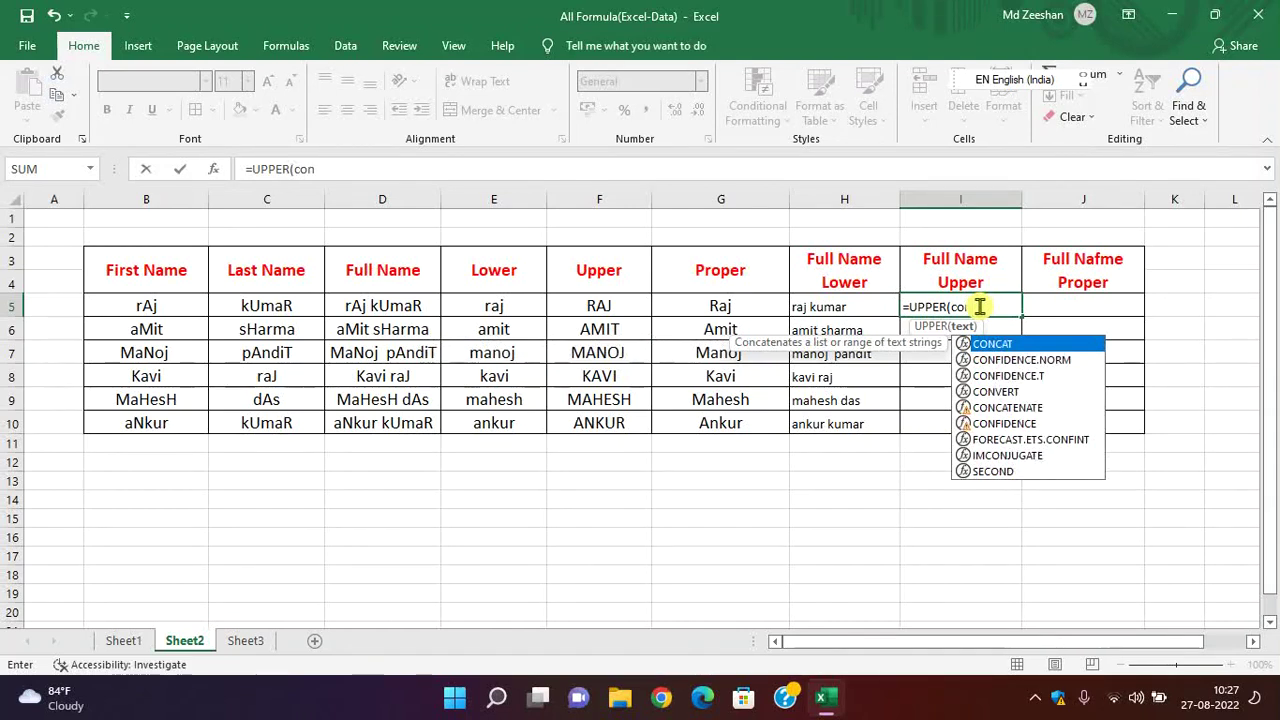
type("c")
key("Down")
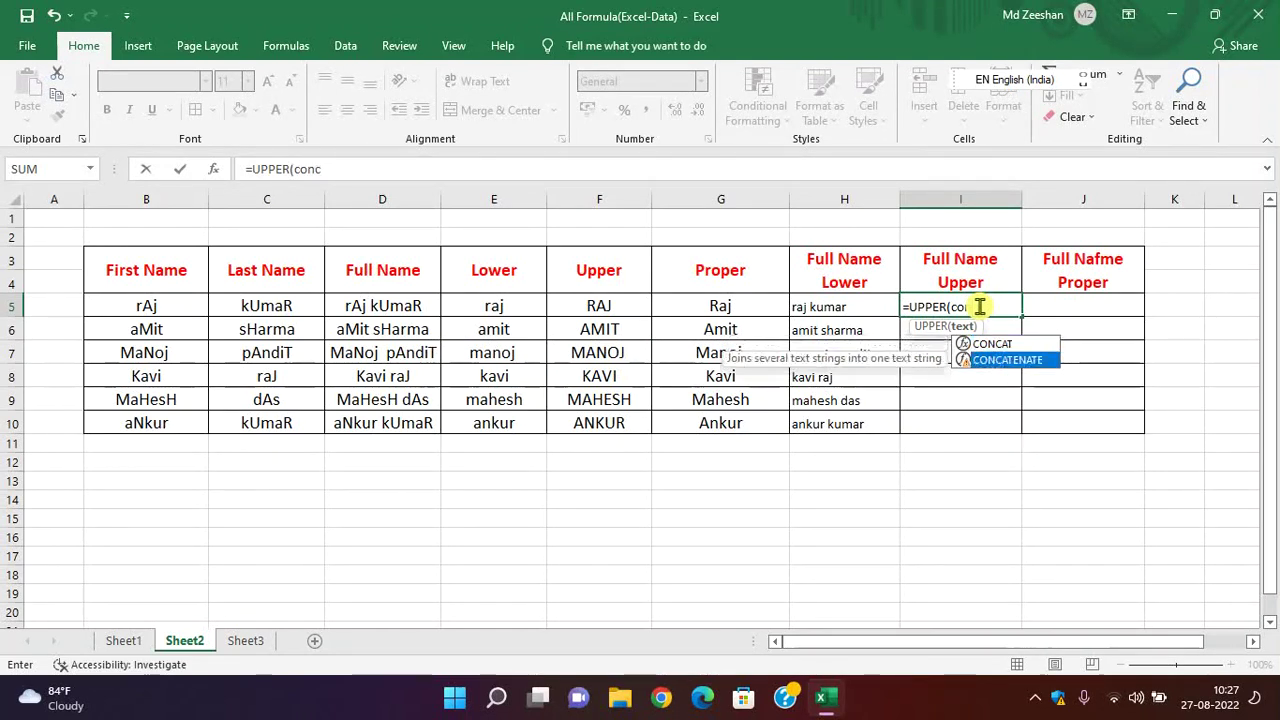
key("Tab")
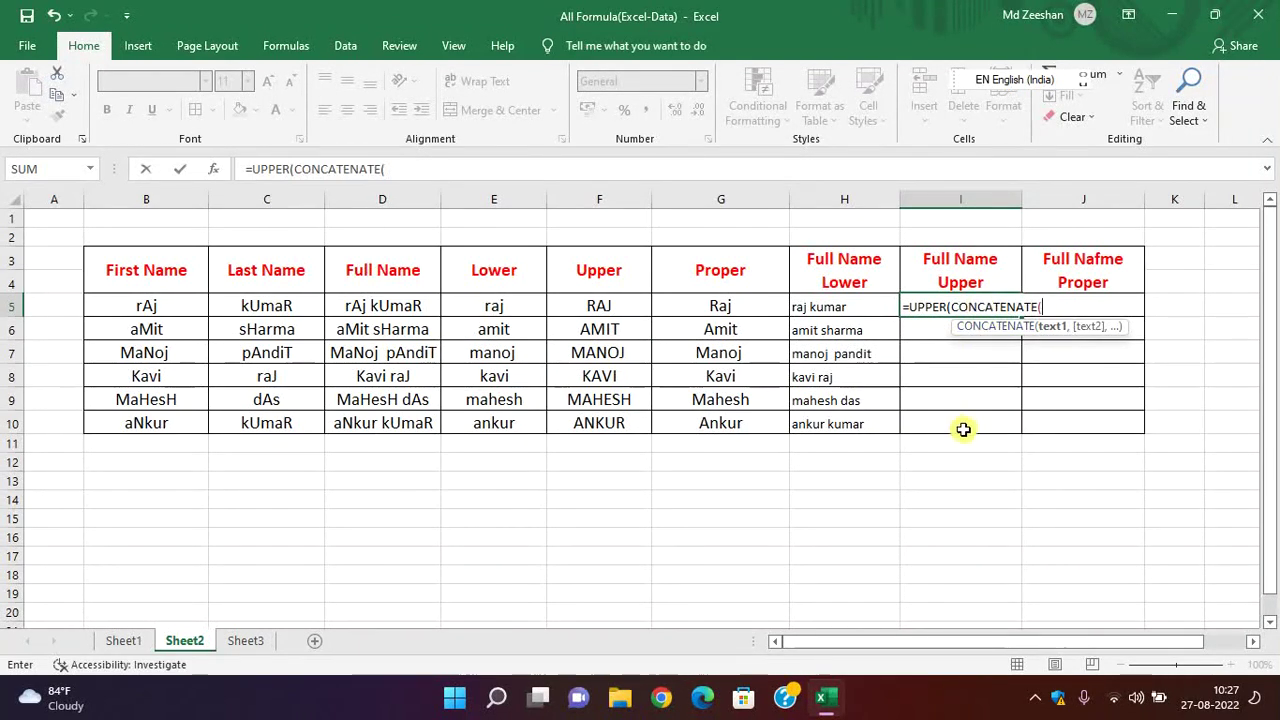
left_click(192, 308)
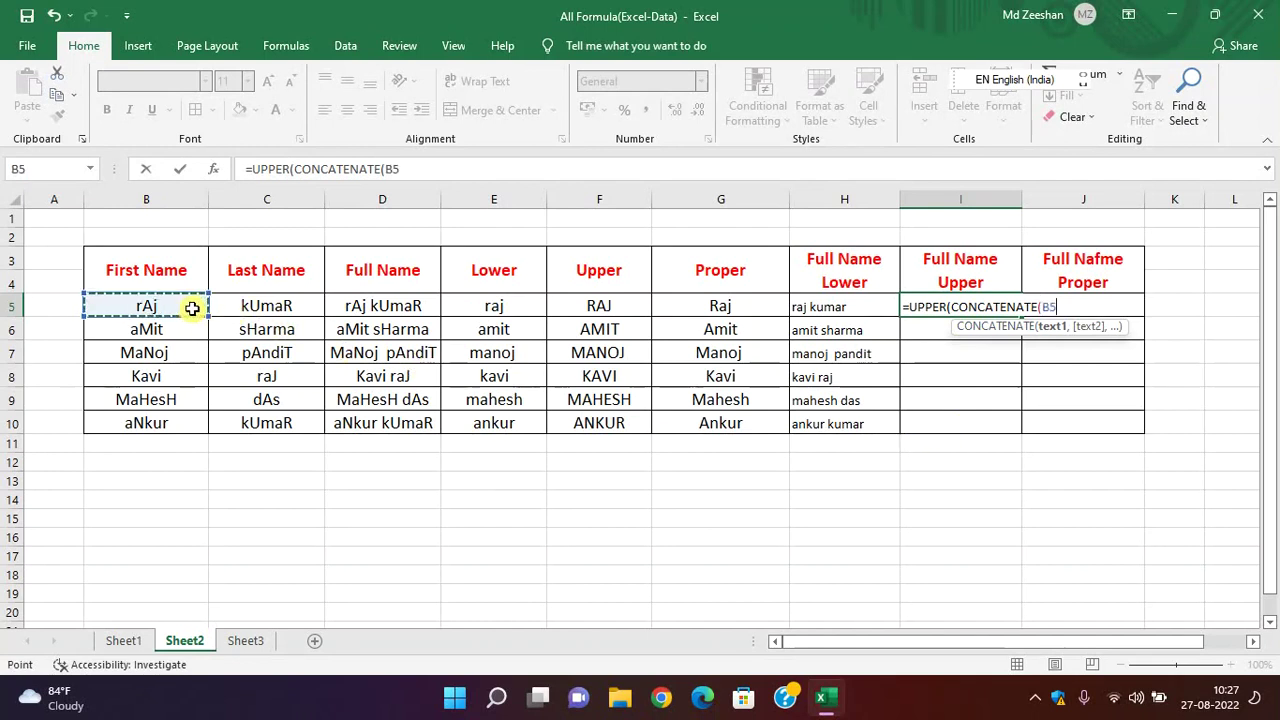
type("&")
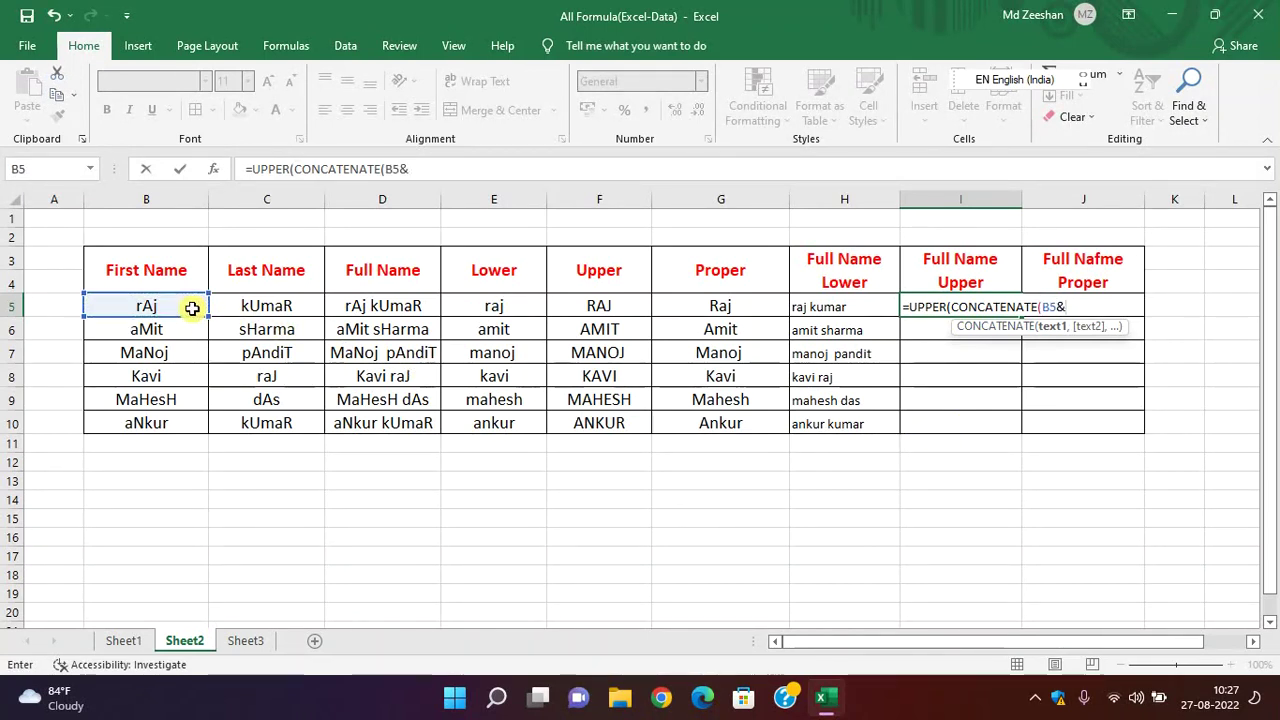
type("\" \"")
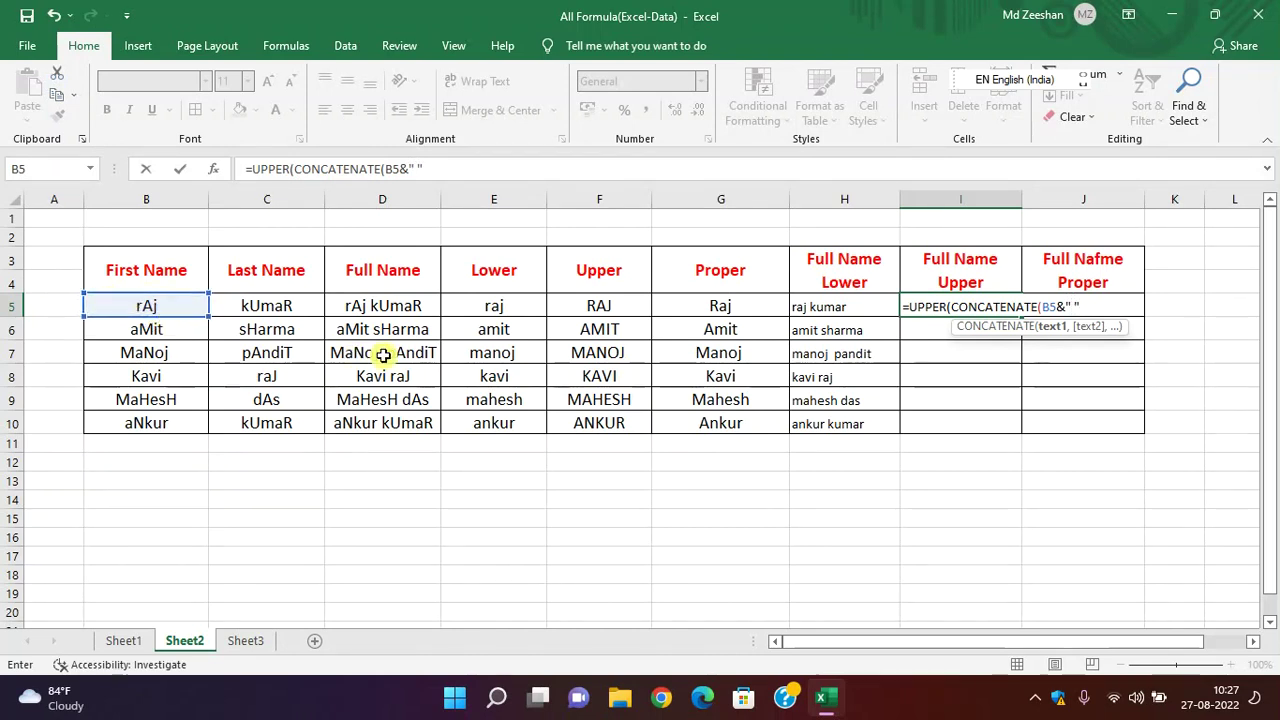
type("&")
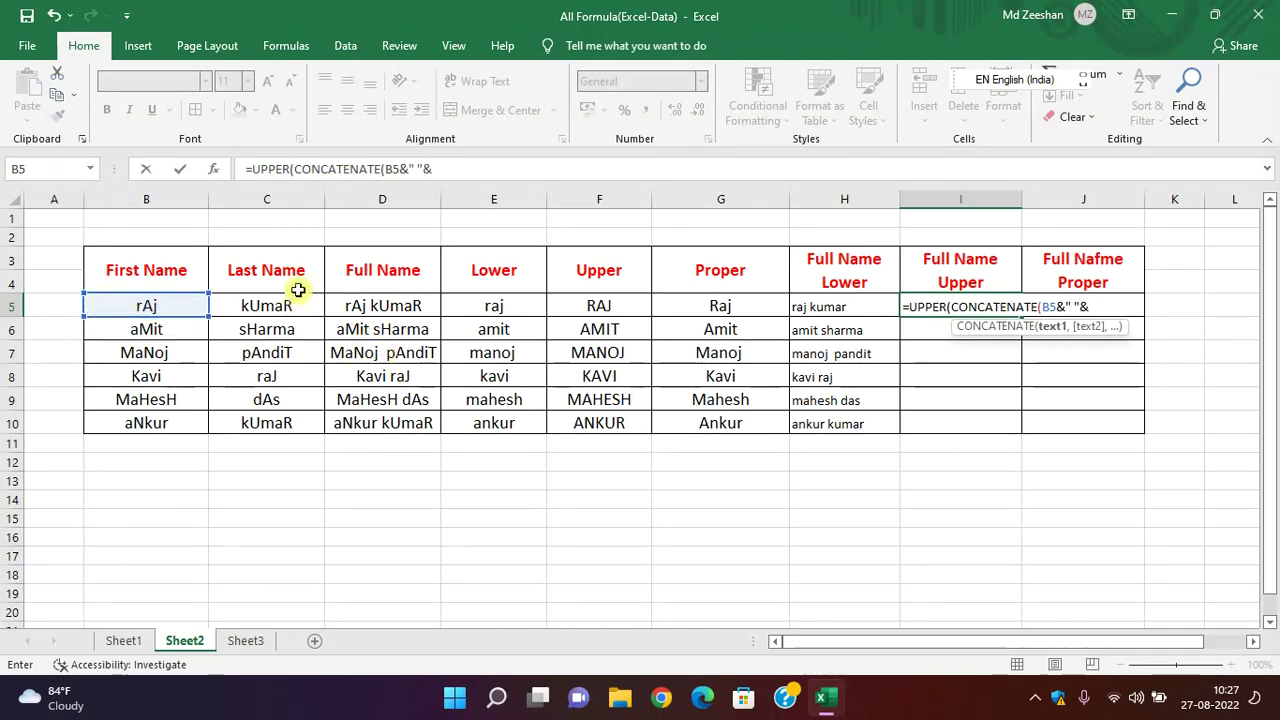
left_click(290, 300)
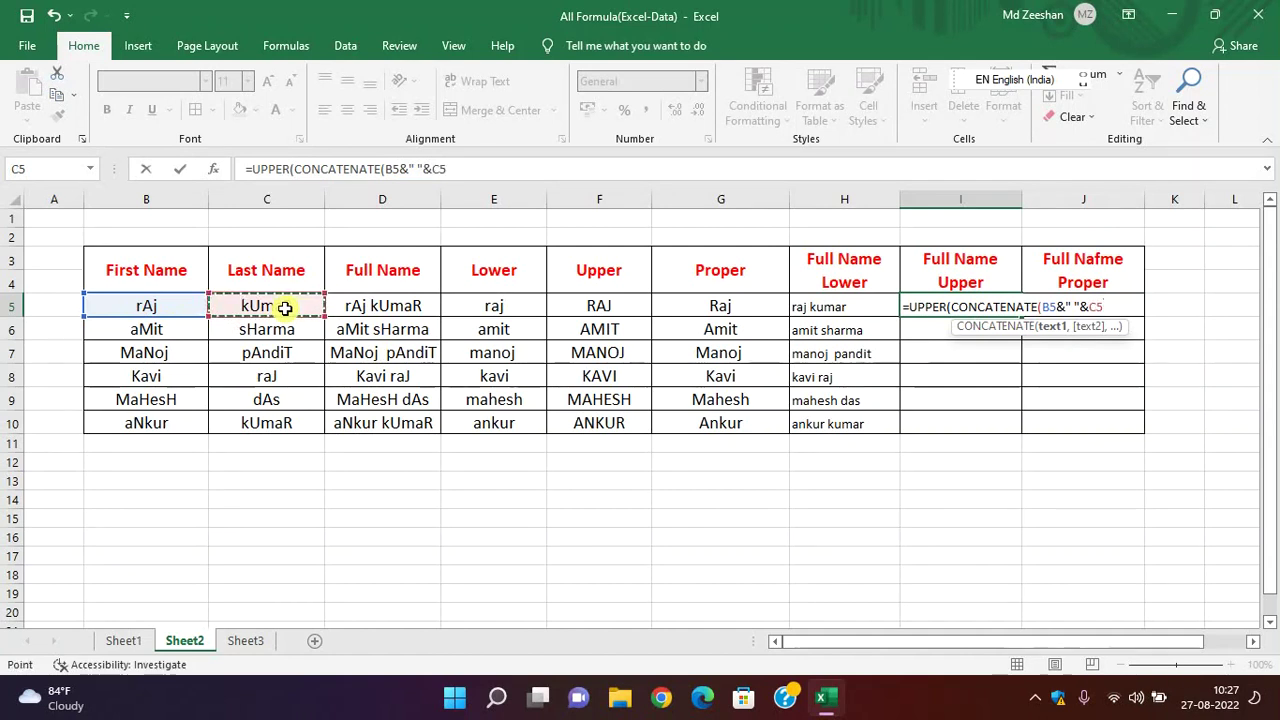
type(")")
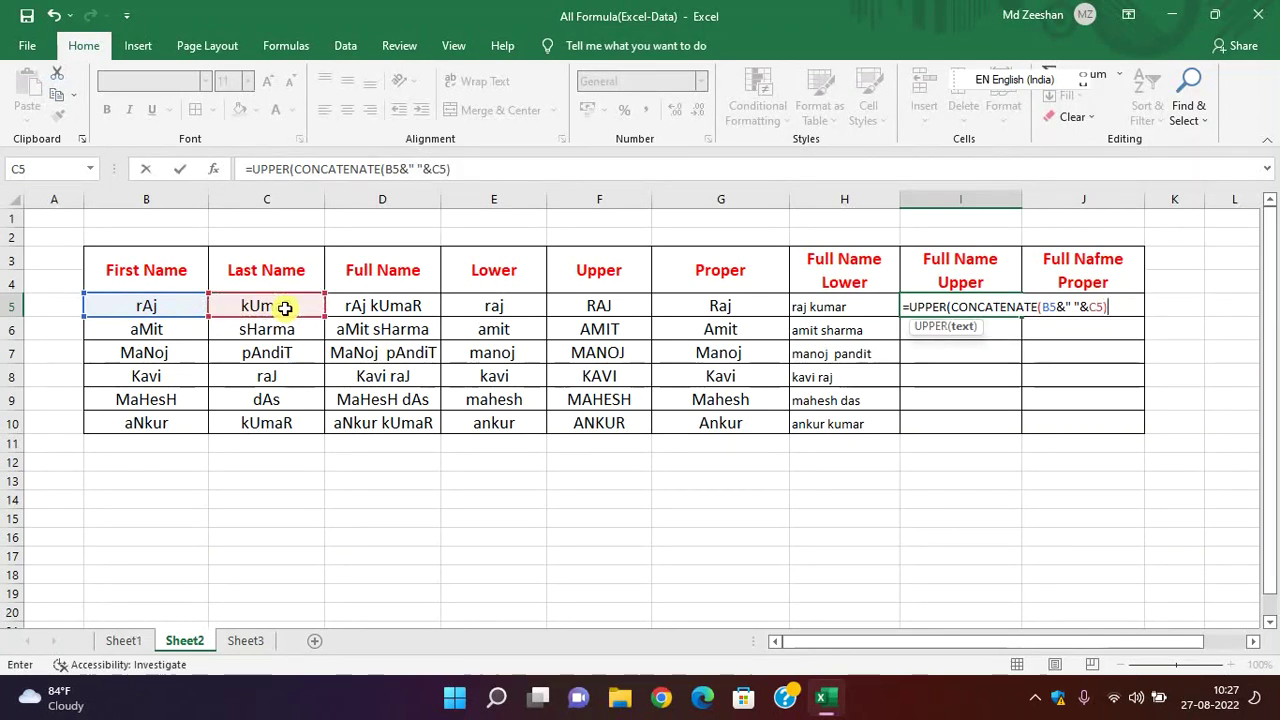
type(")")
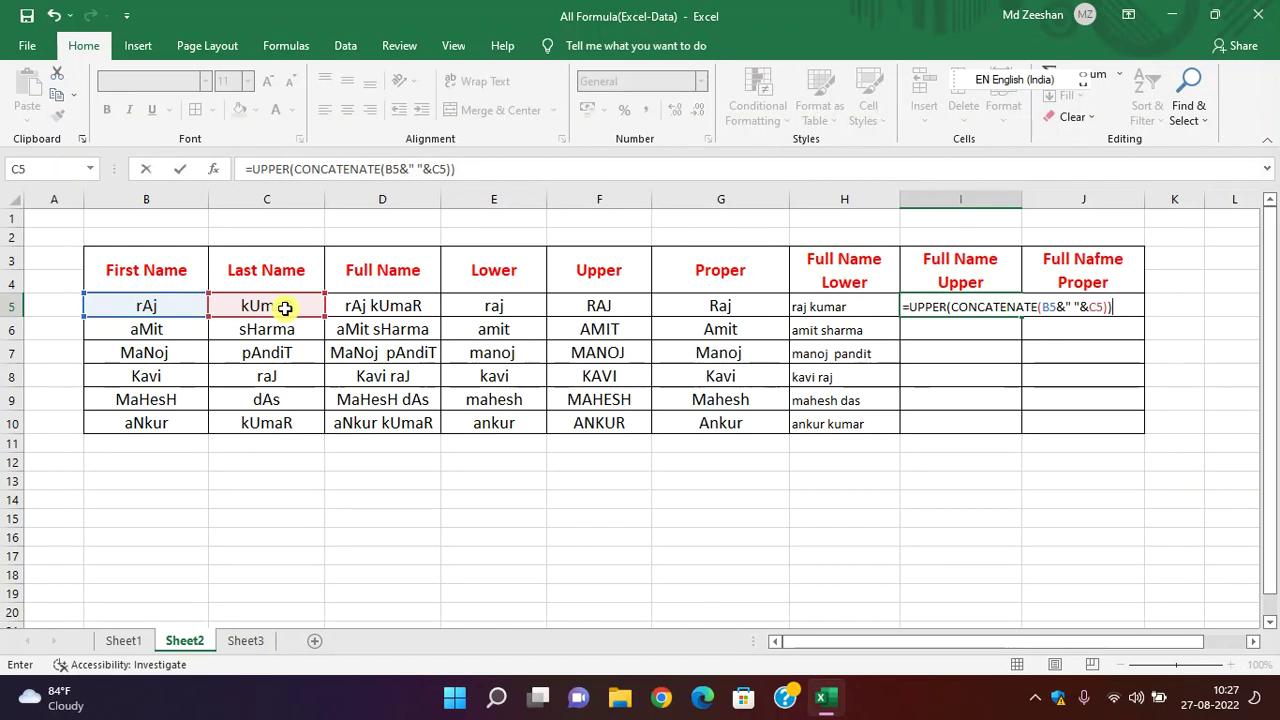
key("Return")
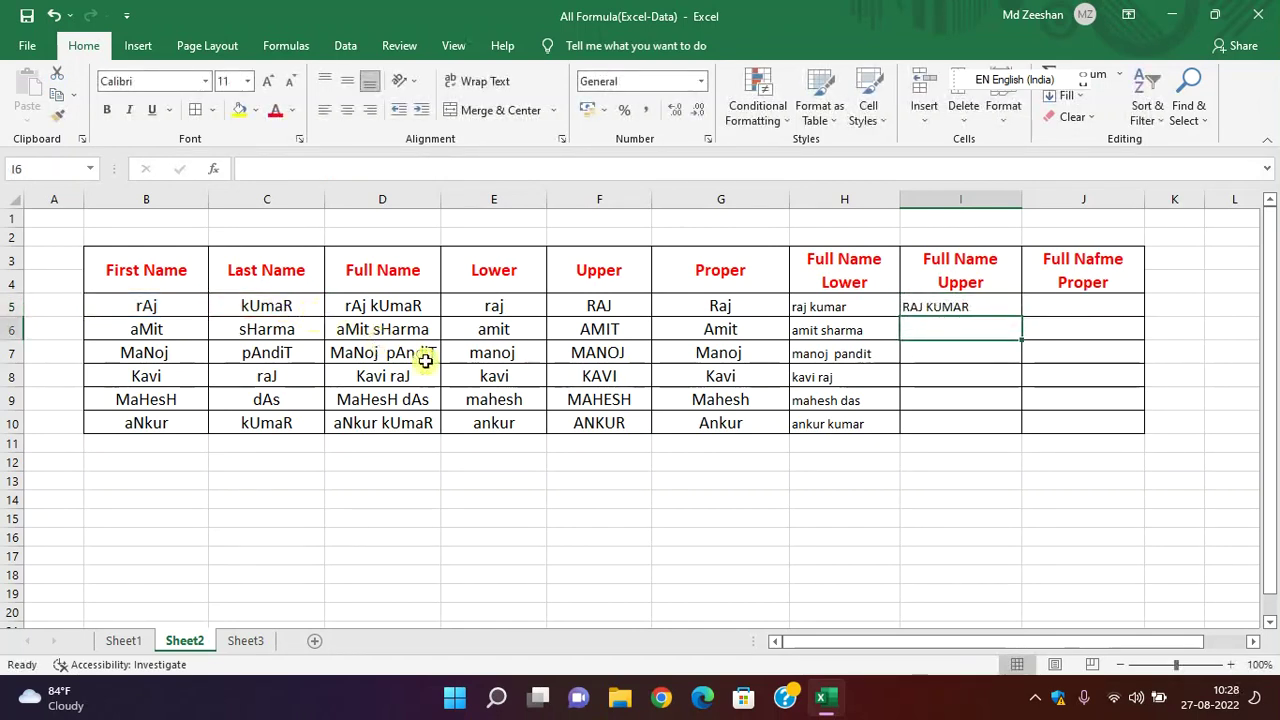
left_click(945, 309)
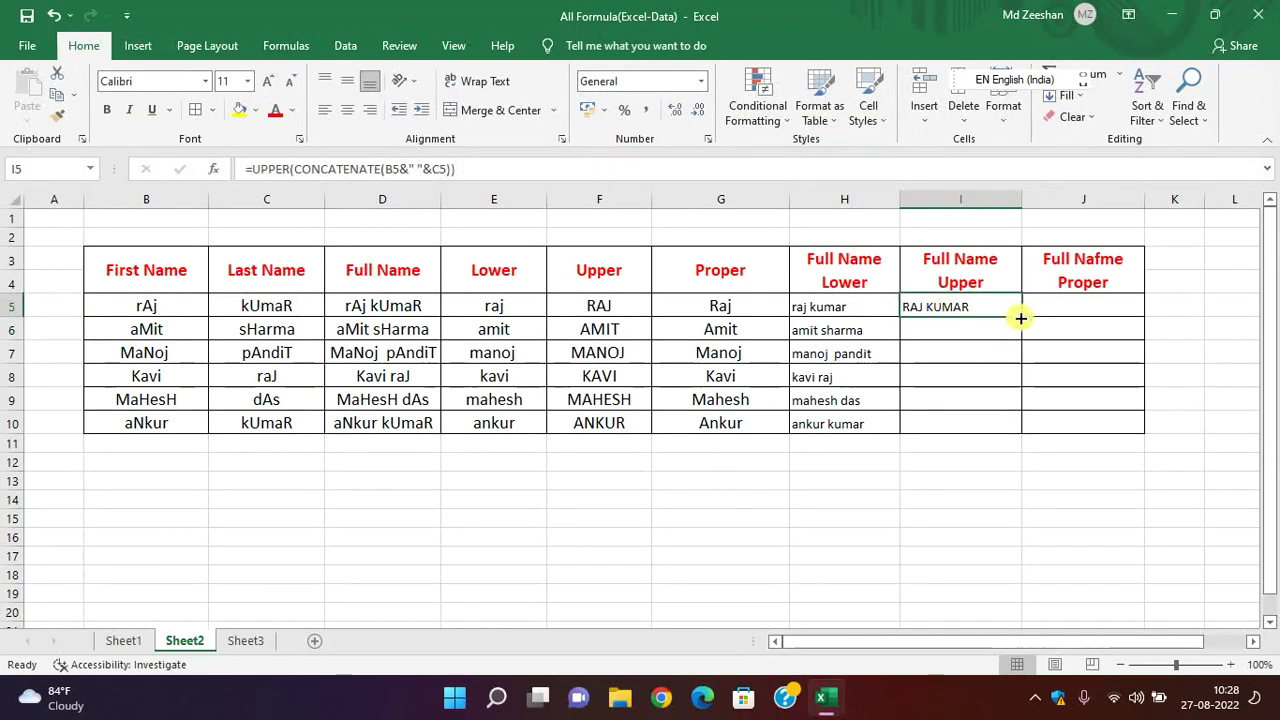
left_click_drag(1020, 317, 1014, 426)
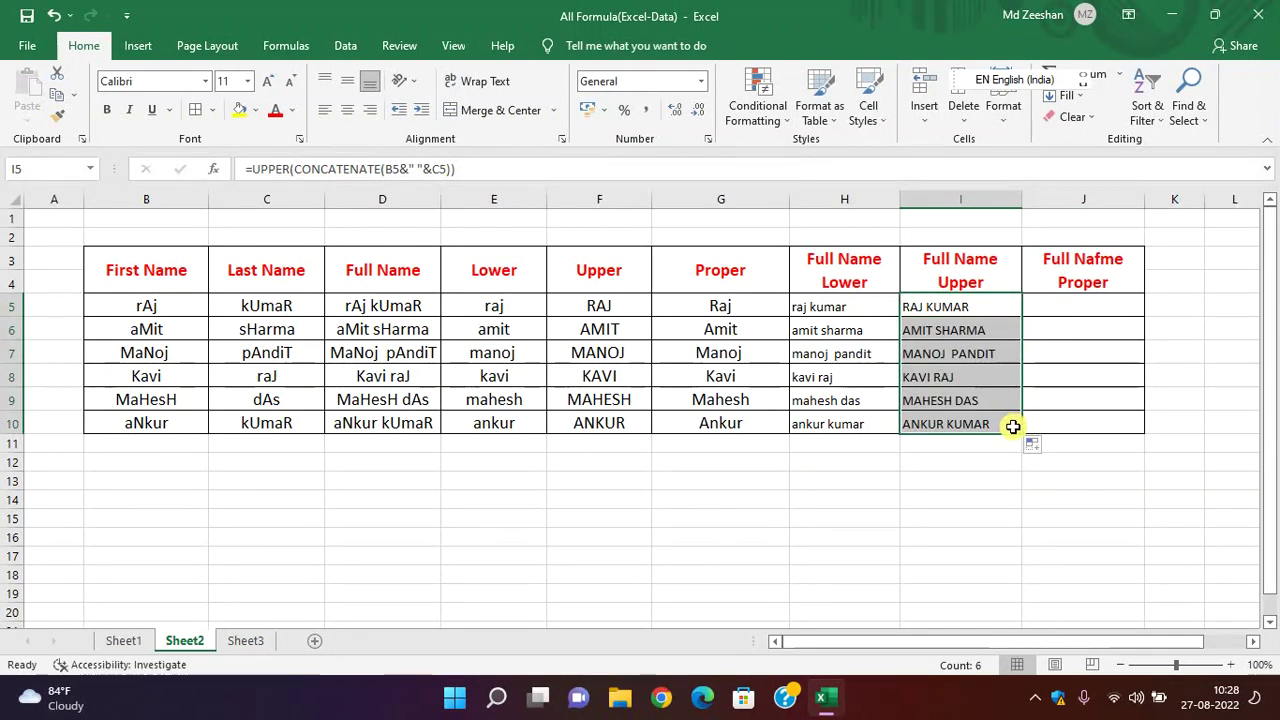
left_click(1078, 304)
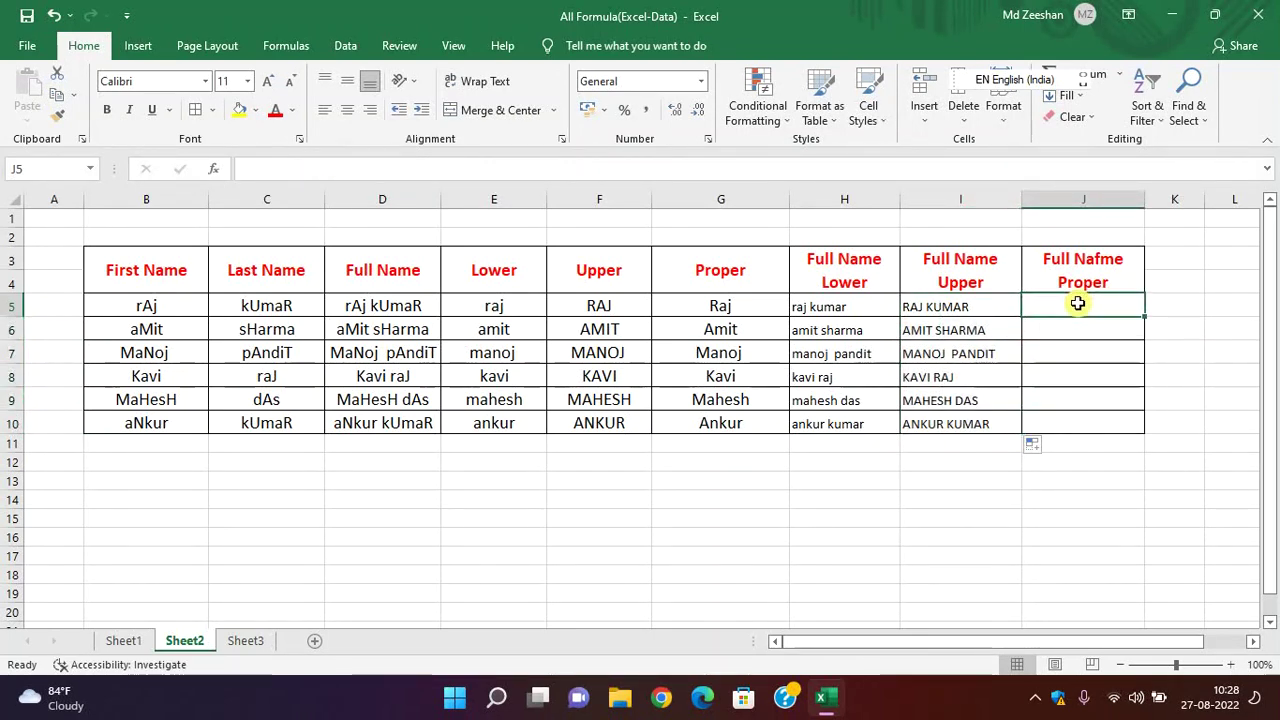
type("=p")
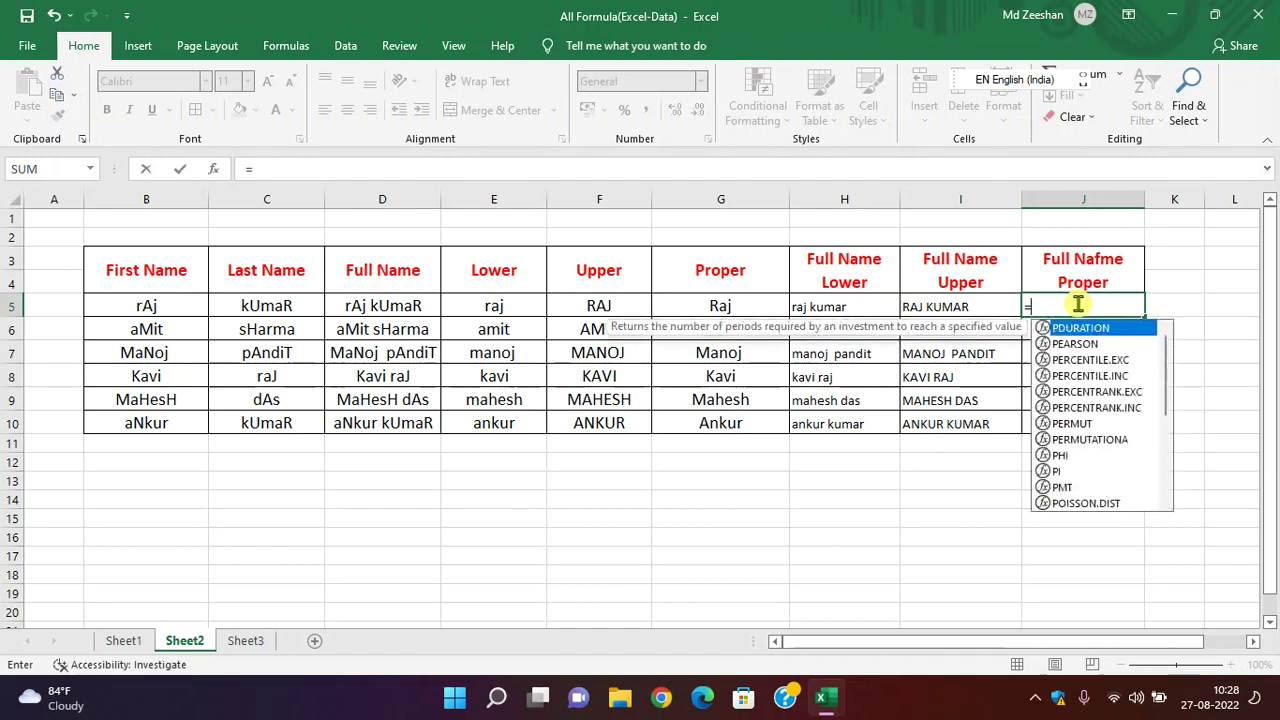
type("roper")
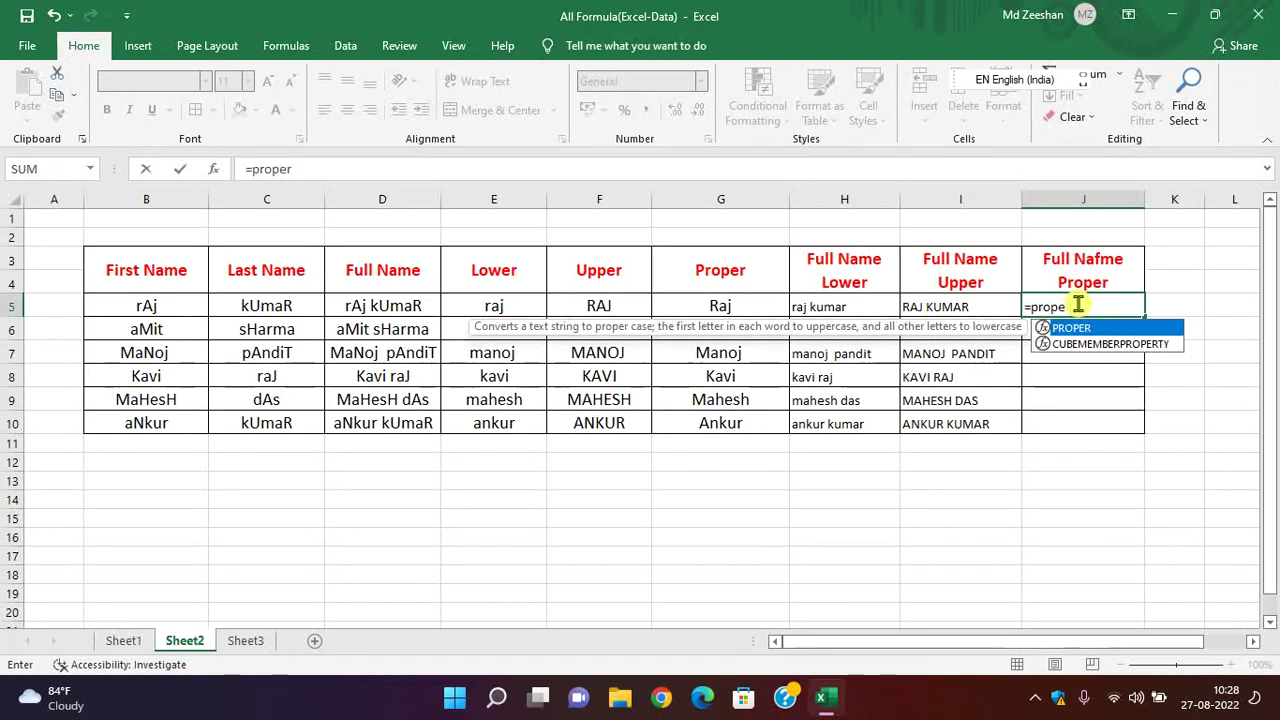
key("Tab")
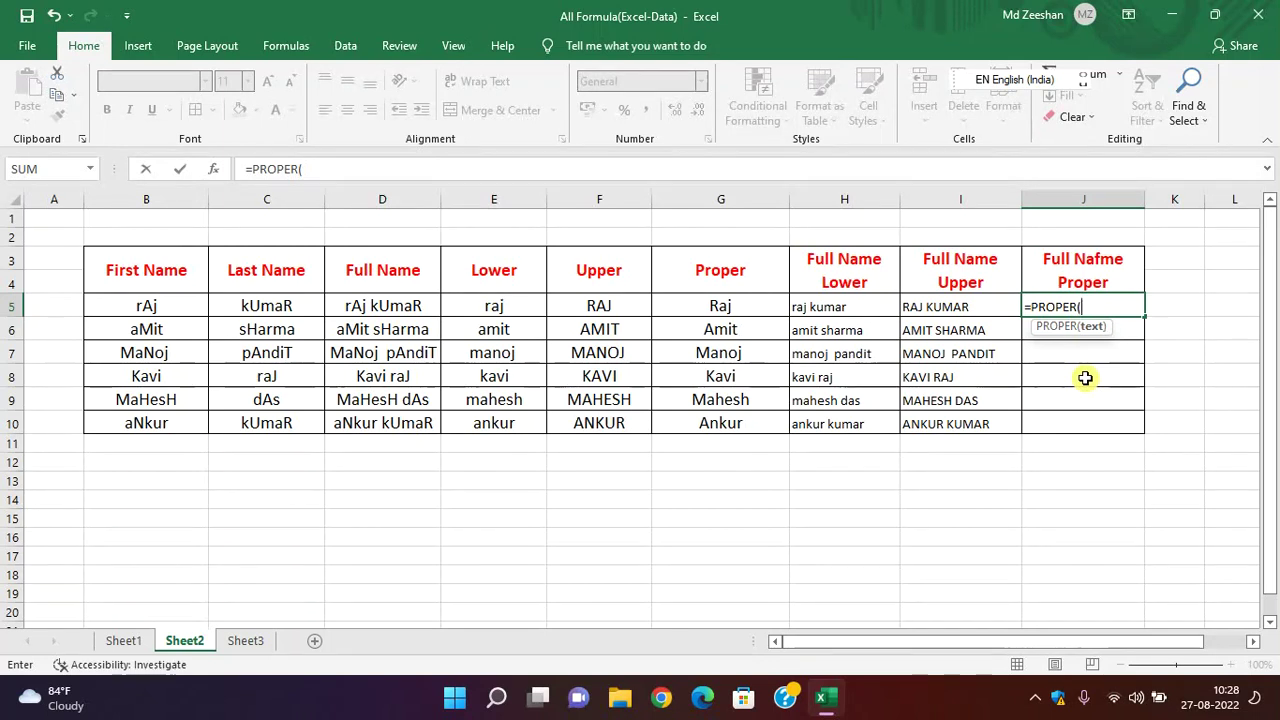
type("conca")
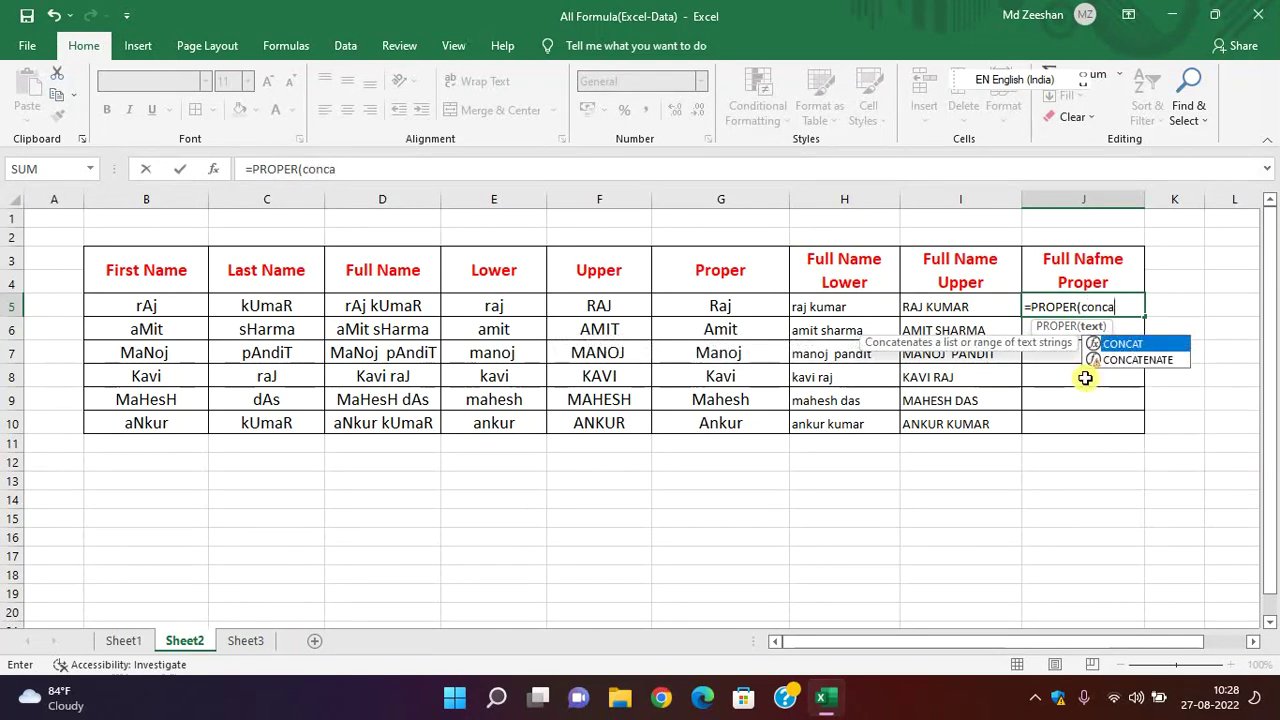
key("Down")
key("Tab")
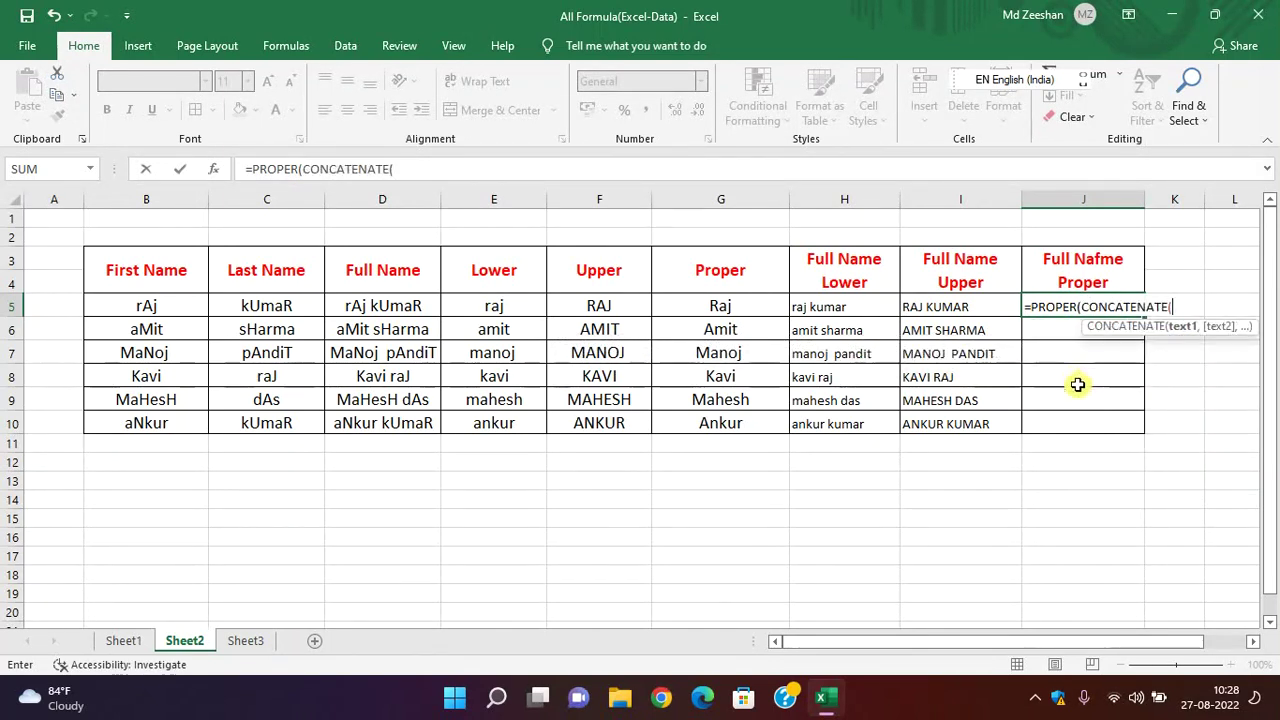
left_click(145, 307)
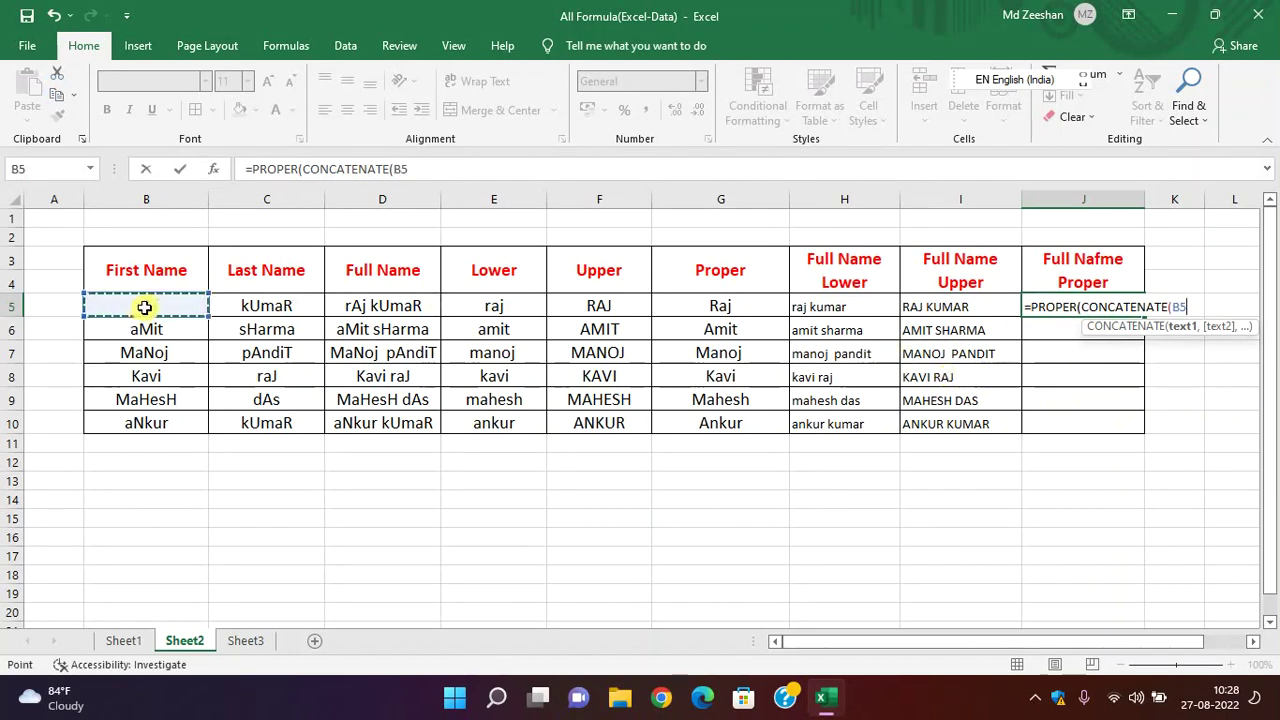
type("&")
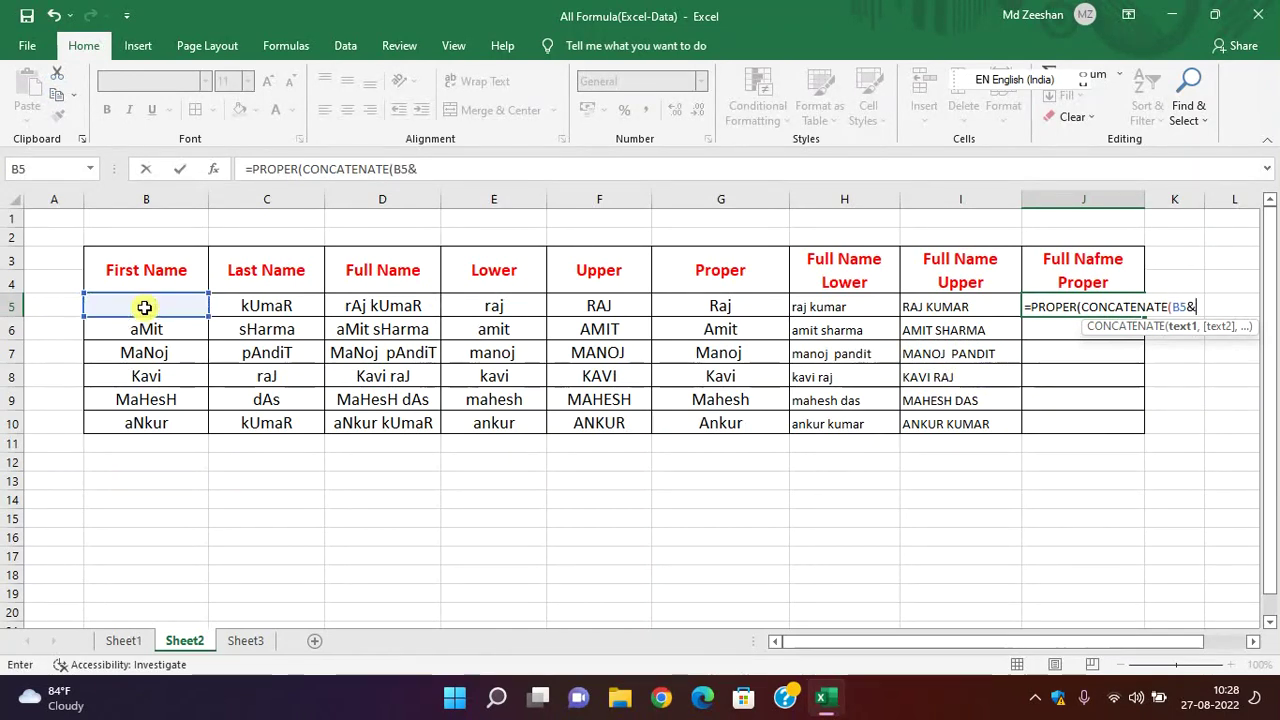
type("\"")
type(" \"&")
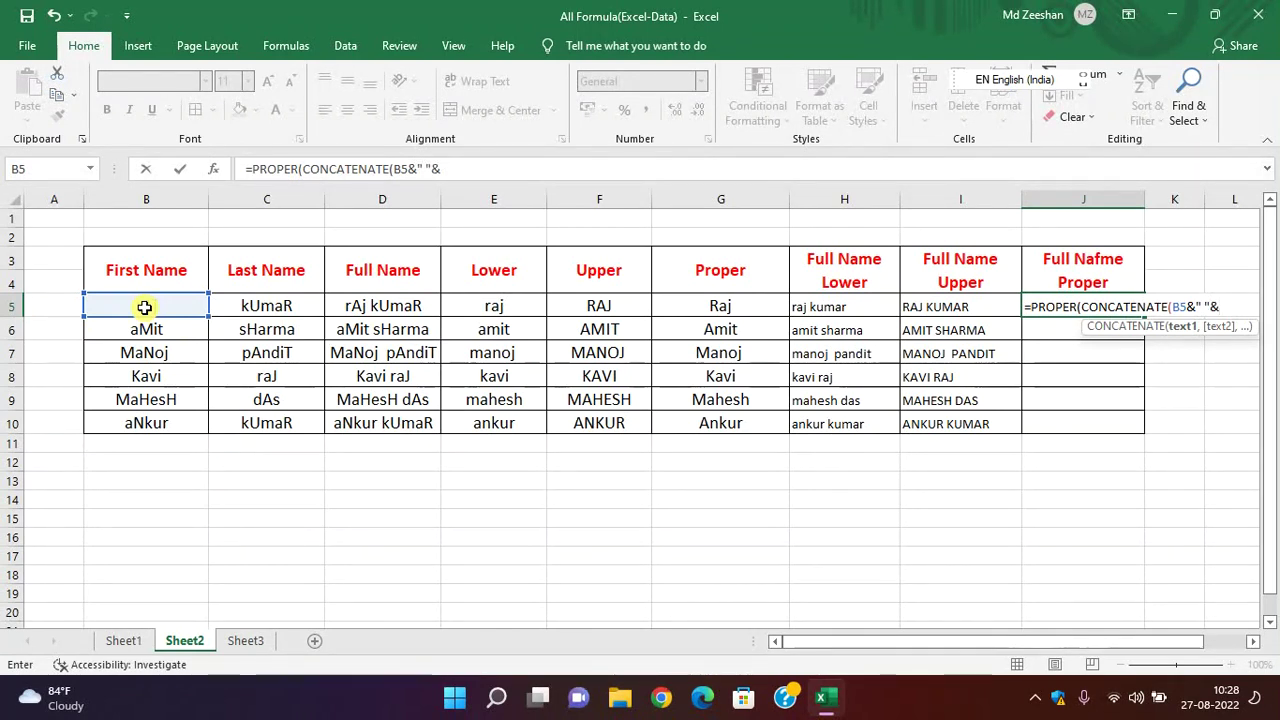
left_click(278, 307)
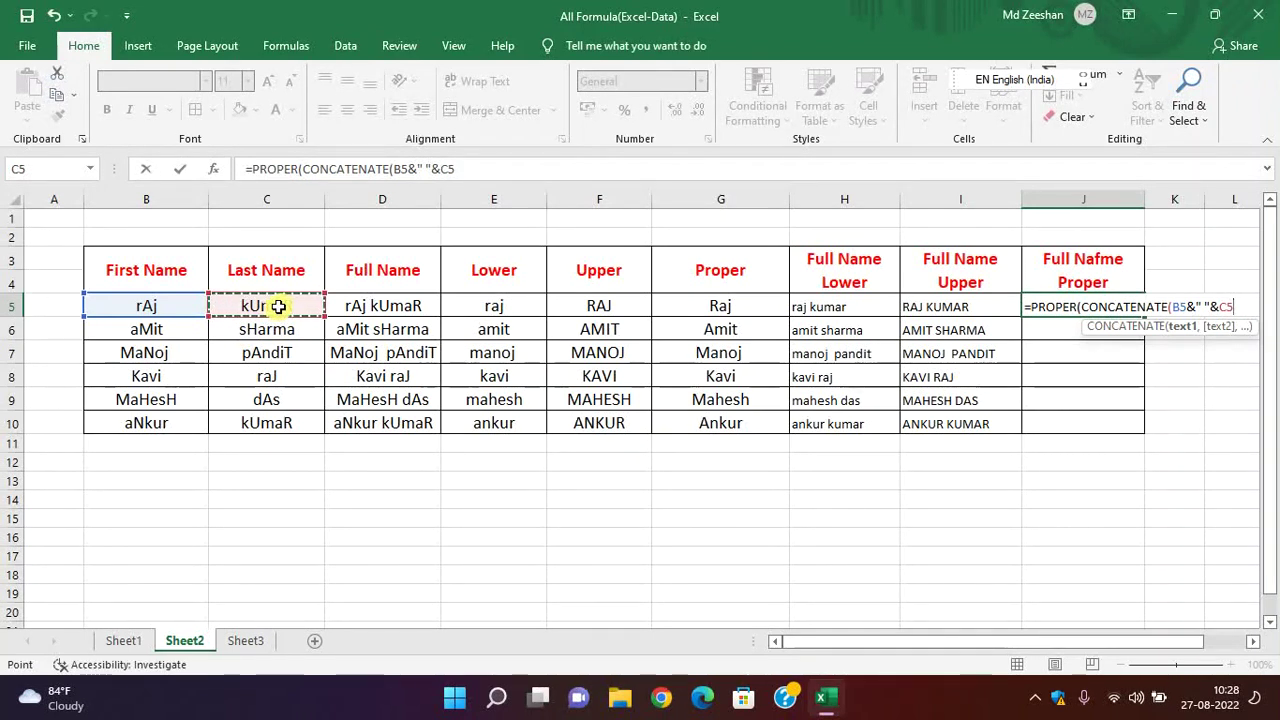
type("))")
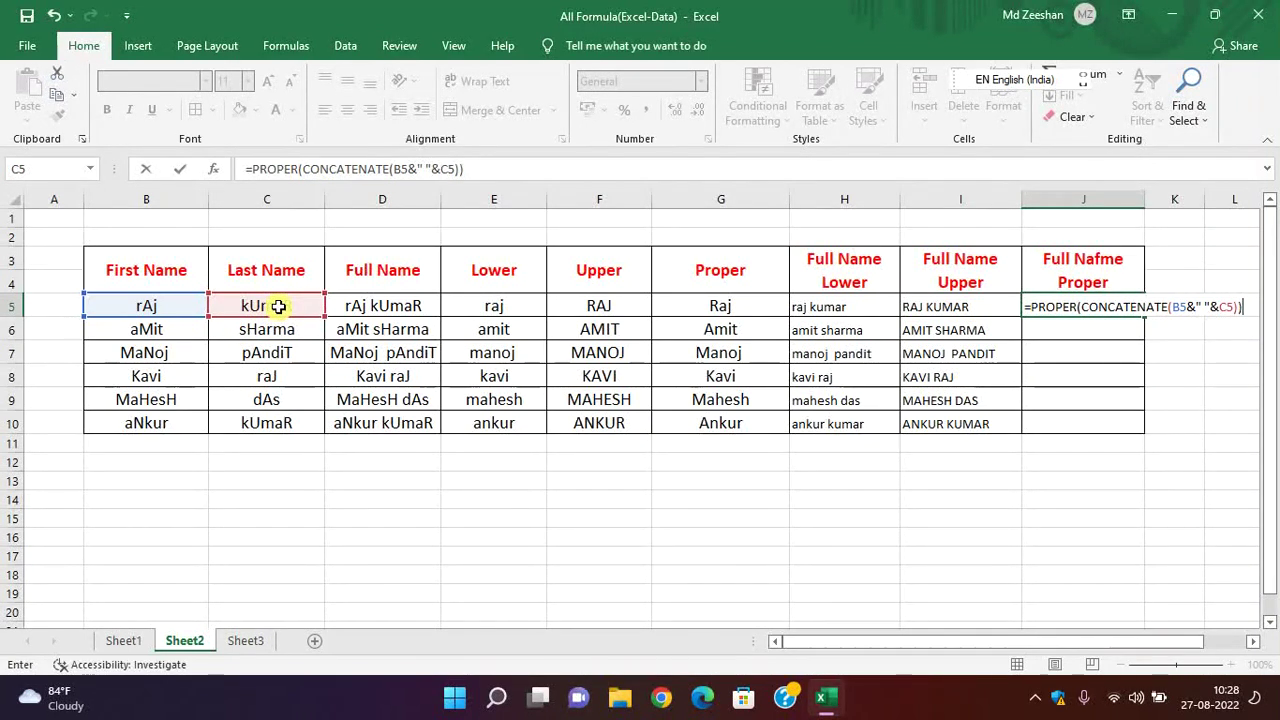
key("Return")
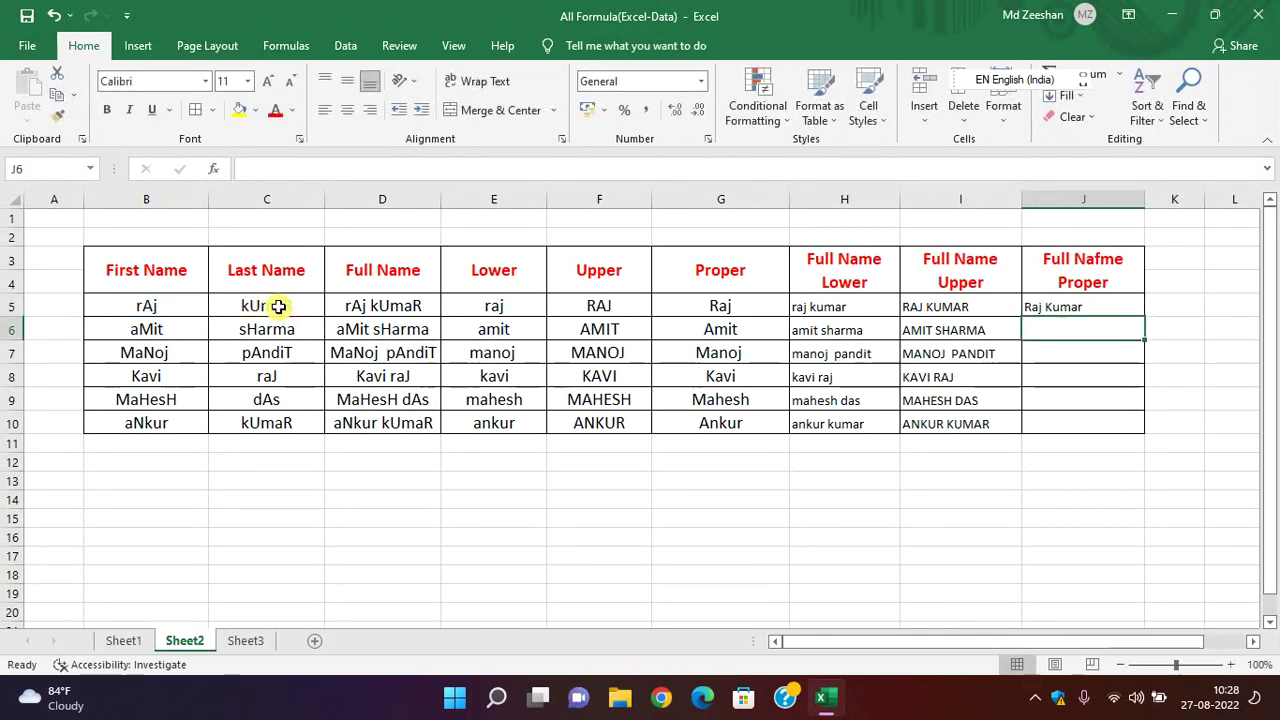
left_click(1060, 307)
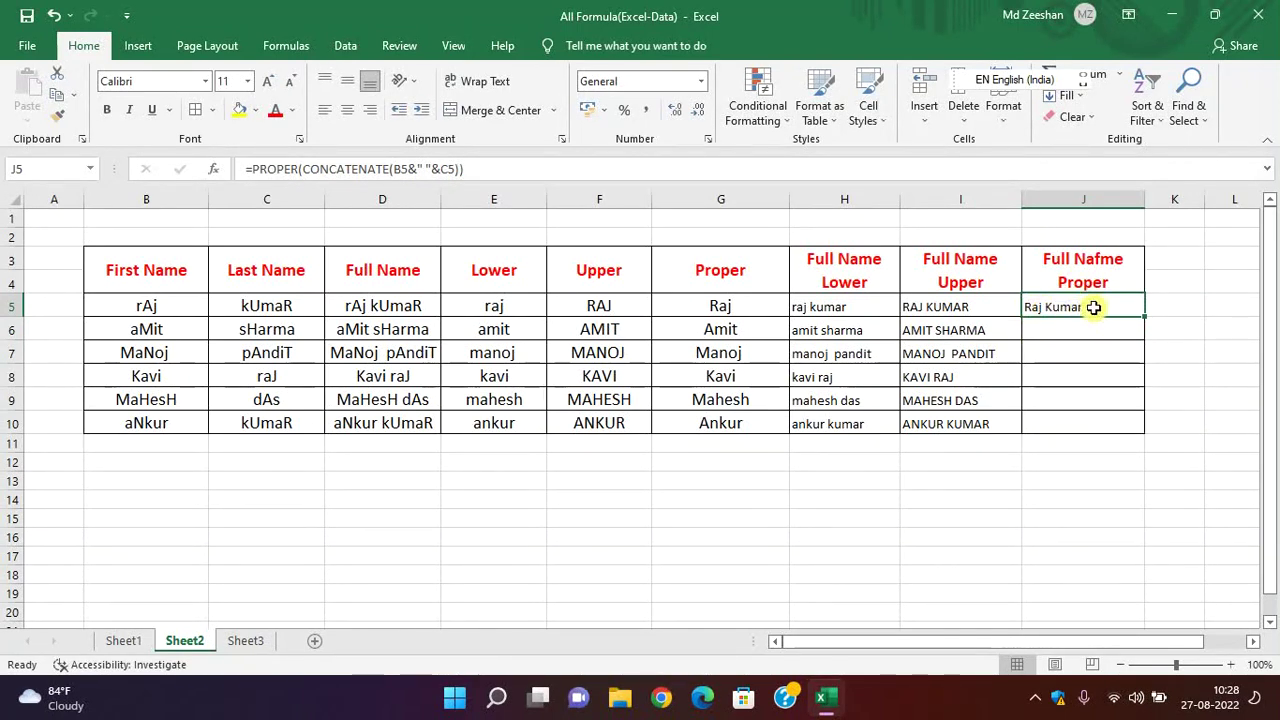
left_click_drag(1144, 316, 1140, 424)
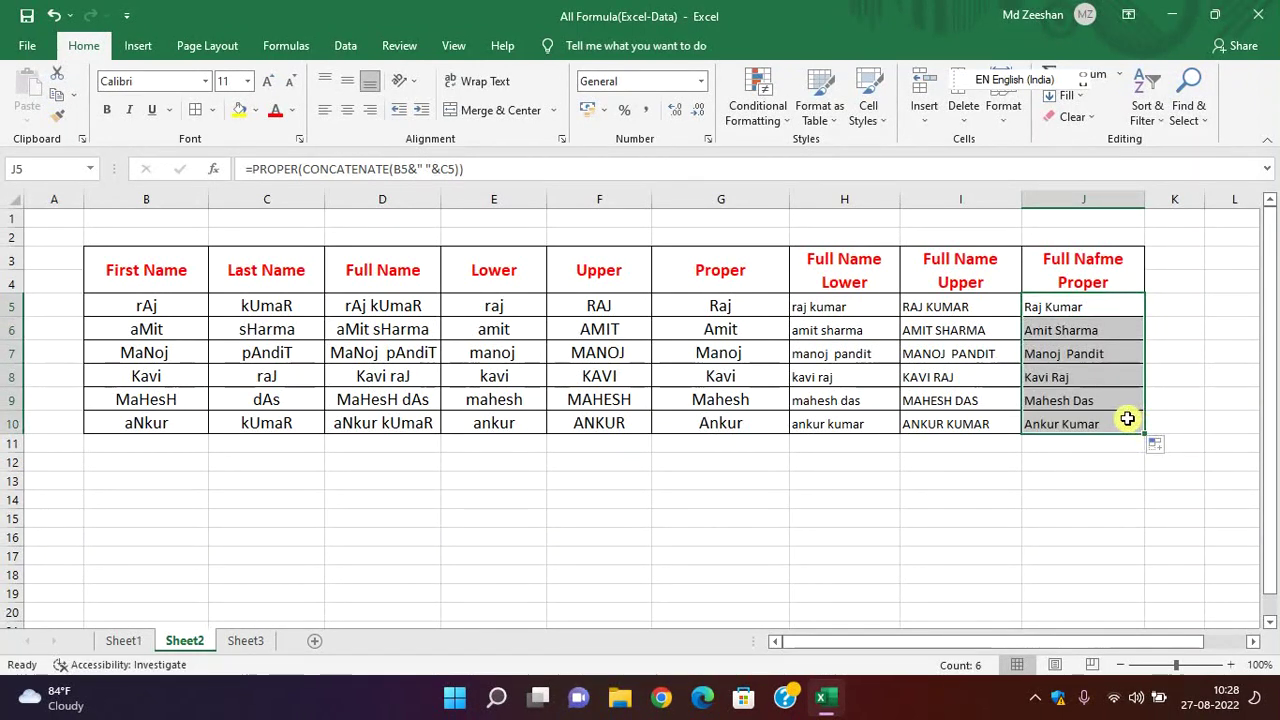
- Center-align the full-name results in H5:J10, then go to Sheet3
mouse_move(843, 312)
left_mouse_down()
mouse_move(1073, 398)
mouse_move(1072, 420)
left_mouse_up()
left_click(347, 110)
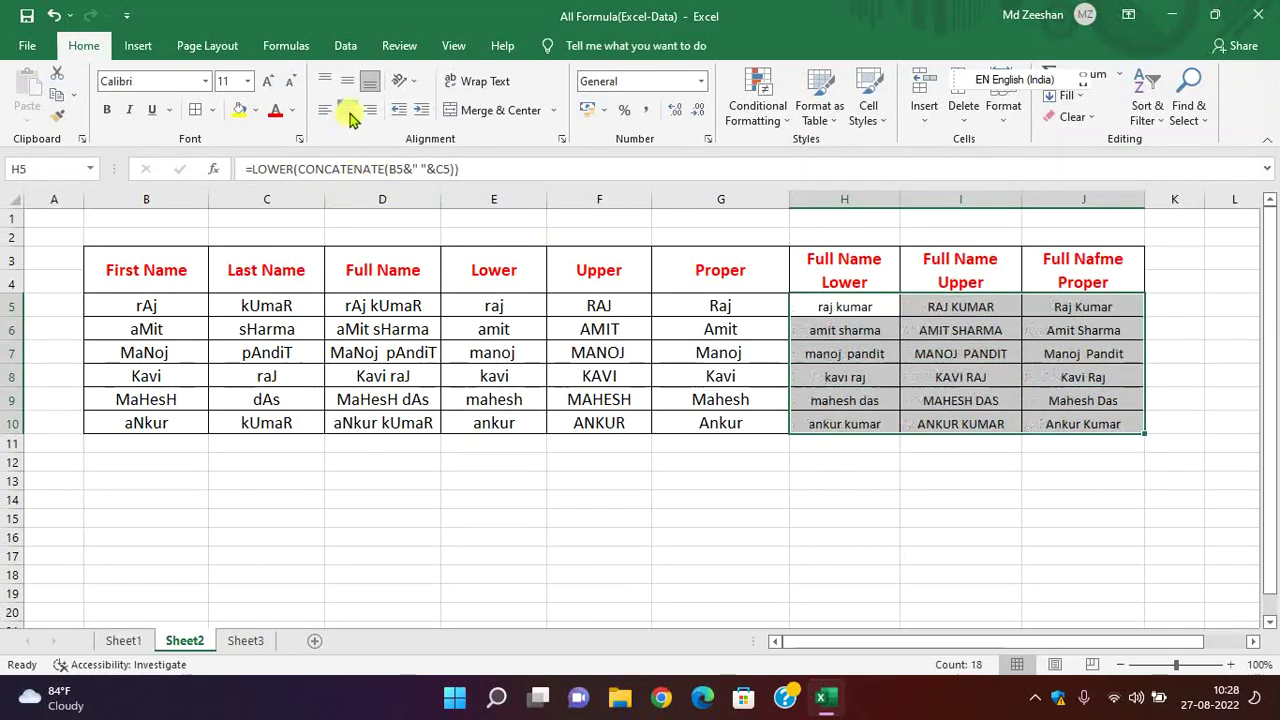
left_click(858, 515)
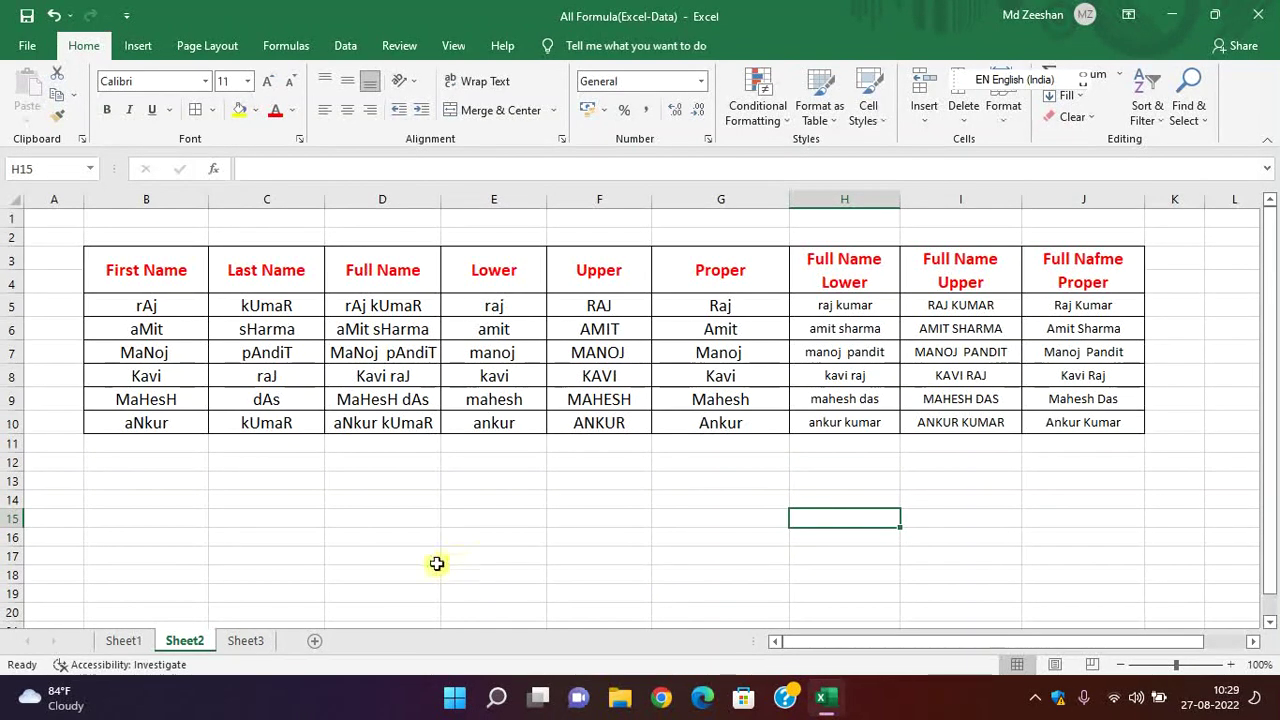
left_click(247, 641)
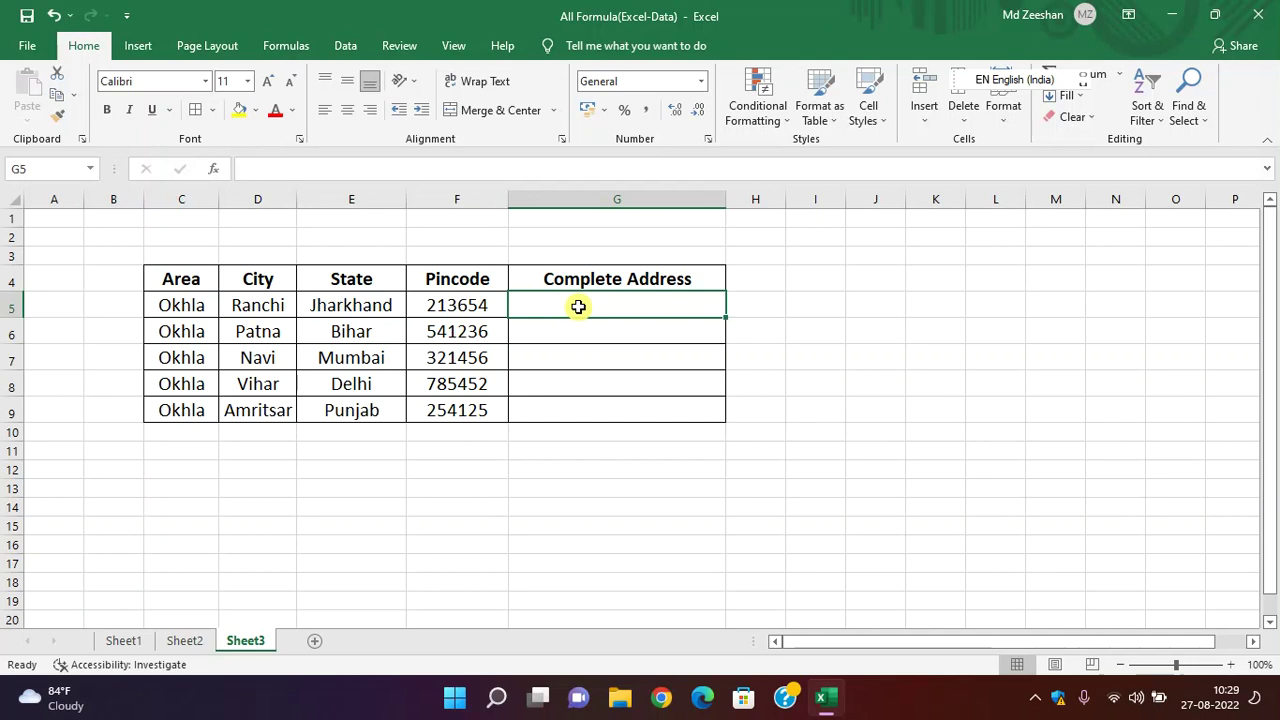
- Start G5's address formula as =C5&D5, clearing a stray 7 typed into G6
mouse_move(579, 308)
left_mouse_down()
mouse_move(597, 329)
mouse_move(600, 306)
left_mouse_up()
type("=")
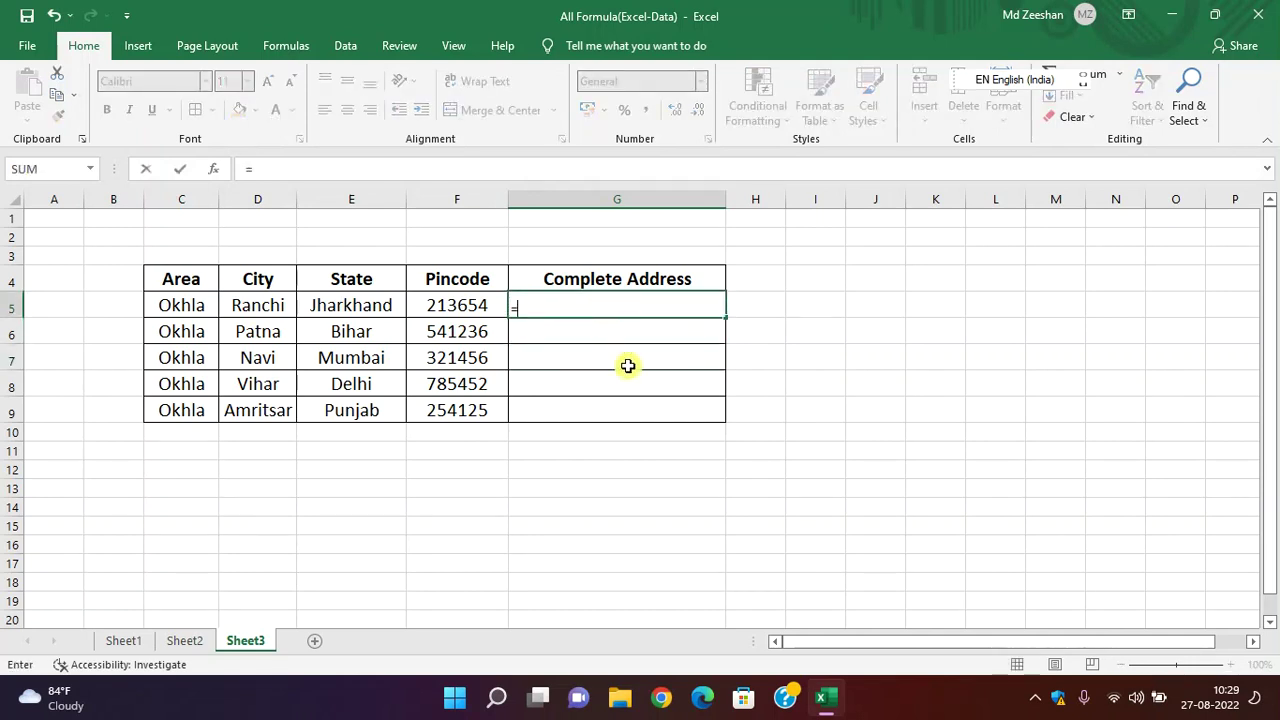
left_click(199, 305)
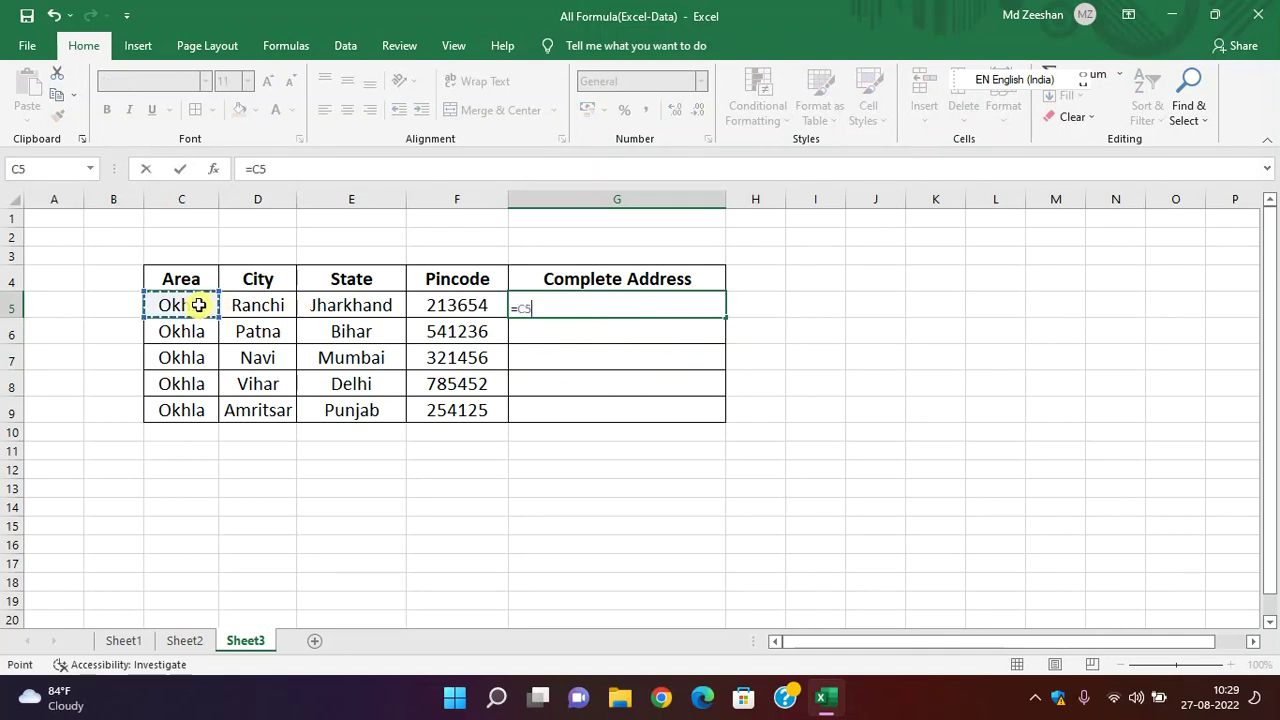
type("&")
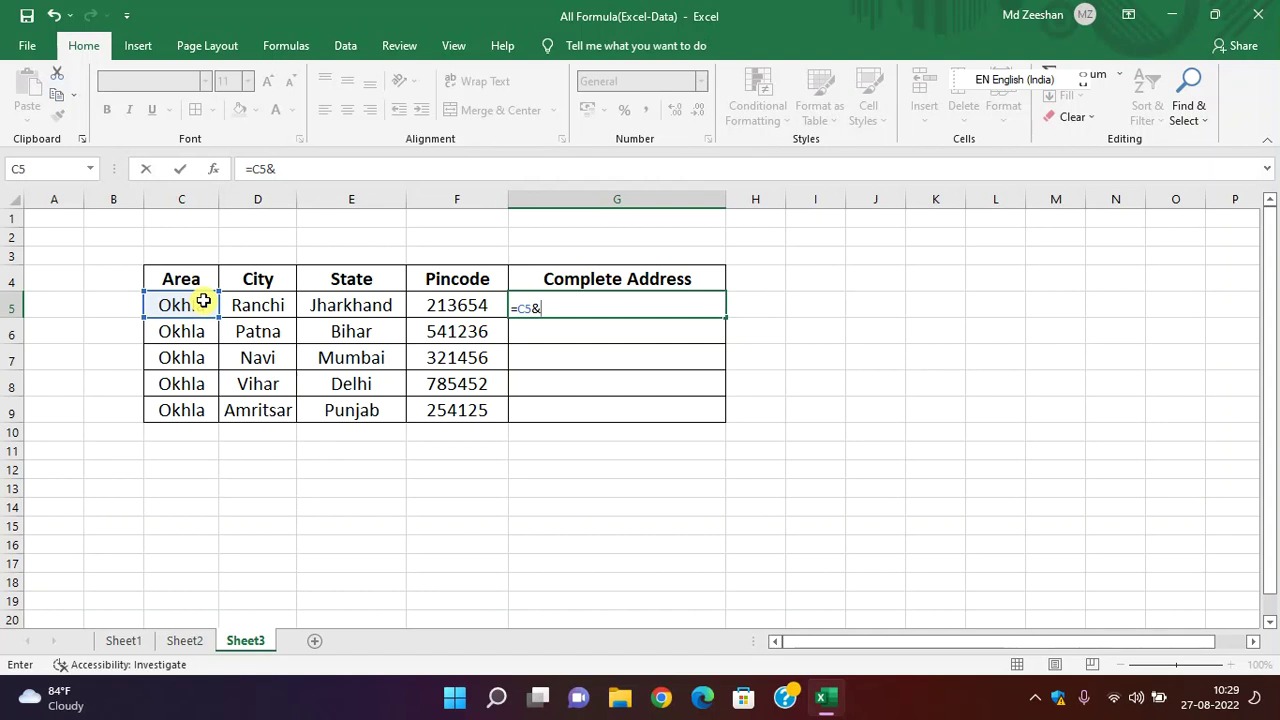
left_click(279, 310)
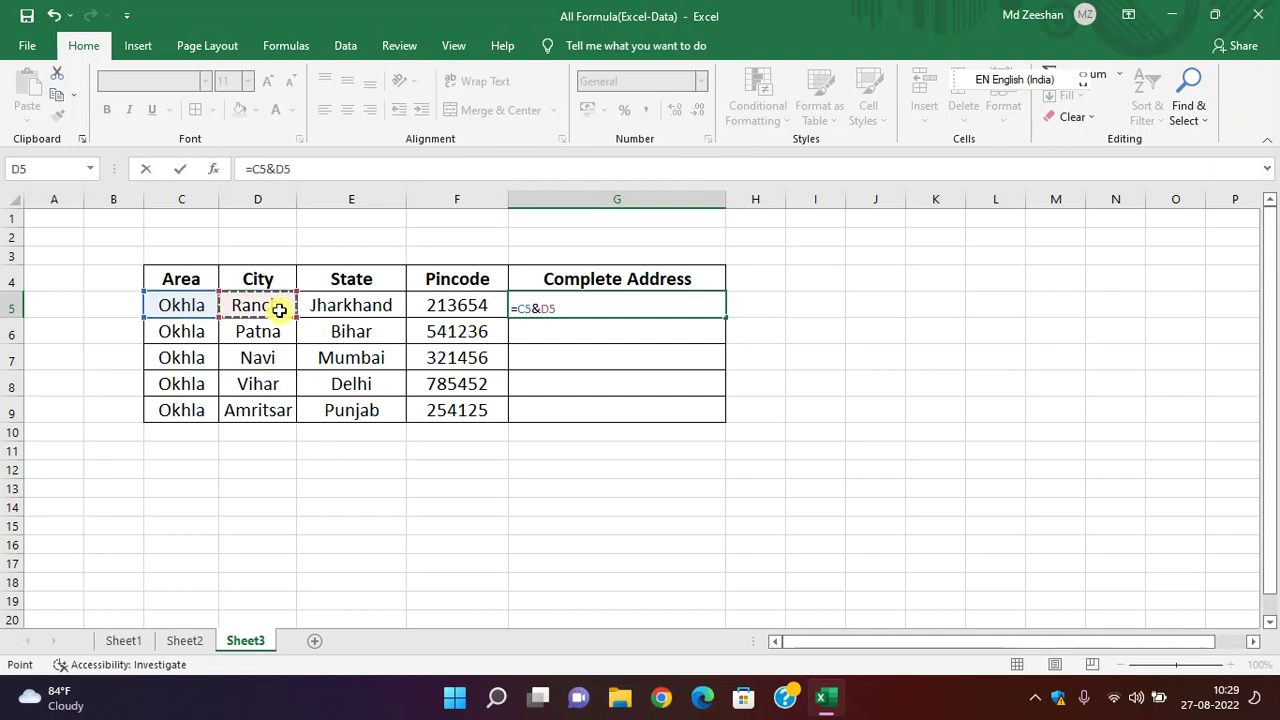
type("*")
key("Return")
type("7")
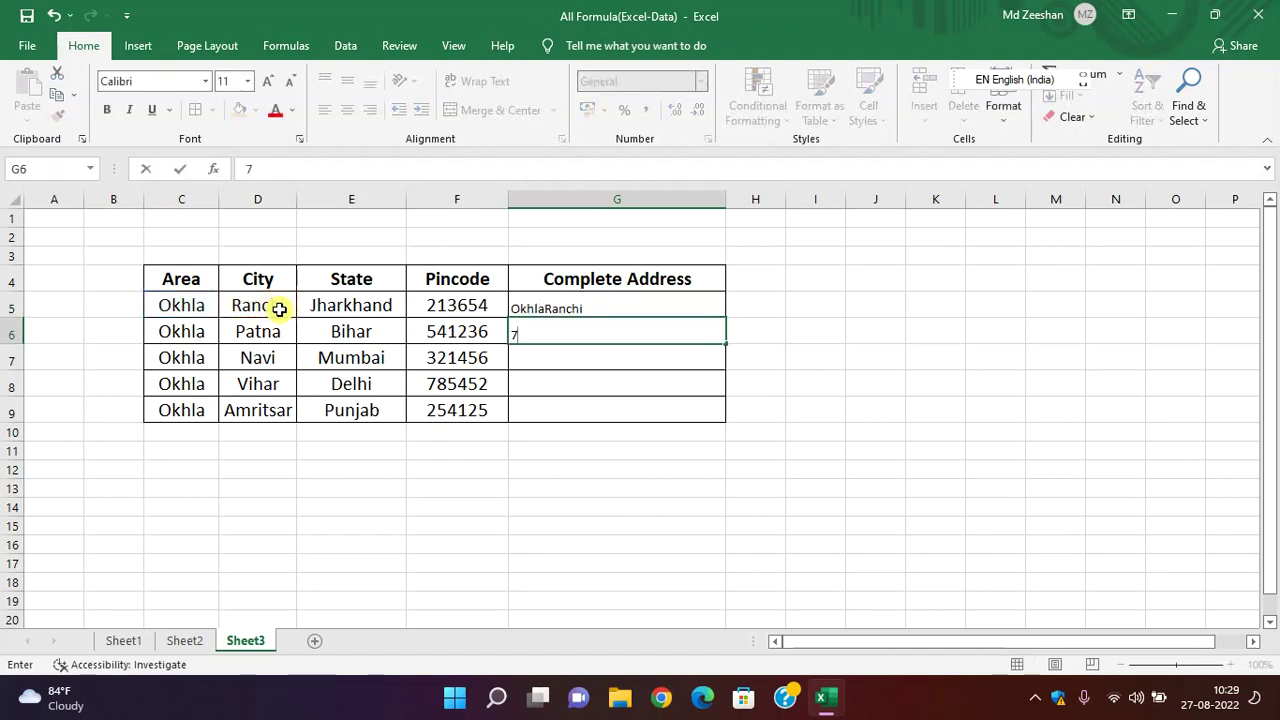
key("BackSpace")
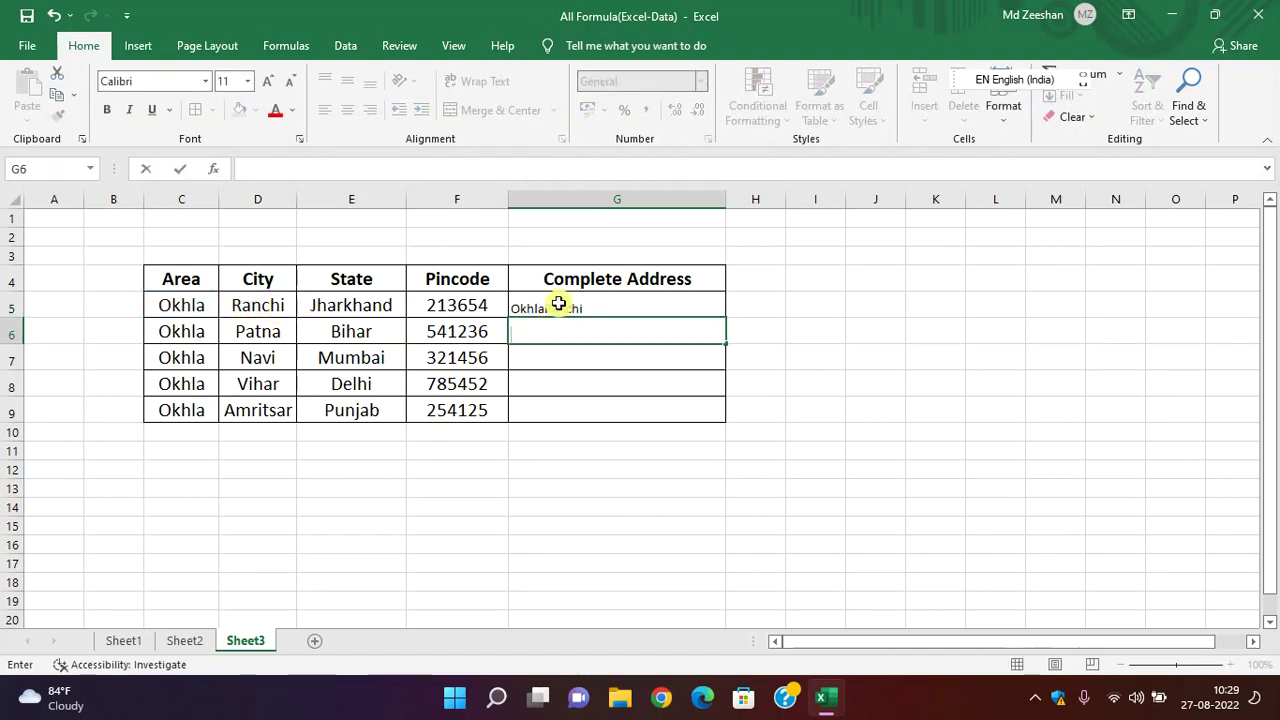
- Extend G5 to =C5&D5&E5&F5, showing OkhlaRanchiJharkhand213654
left_click(558, 304)
left_click(320, 169)
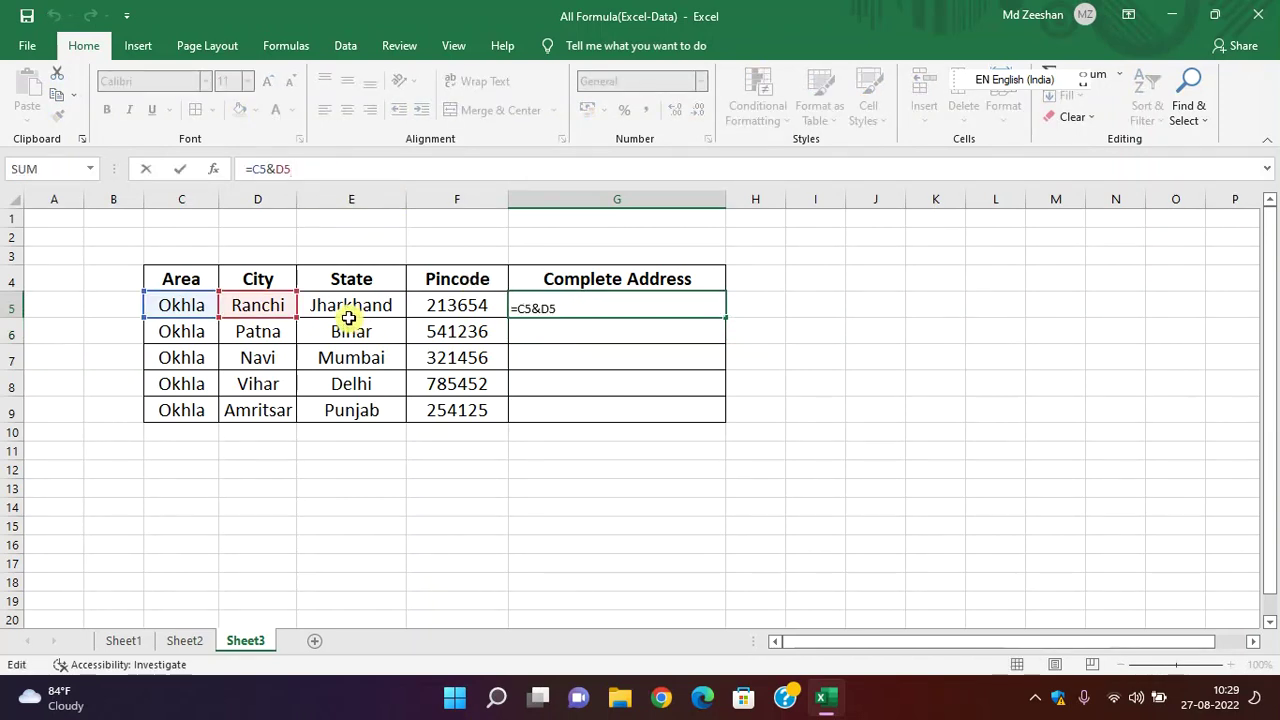
type("&")
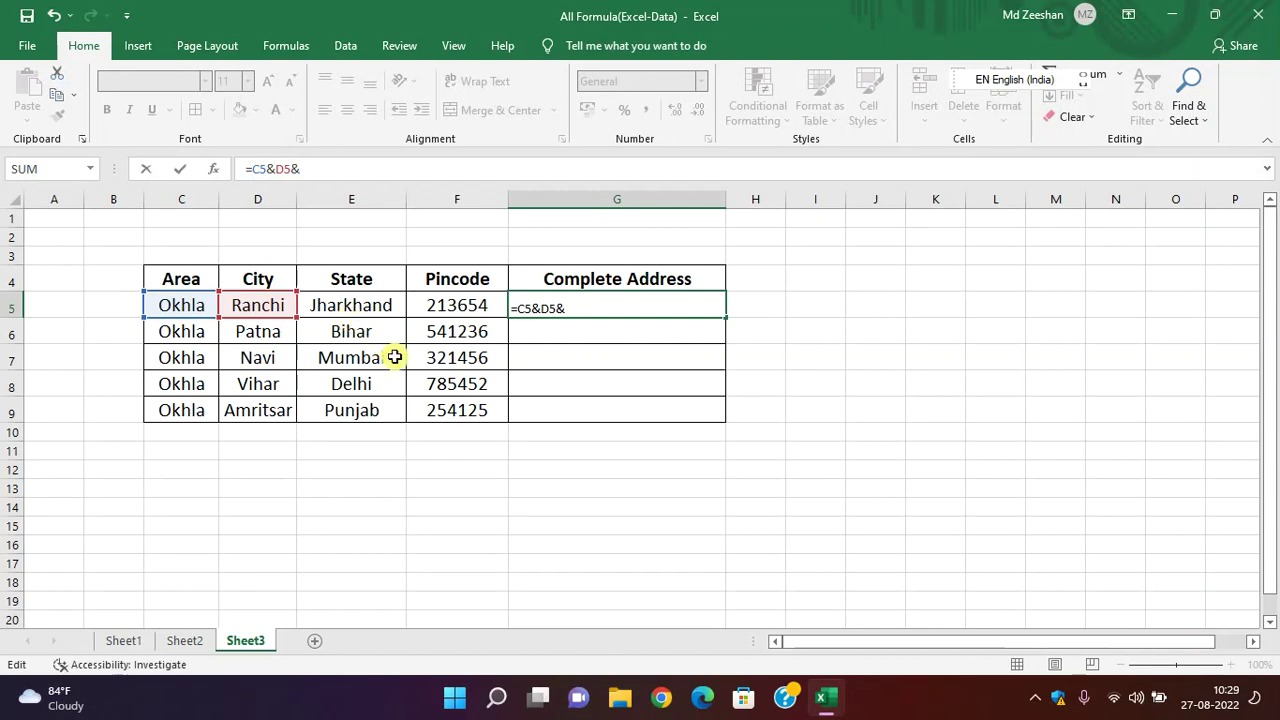
left_click(370, 305)
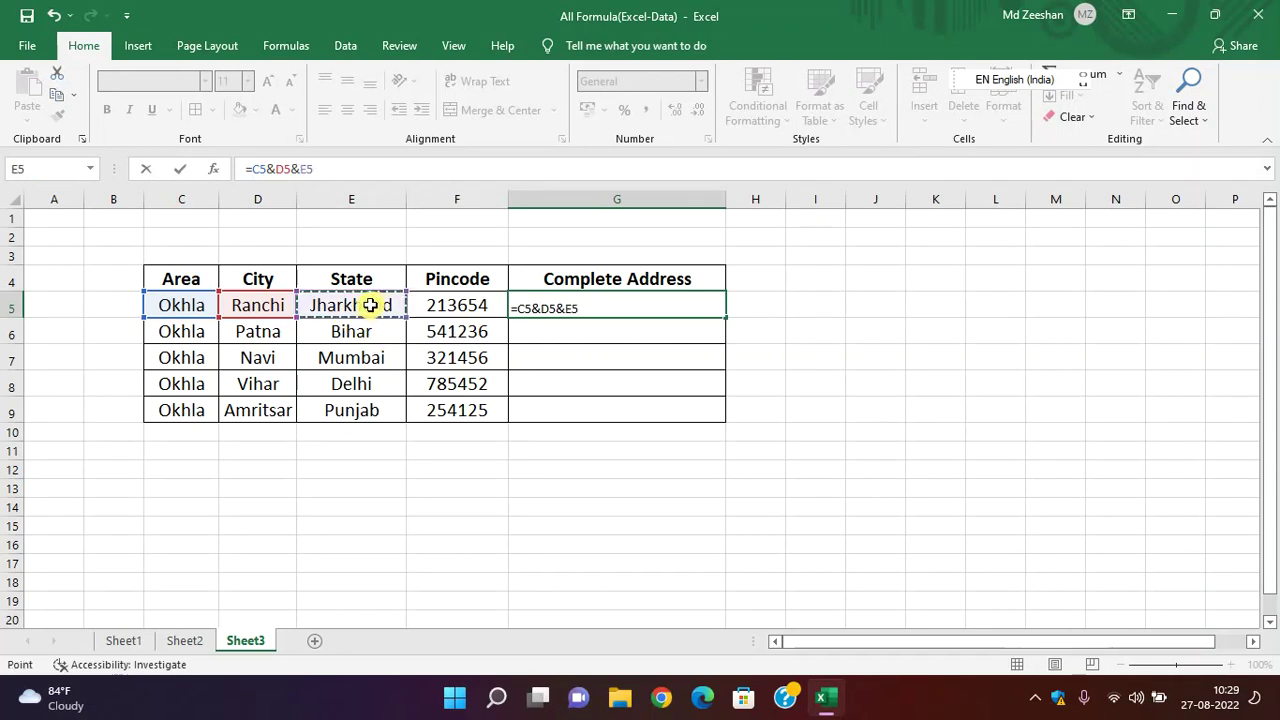
type("&")
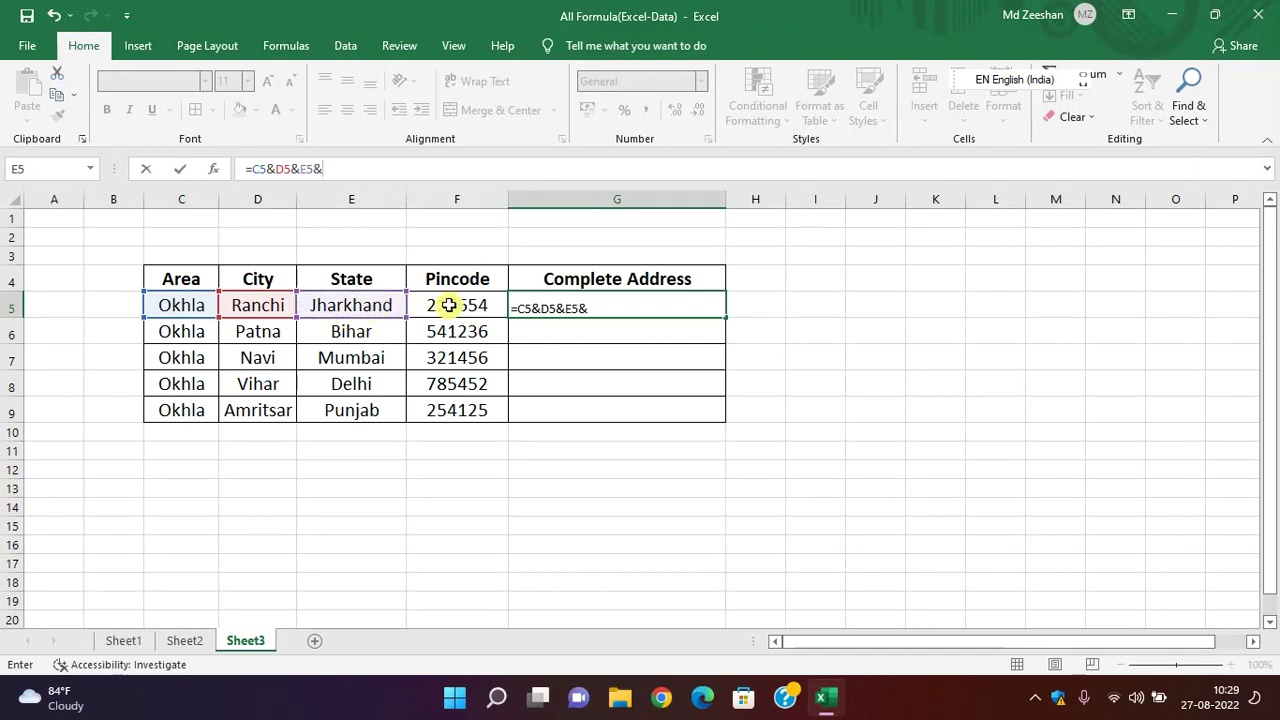
left_click(449, 305)
key("Return")
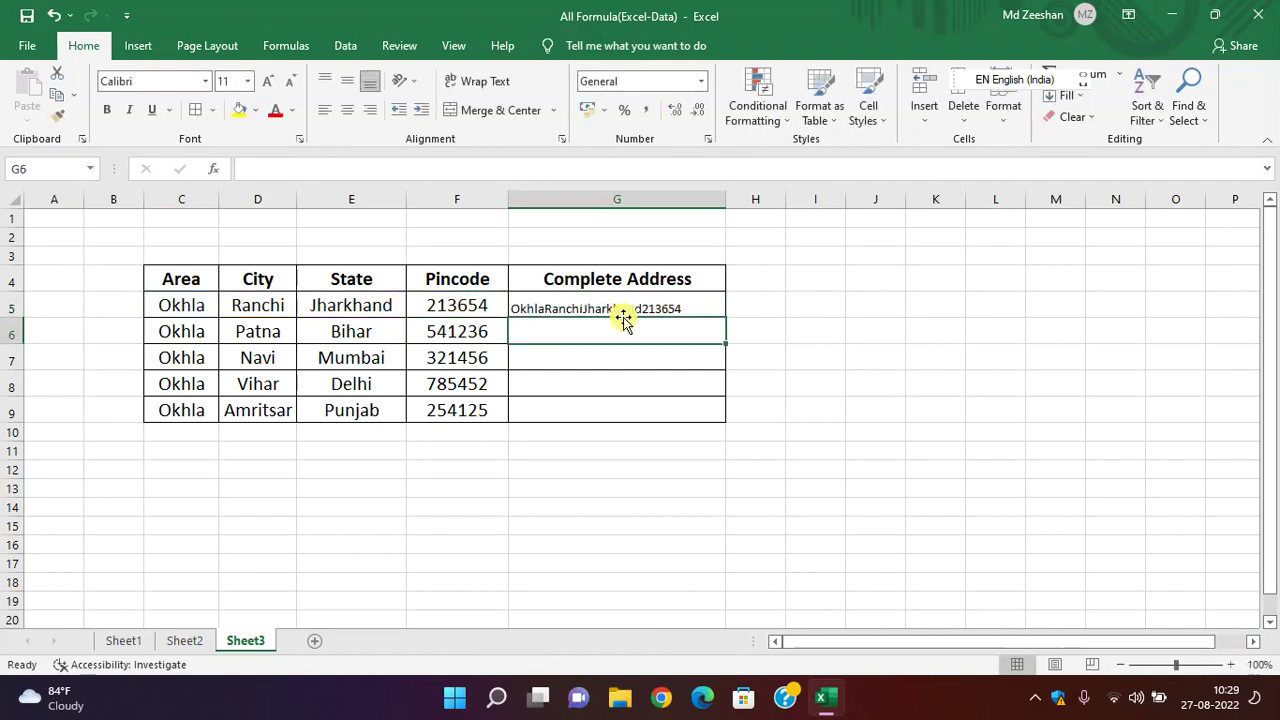
- Review G5's formula in the formula bar and cancel without changes
left_click(604, 303)
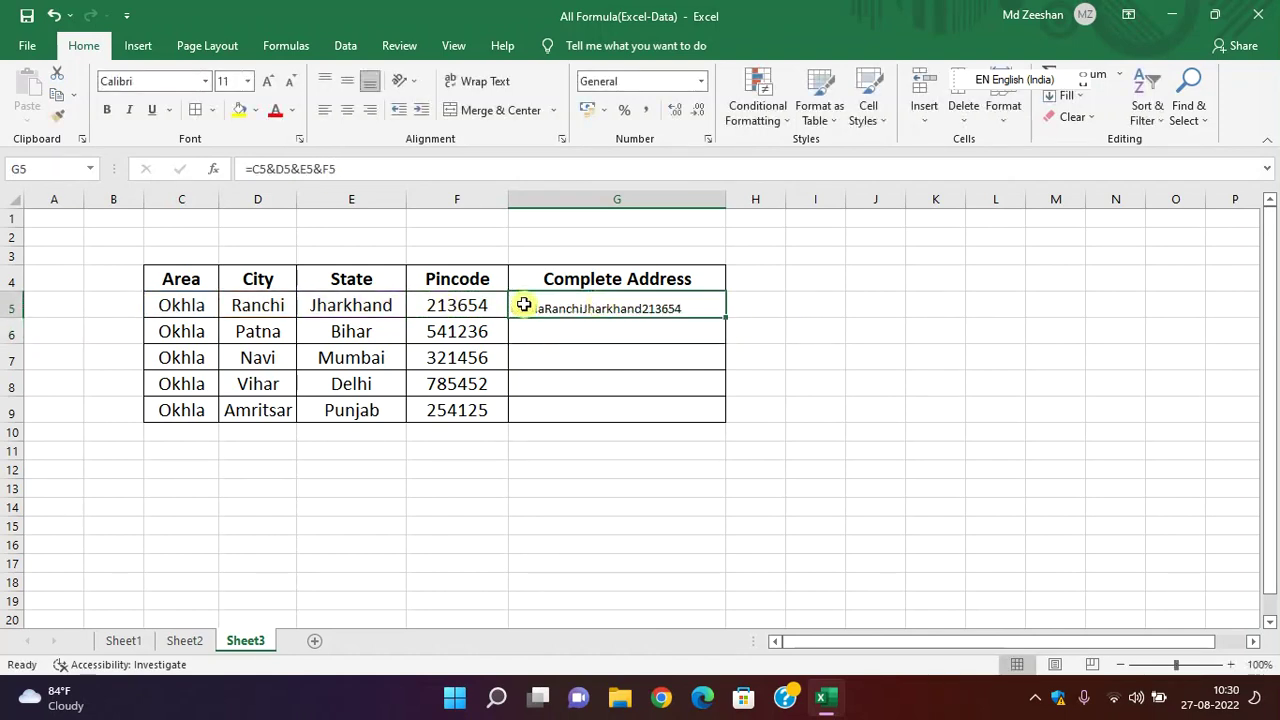
left_click(270, 169)
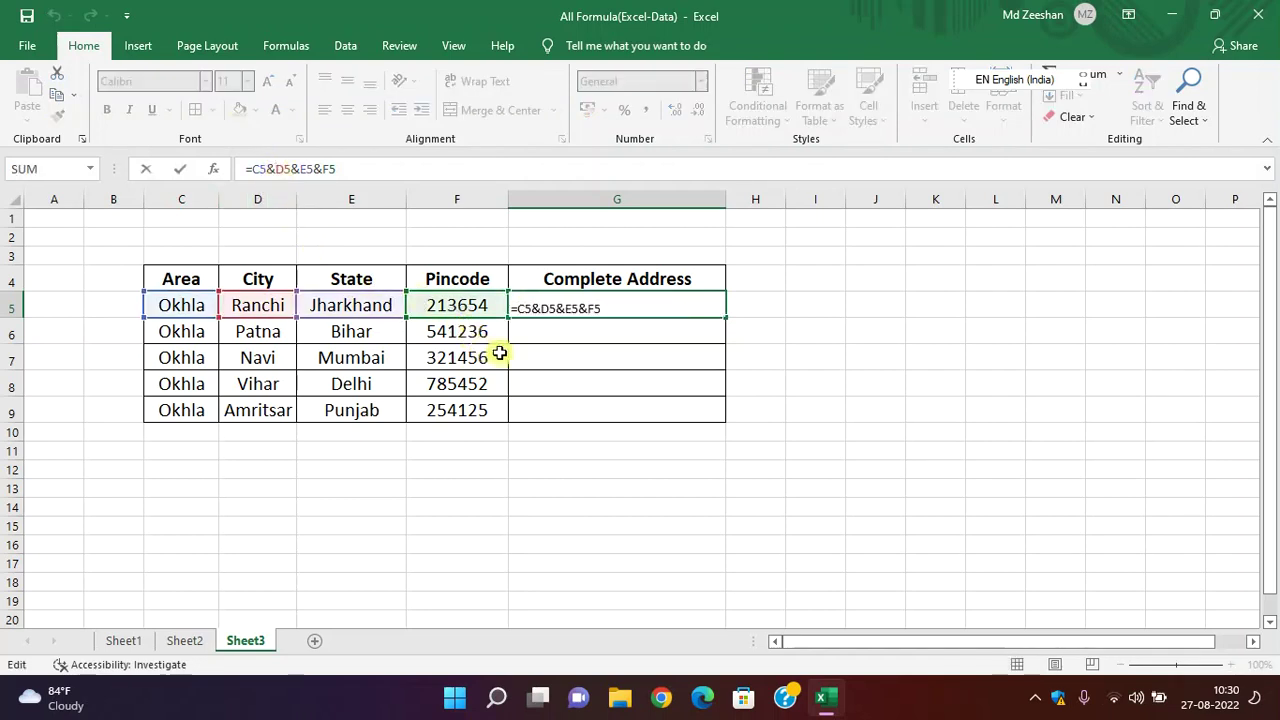
left_click(617, 380)
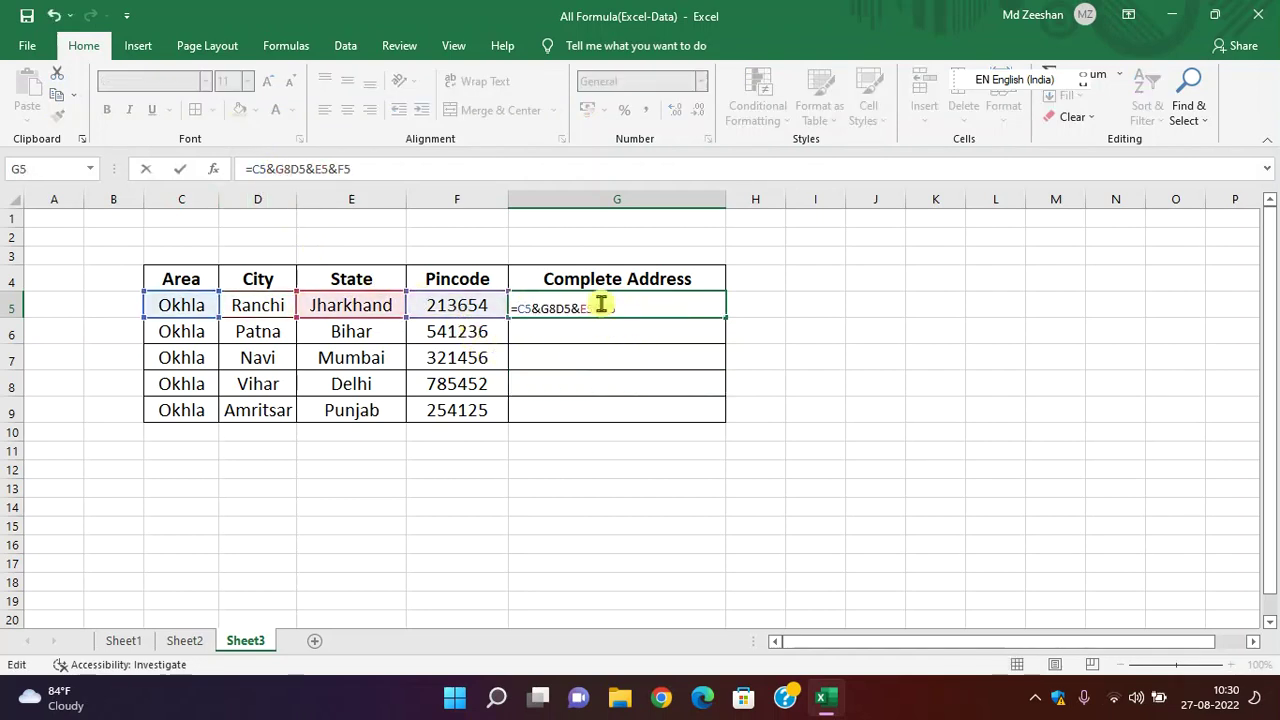
key("Escape")
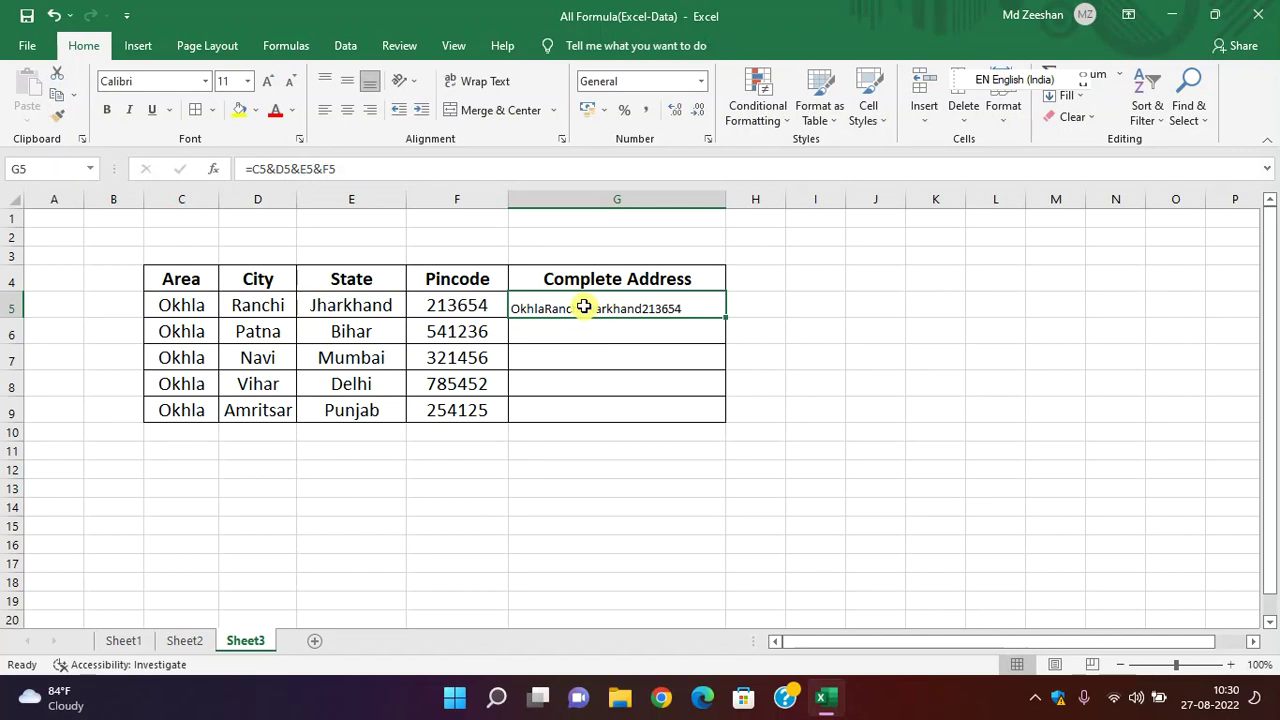
- Retype G5 as =C5&" "&D5" "&E5" "&F5, which Excel rejects with a formula error
double_click(584, 306)
type("=")
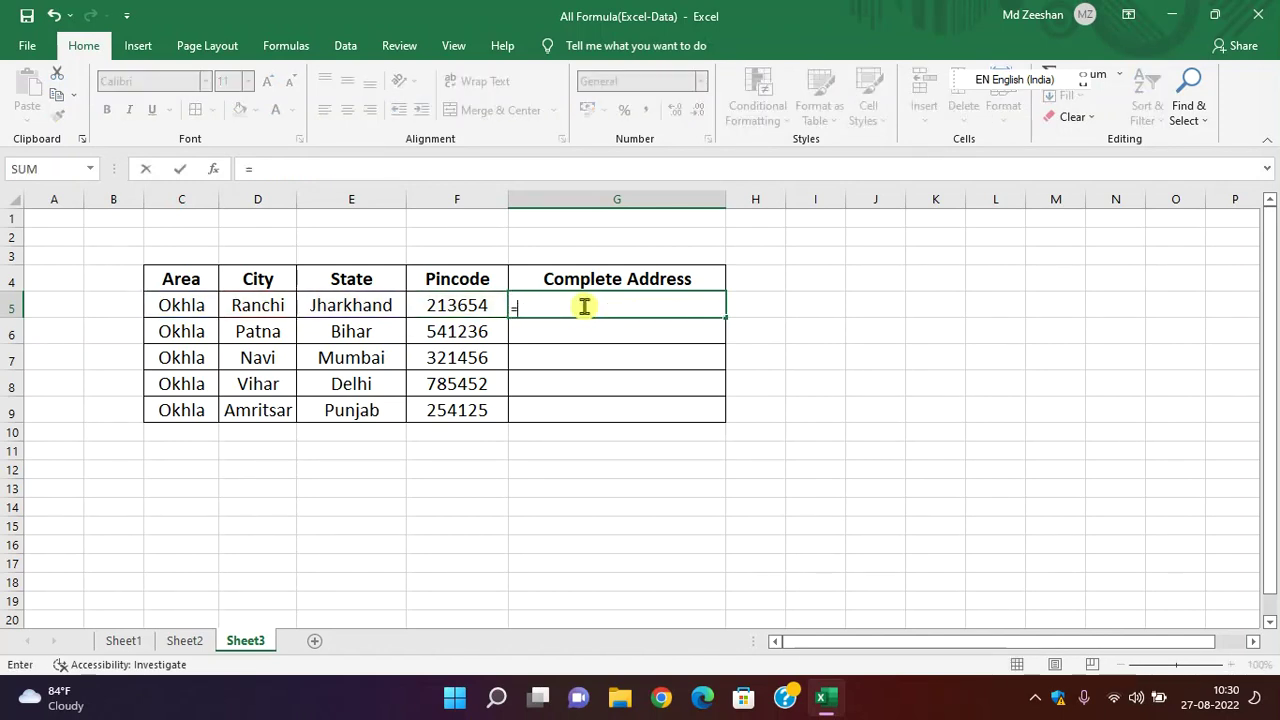
left_click(181, 307)
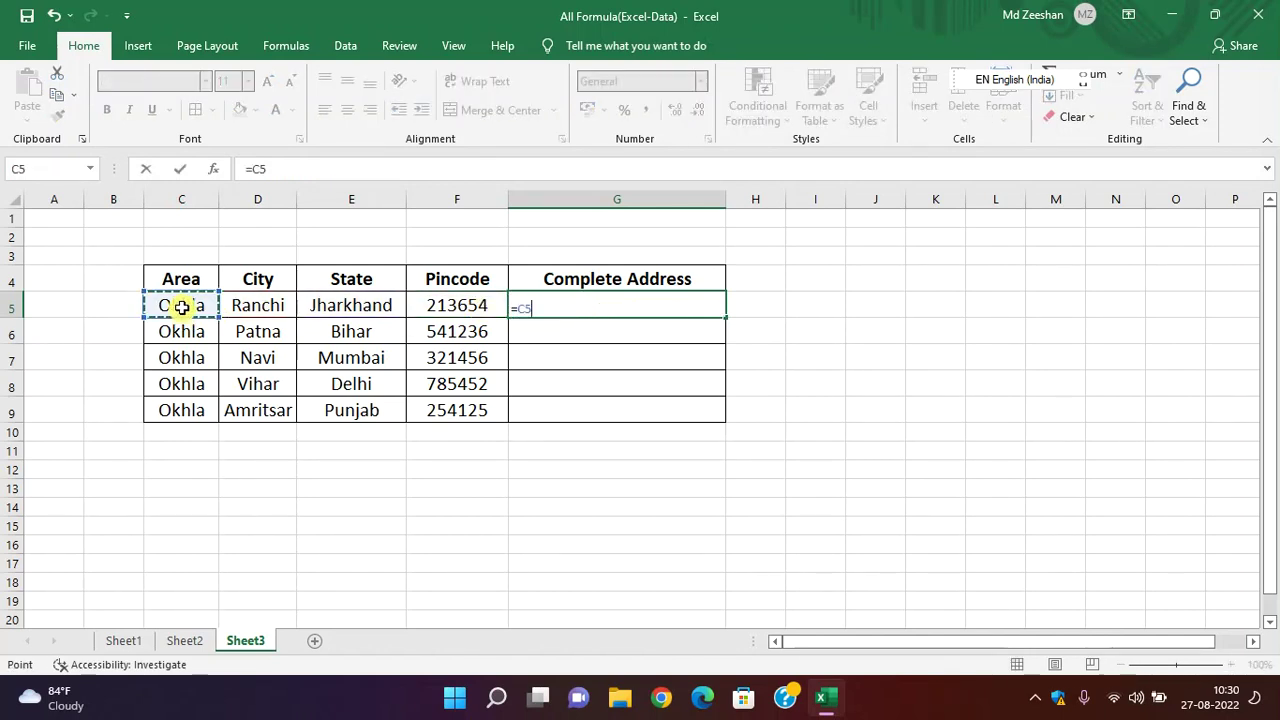
type("&\"")
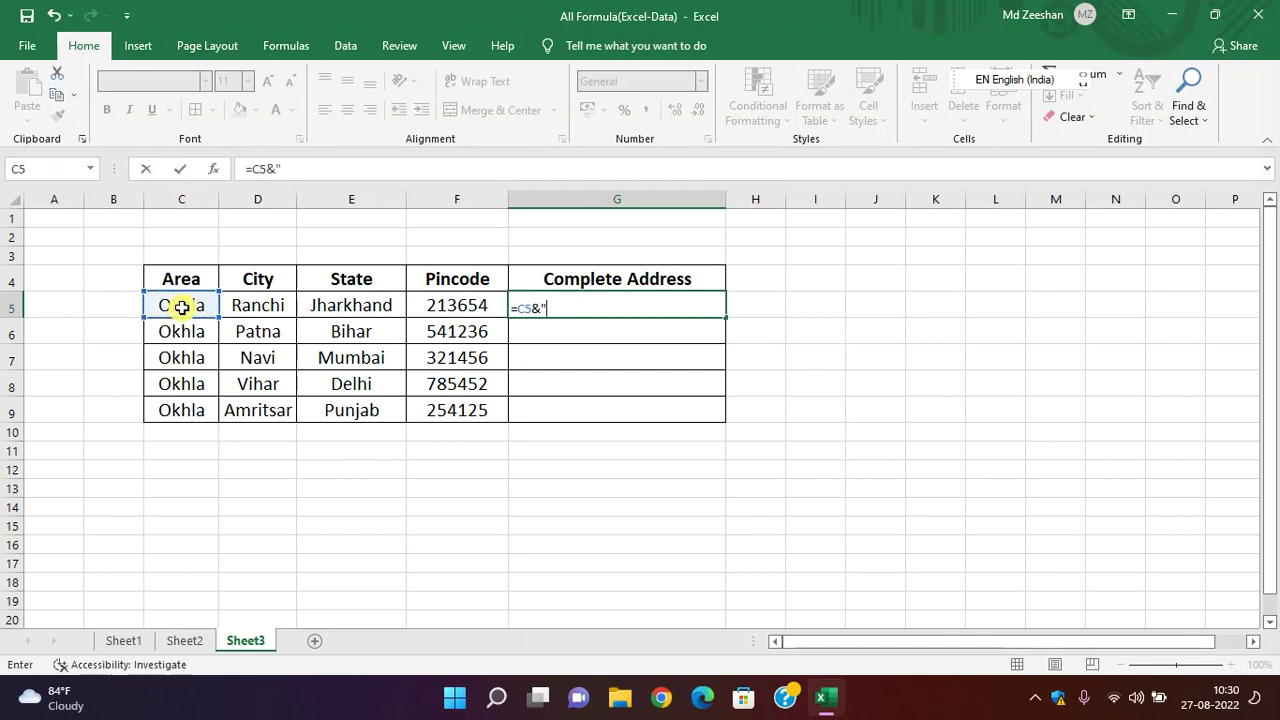
type(" \"")
type("&")
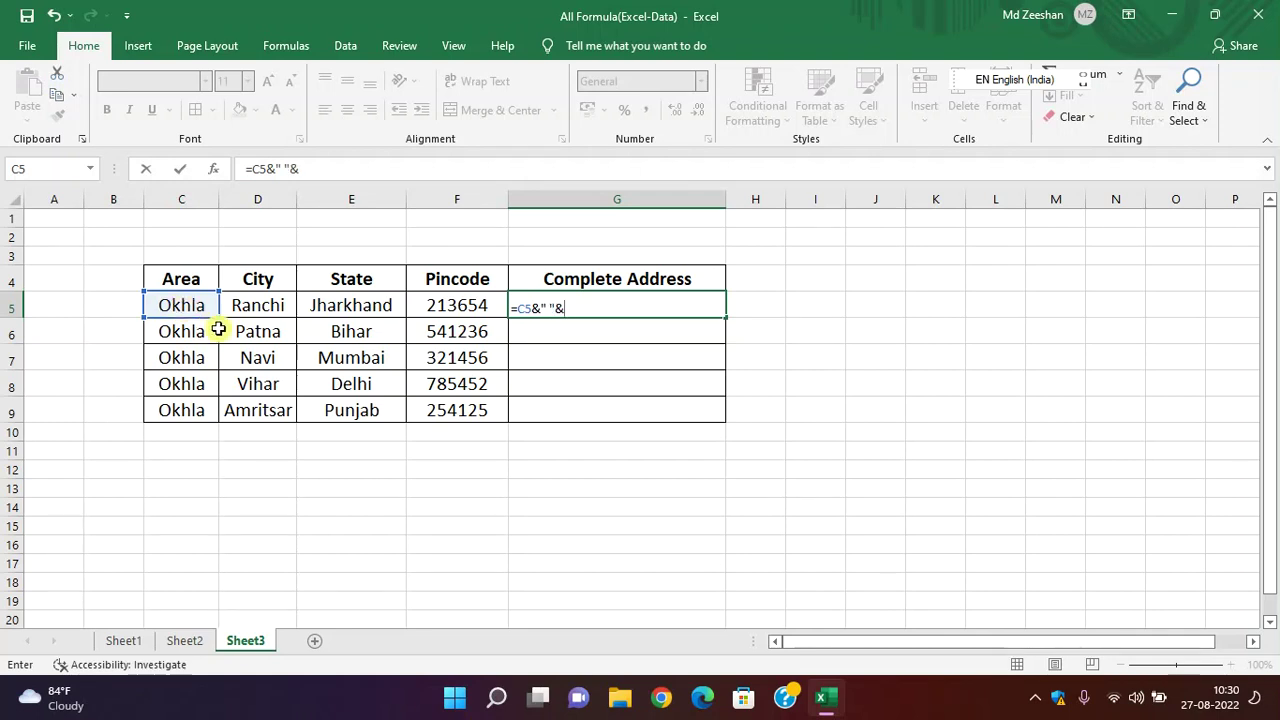
left_click(254, 307)
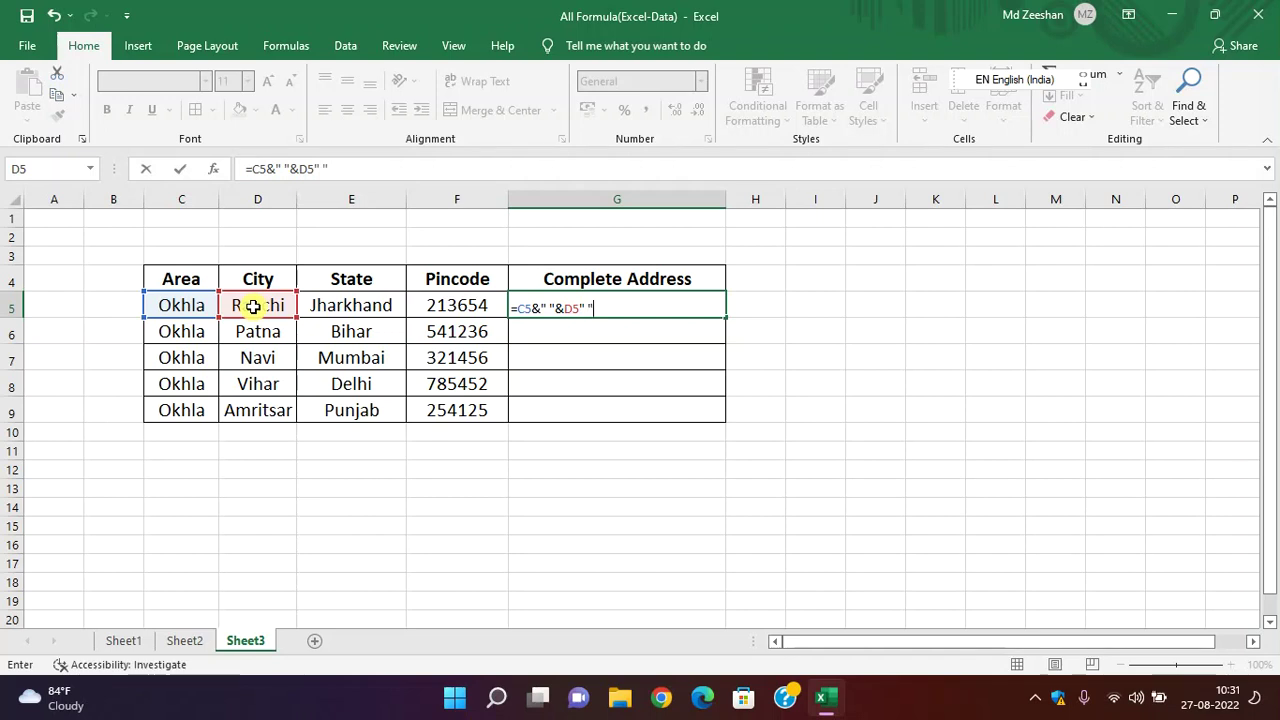
type("&")
left_click(348, 305)
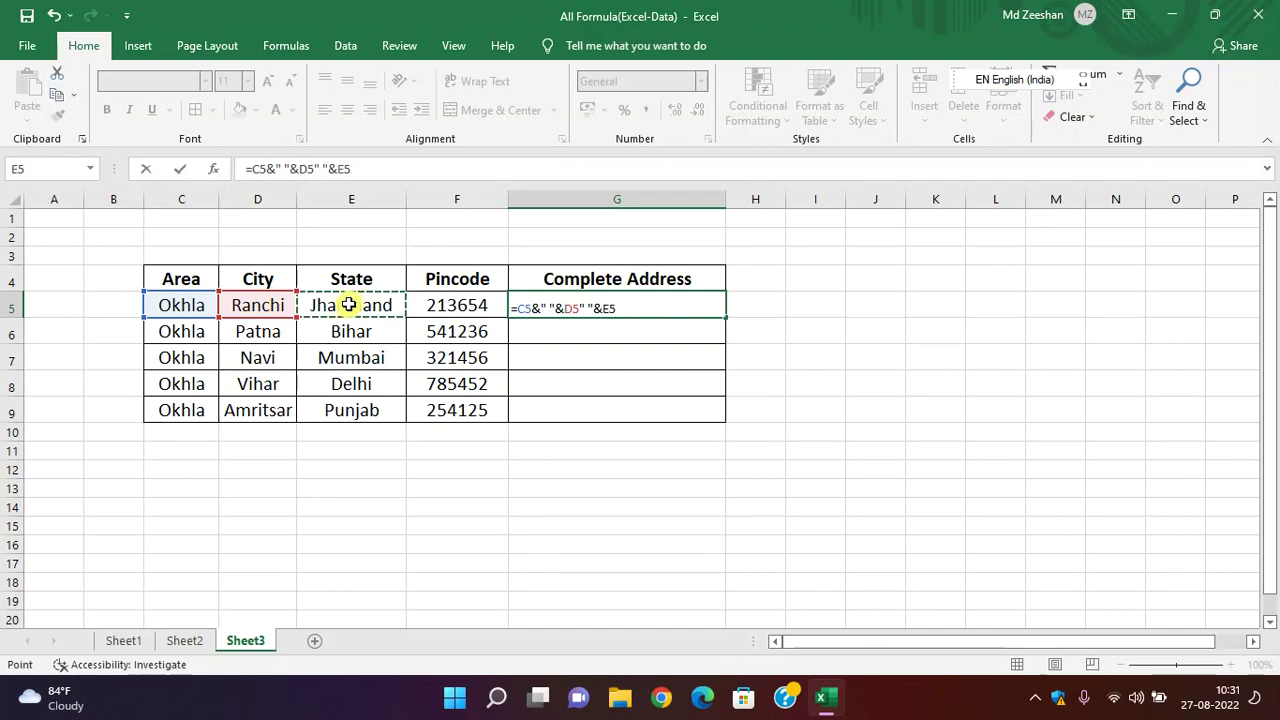
type("\"")
type("&")
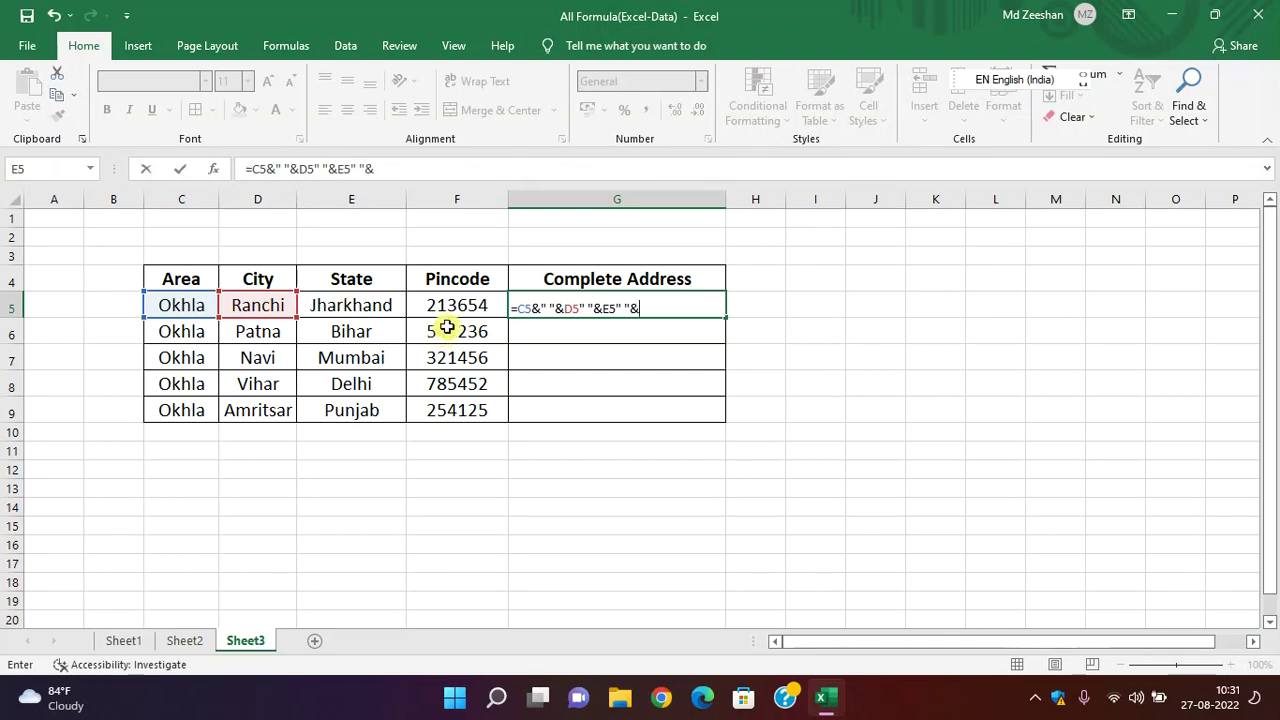
left_click(455, 305)
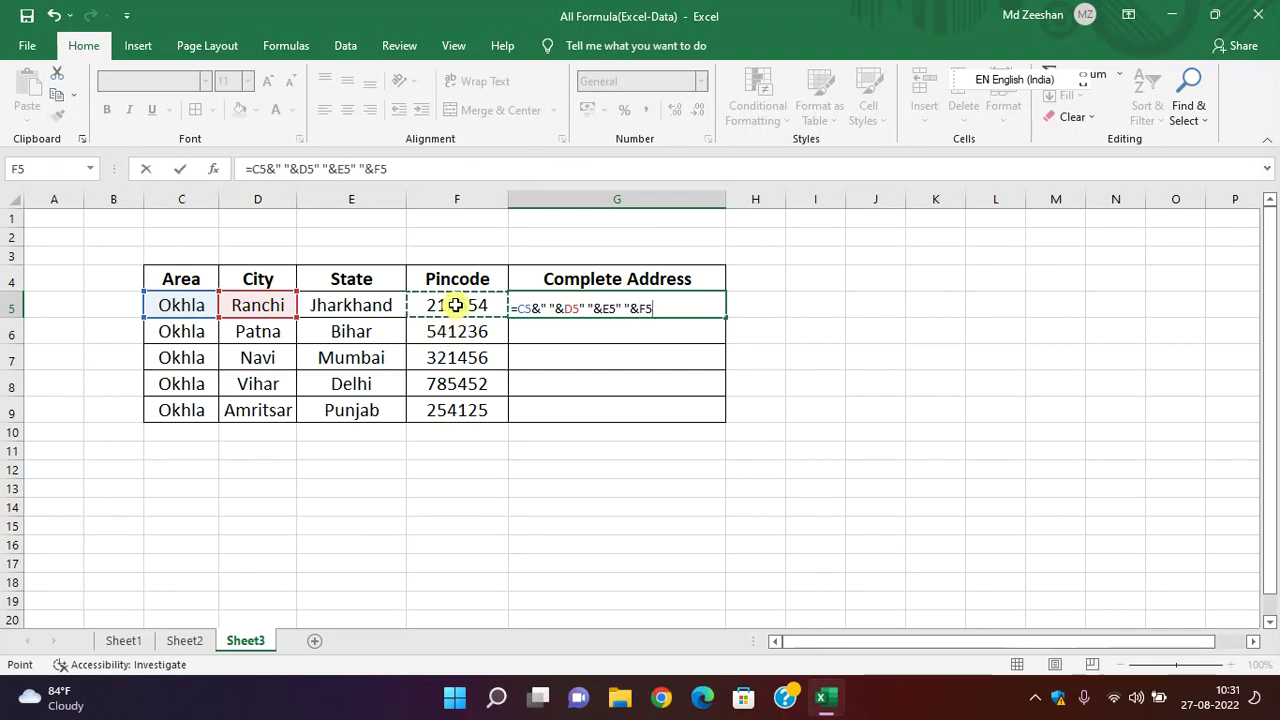
key("Return")
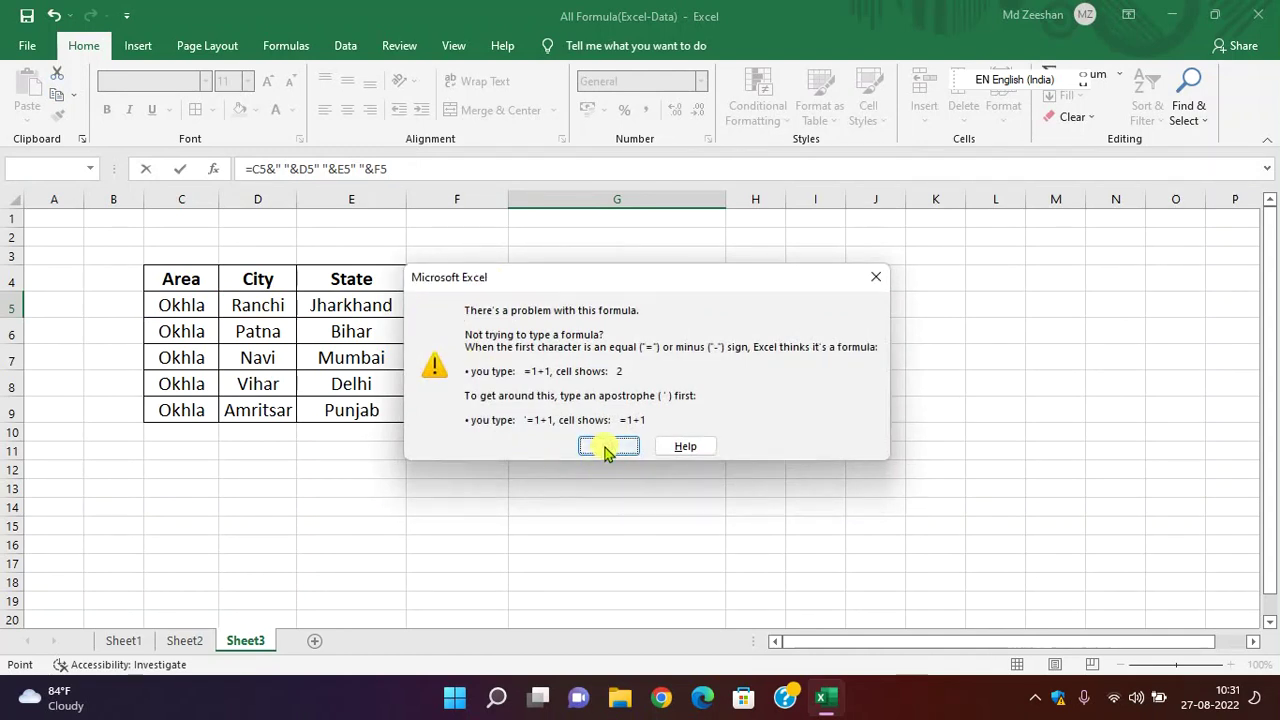
- Dismiss the error and commit =C5&" "&D5&" "&E5&" "&F5, showing Okhla Ranchi Jharkhand 213654
left_click(606, 447)
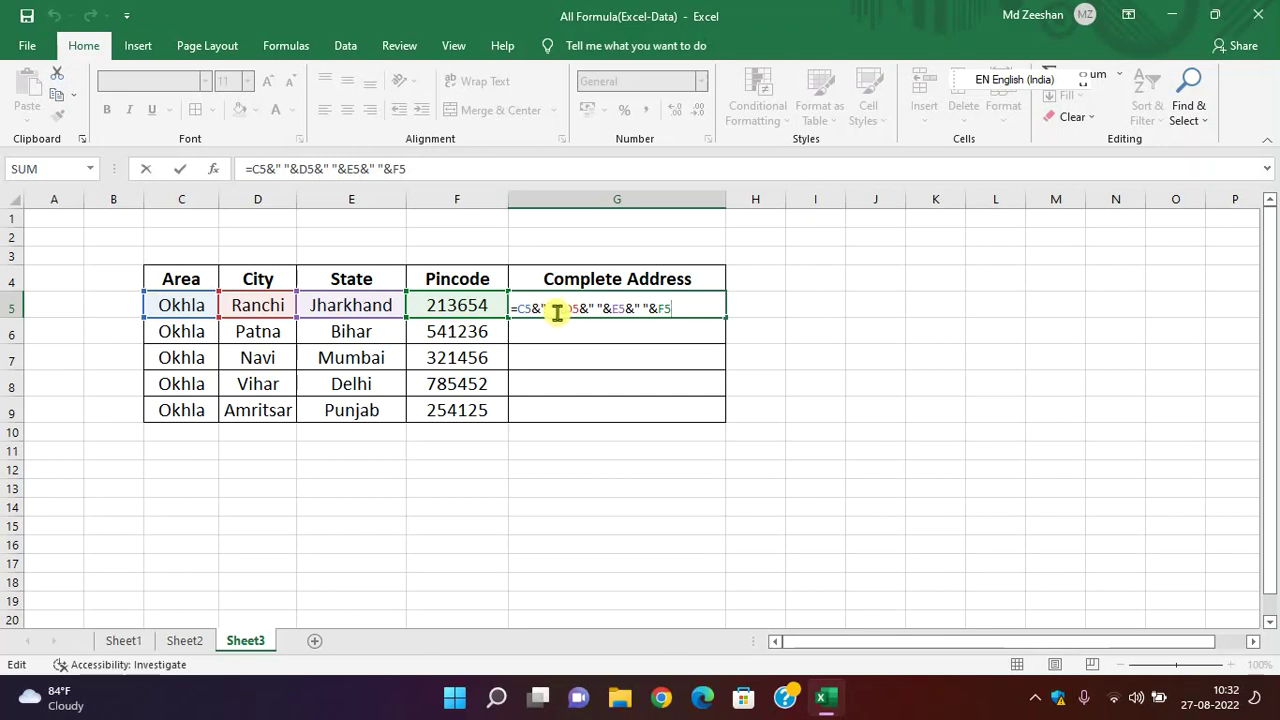
left_click(576, 315)
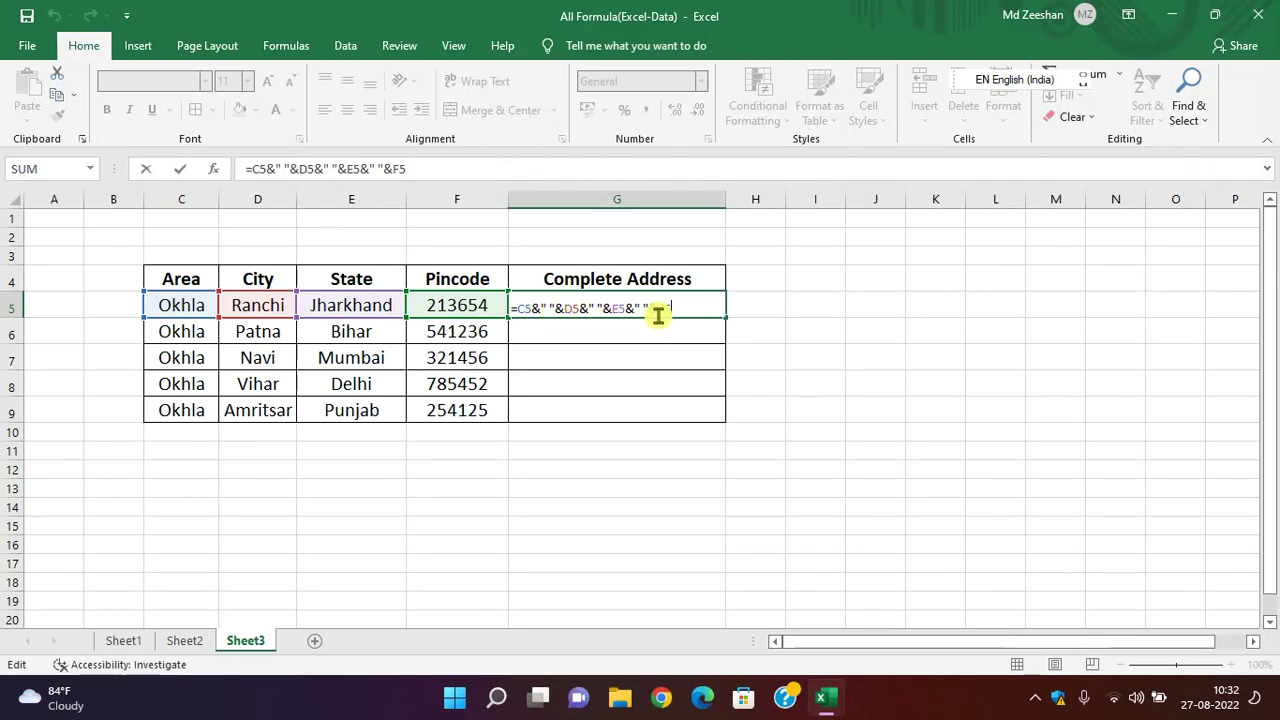
key("Return")
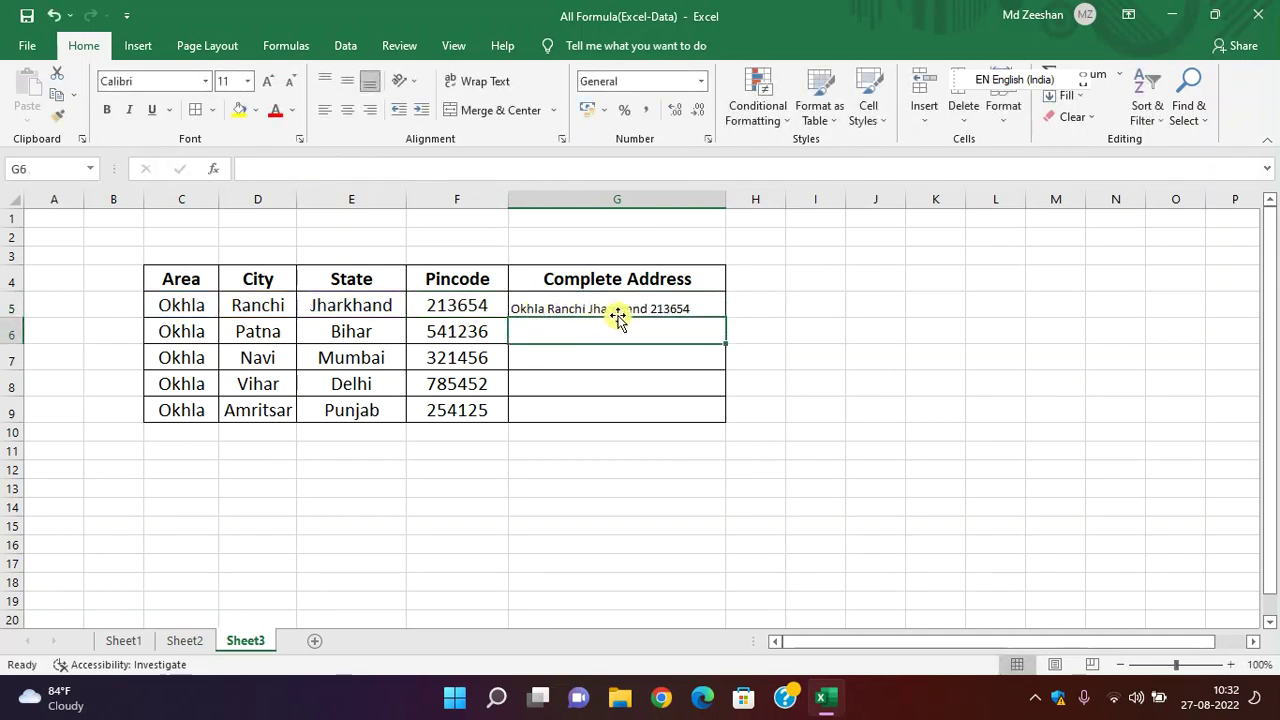
- Fill the address formula down G5:G9, ending with Okhla Amritsar Punjab 254125, then revisit Sheet3
left_click(650, 311)
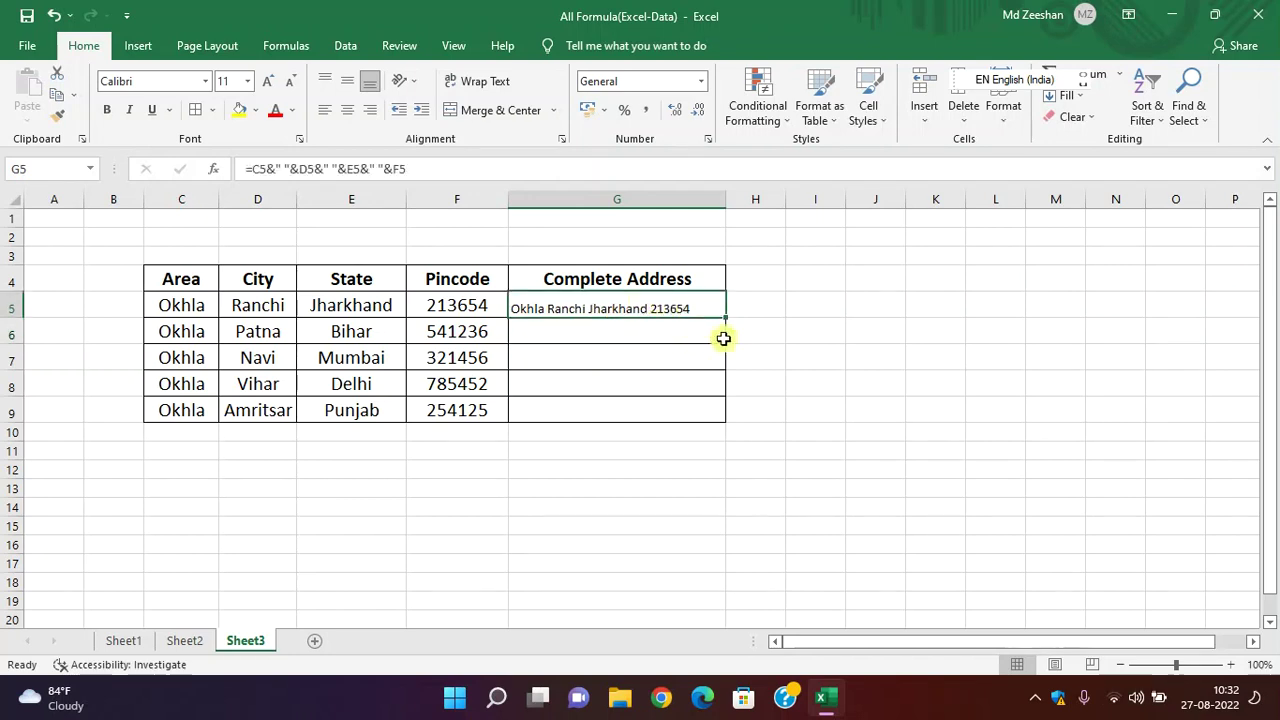
left_click_drag(726, 318, 717, 413)
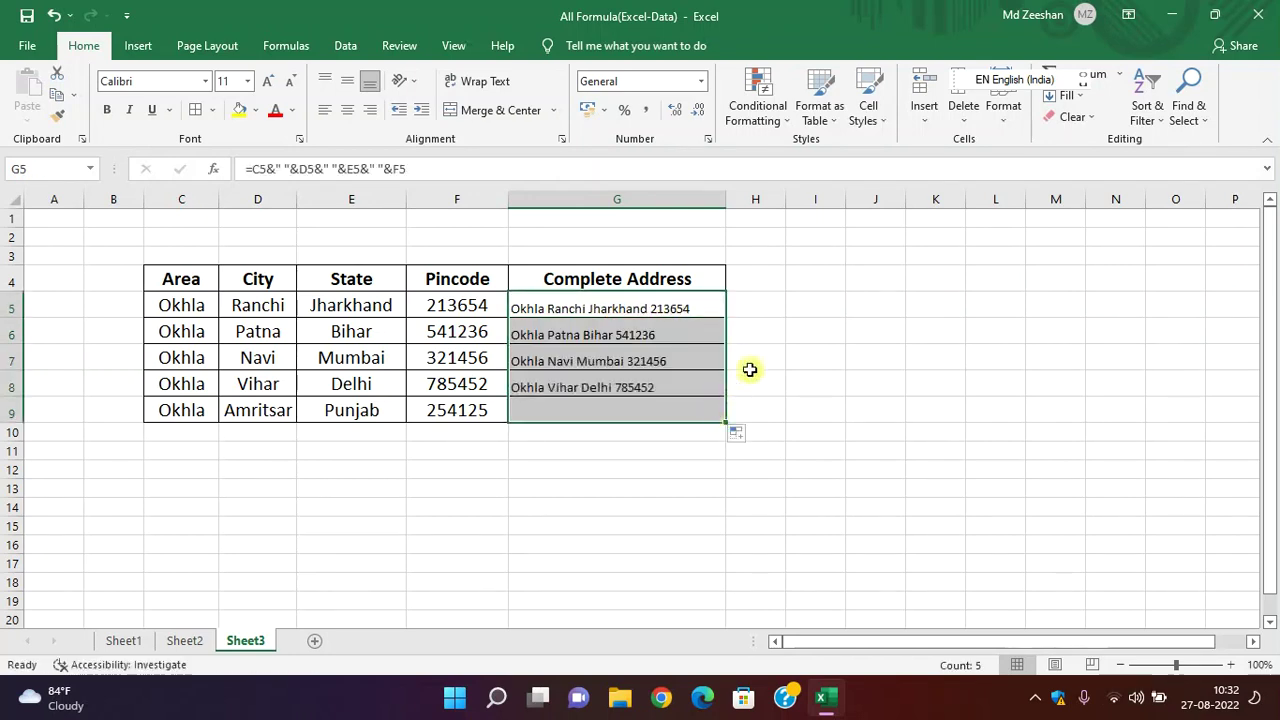
left_click(763, 356)
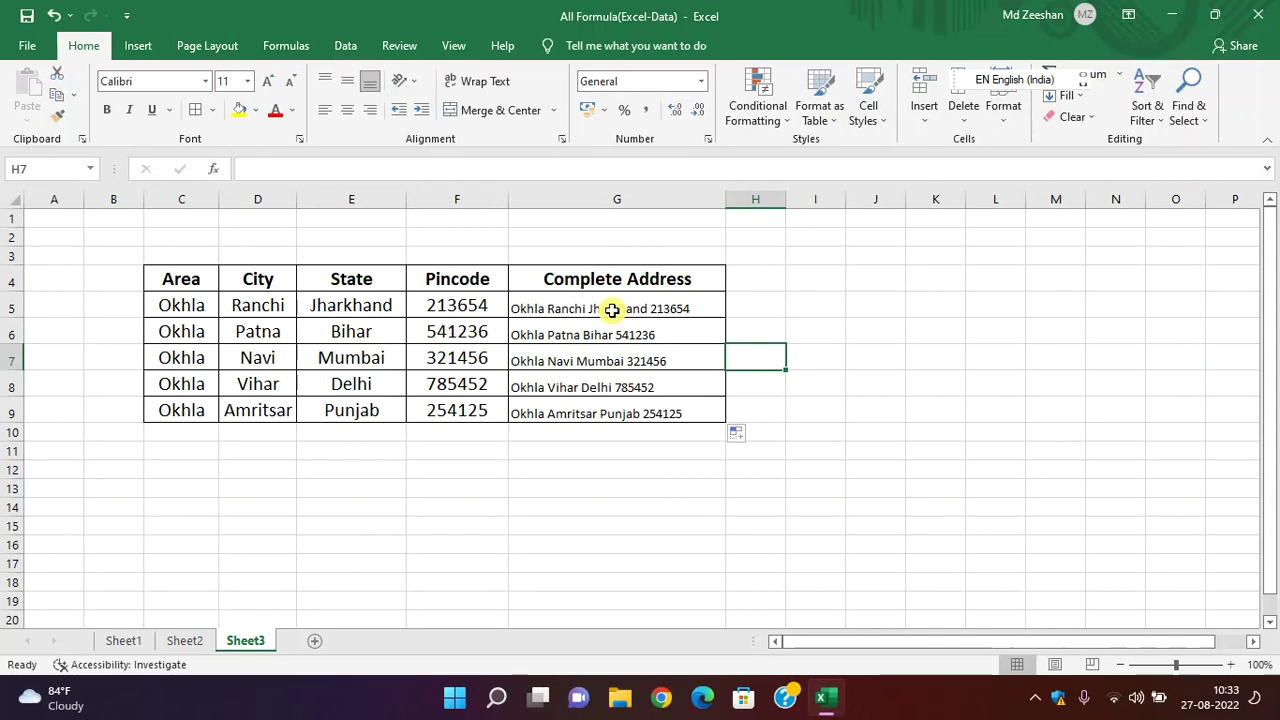
left_click(184, 640)
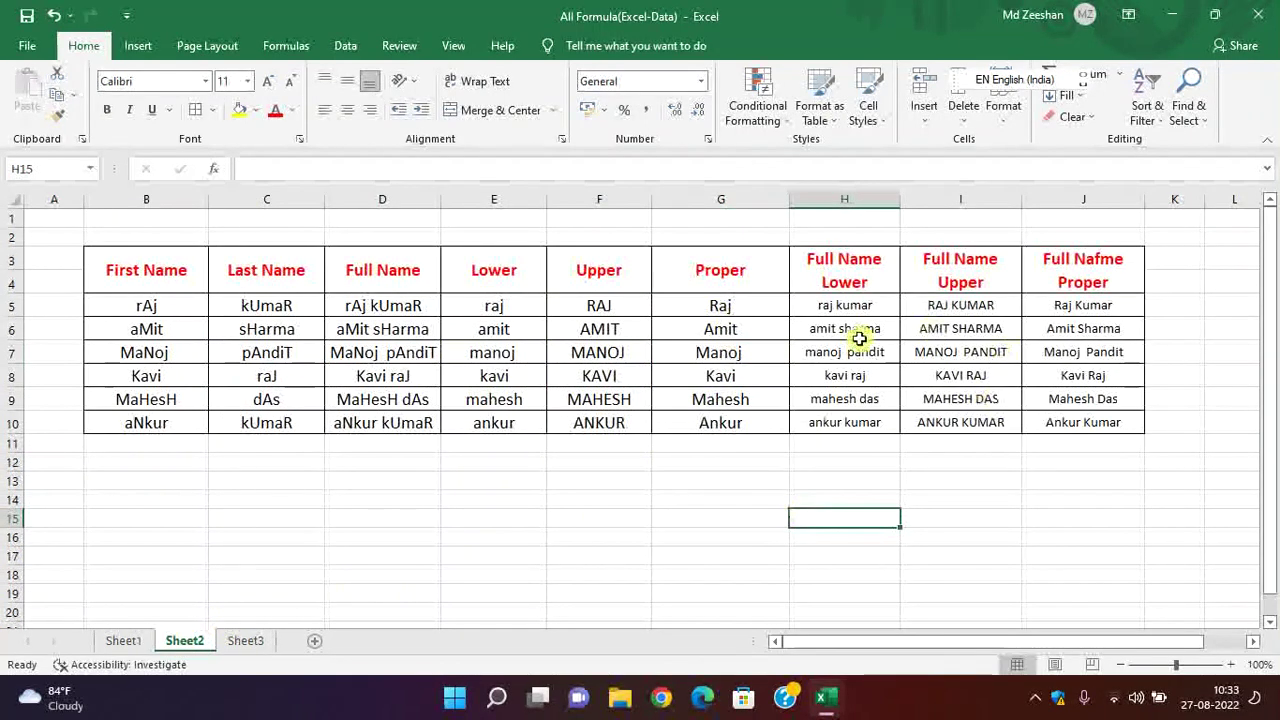
left_click(245, 640)
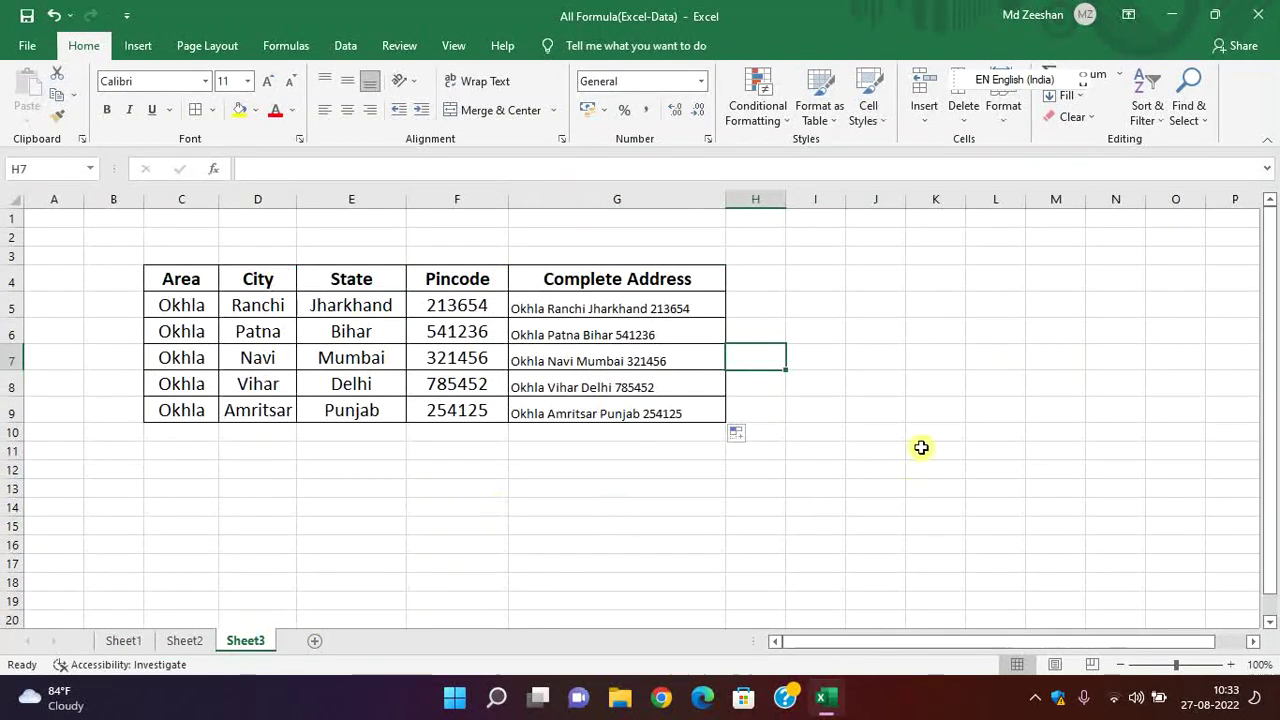
- Enter 45, 56, 85 and 56 in J4:J7
left_click(872, 284)
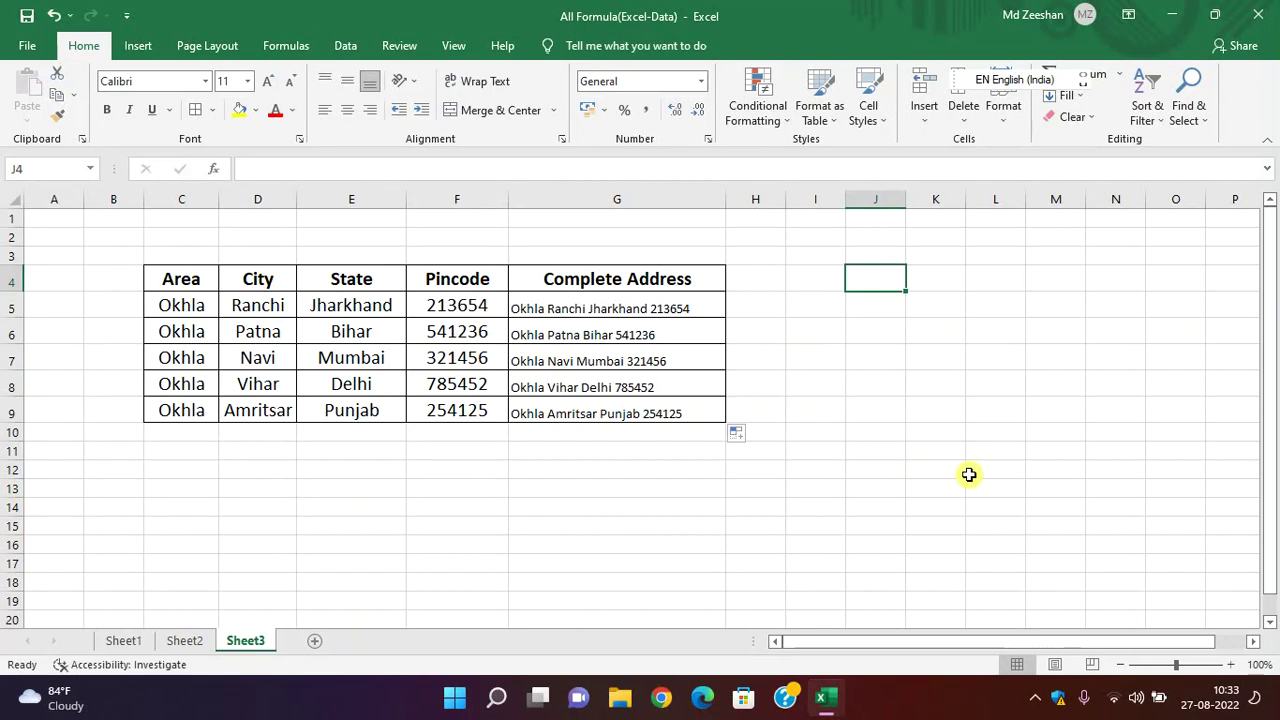
type("45")
key("Return")
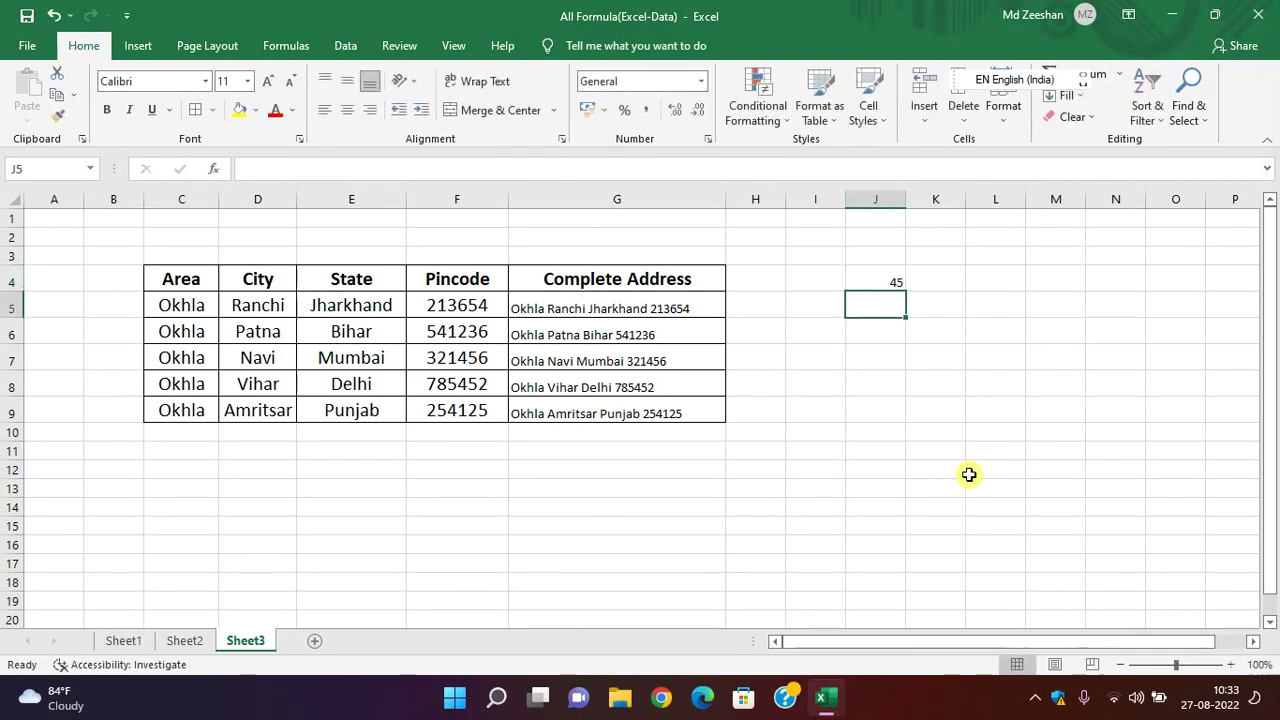
type("56")
key("Return")
type("85")
key("Return")
type("56")
key("Return")
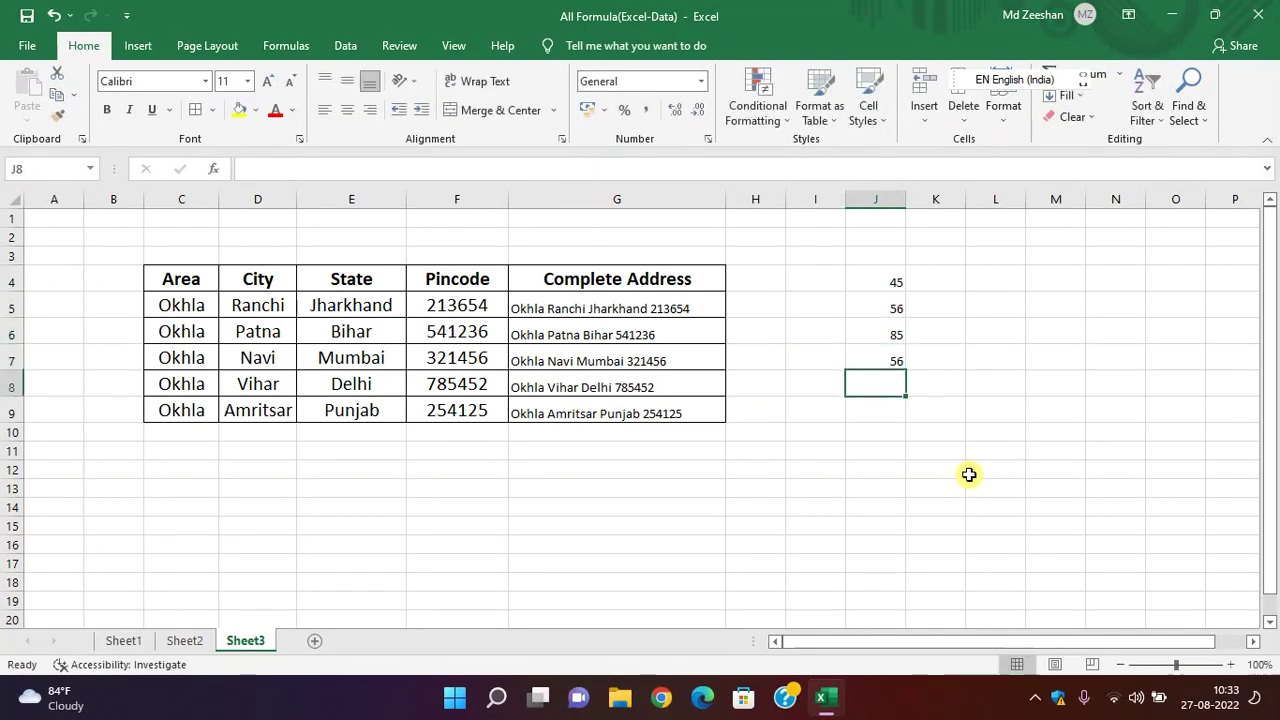
- AutoSum J4:J7 into J8 as 242 and make the total bold
left_click_drag(866, 286, 883, 376)
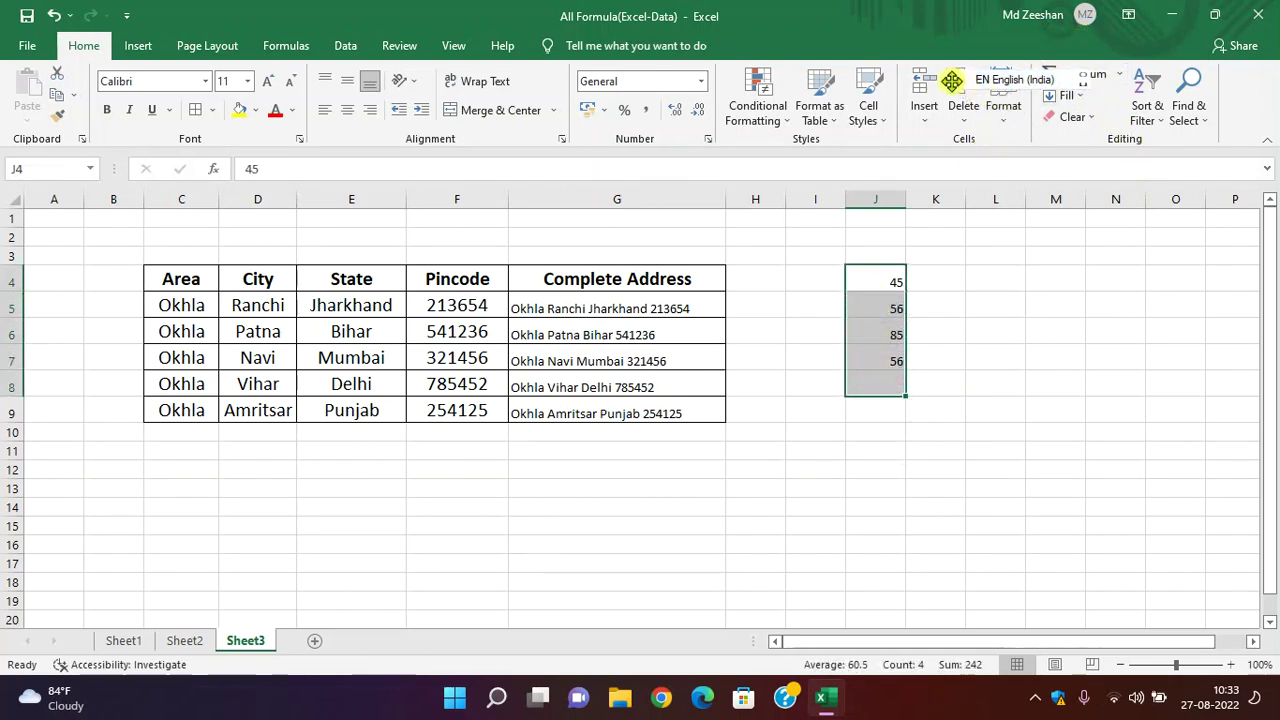
left_click_drag(954, 80, 869, 35)
left_click(1062, 74)
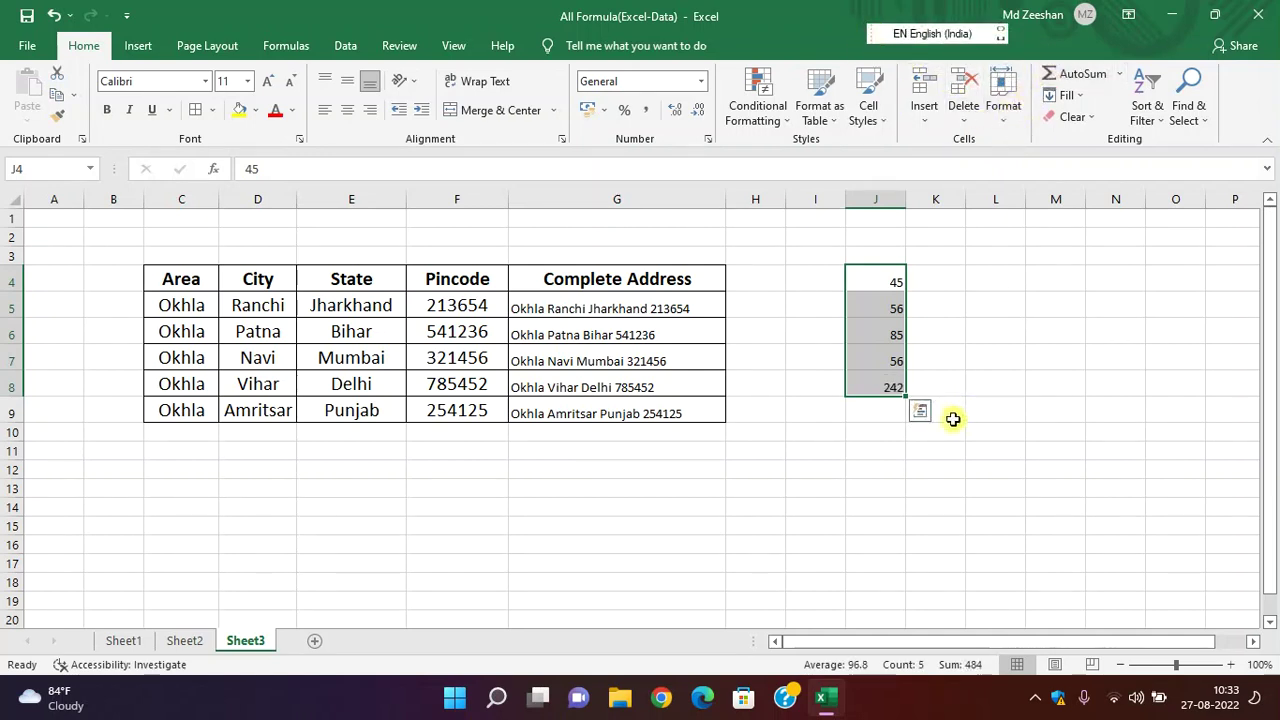
left_click(908, 404)
left_click(889, 385)
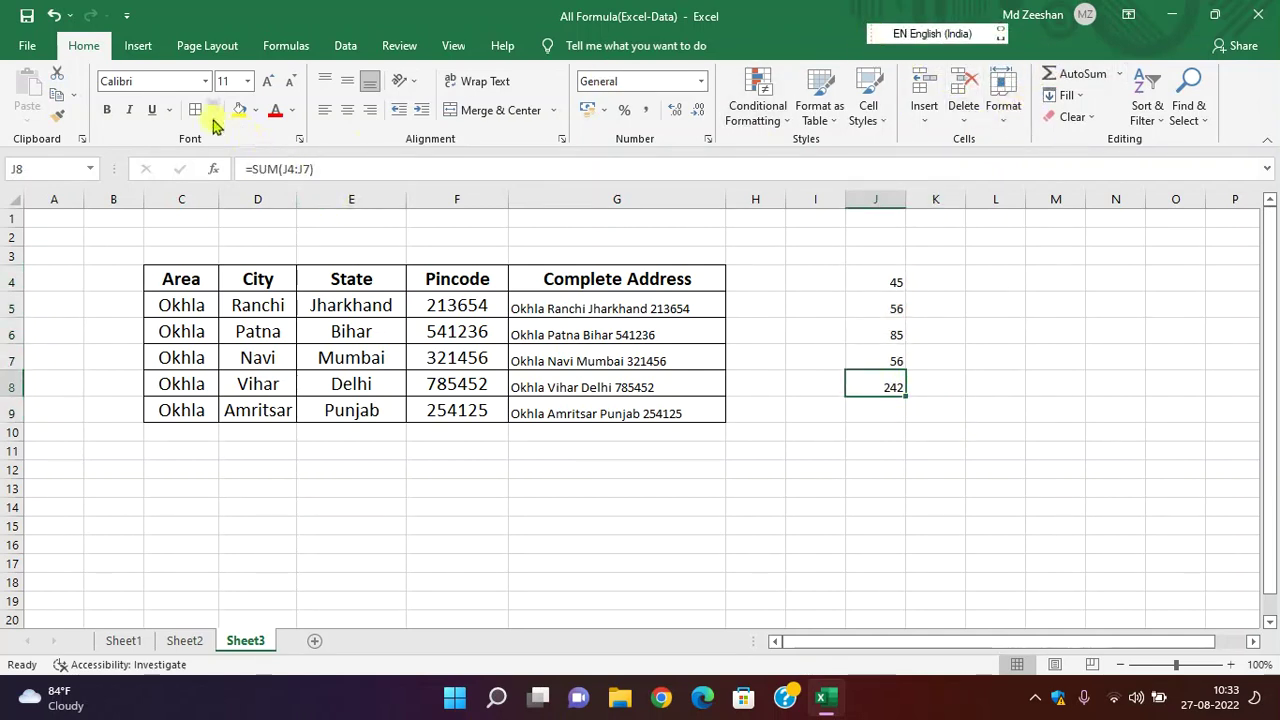
left_click(110, 112)
left_click(930, 451)
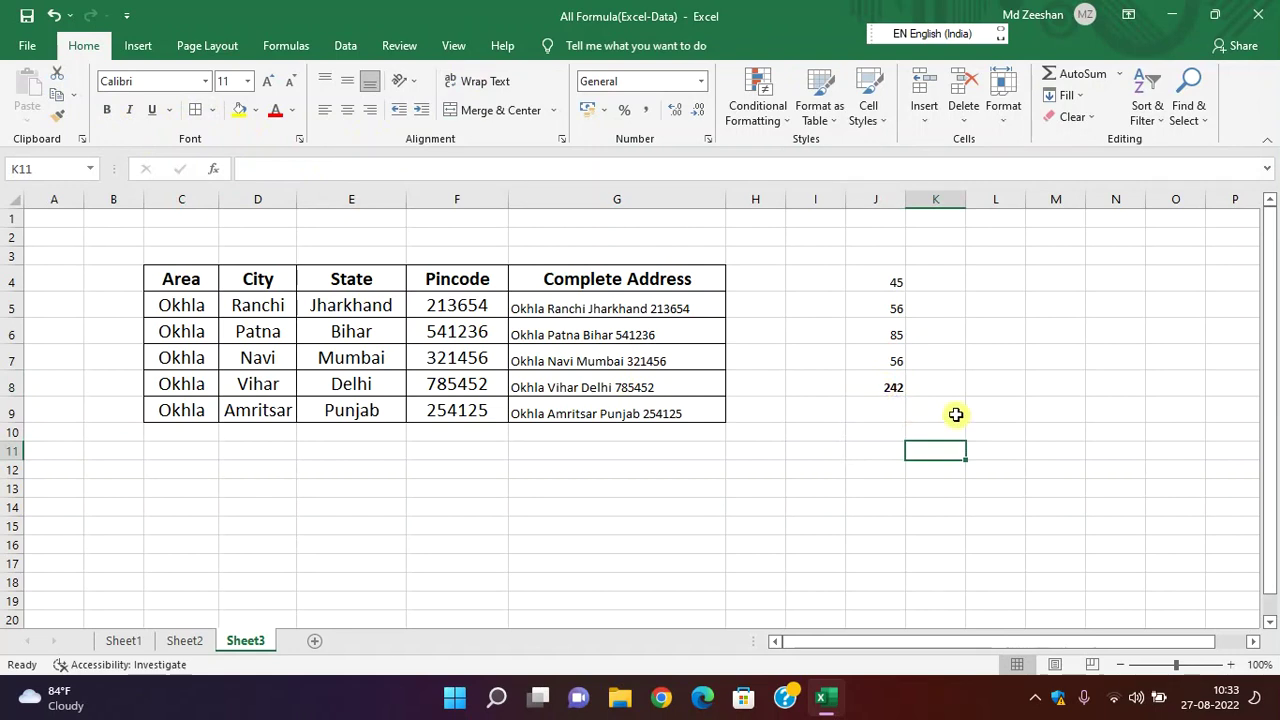
double_click(872, 389)
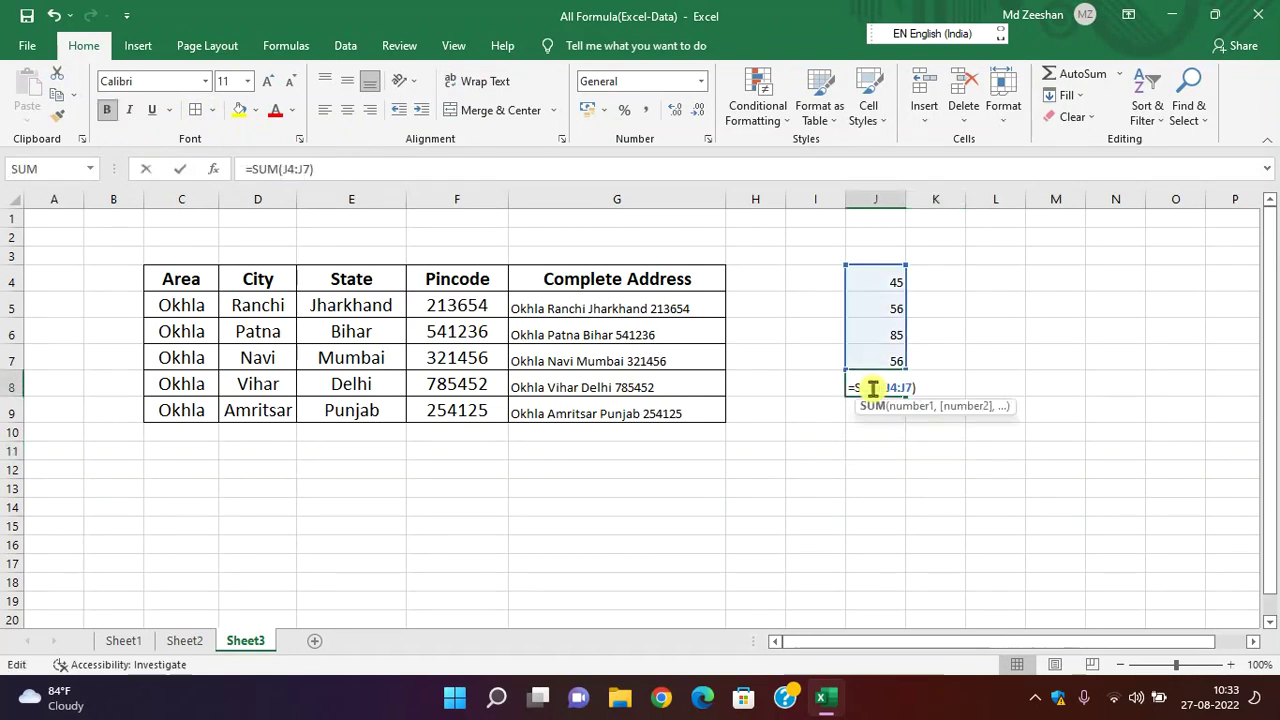
left_click(957, 462)
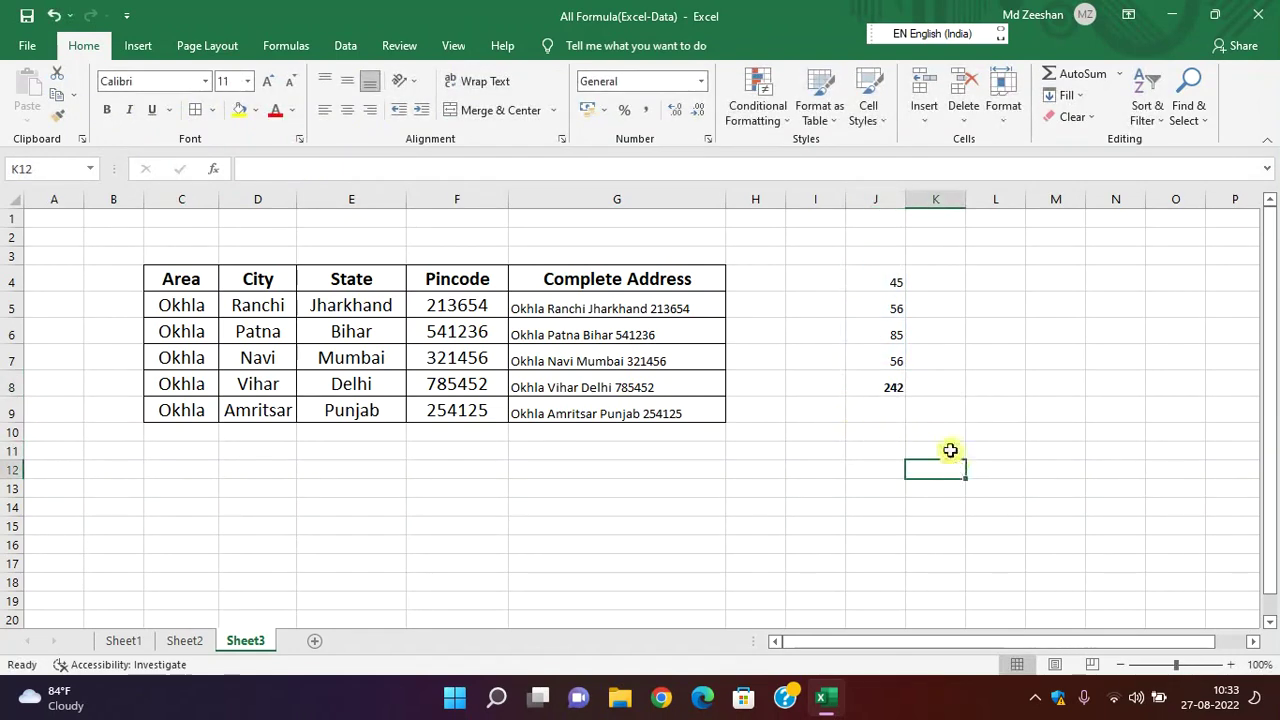
- Replace J8's total with ="Rs"=SUM(J4:J7), which returns FALSE
left_click(884, 387)
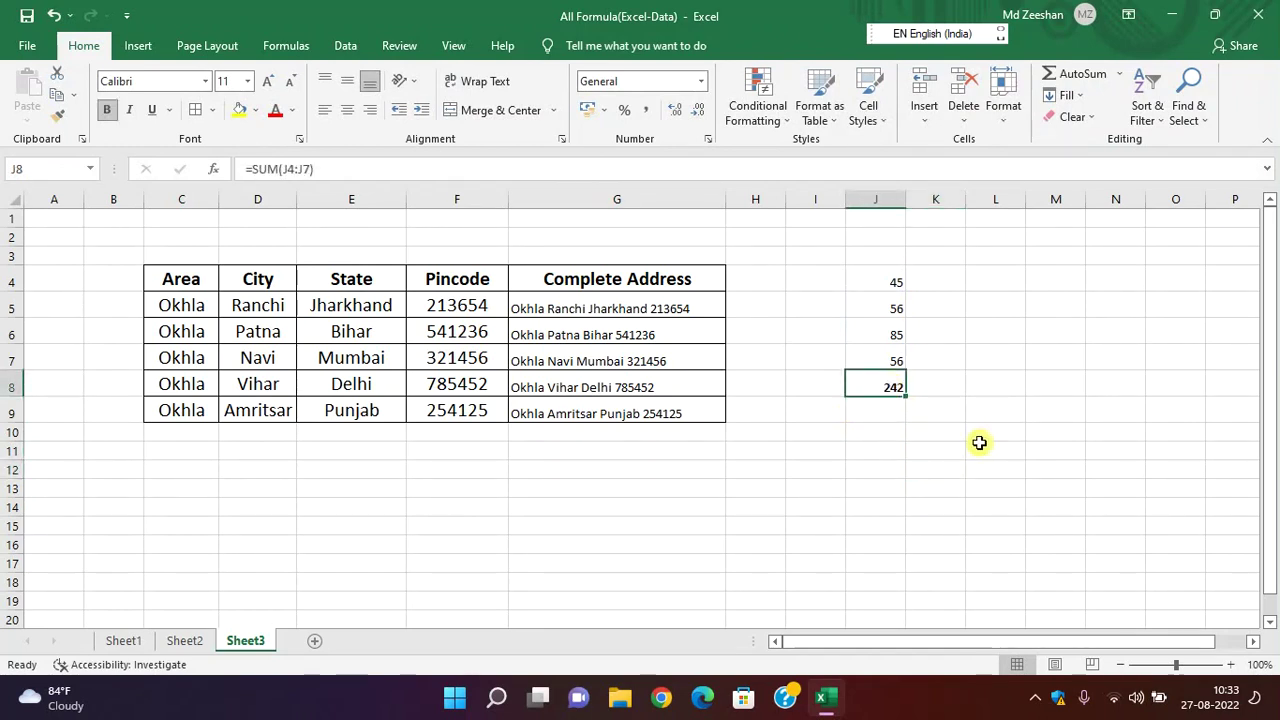
key("Delete")
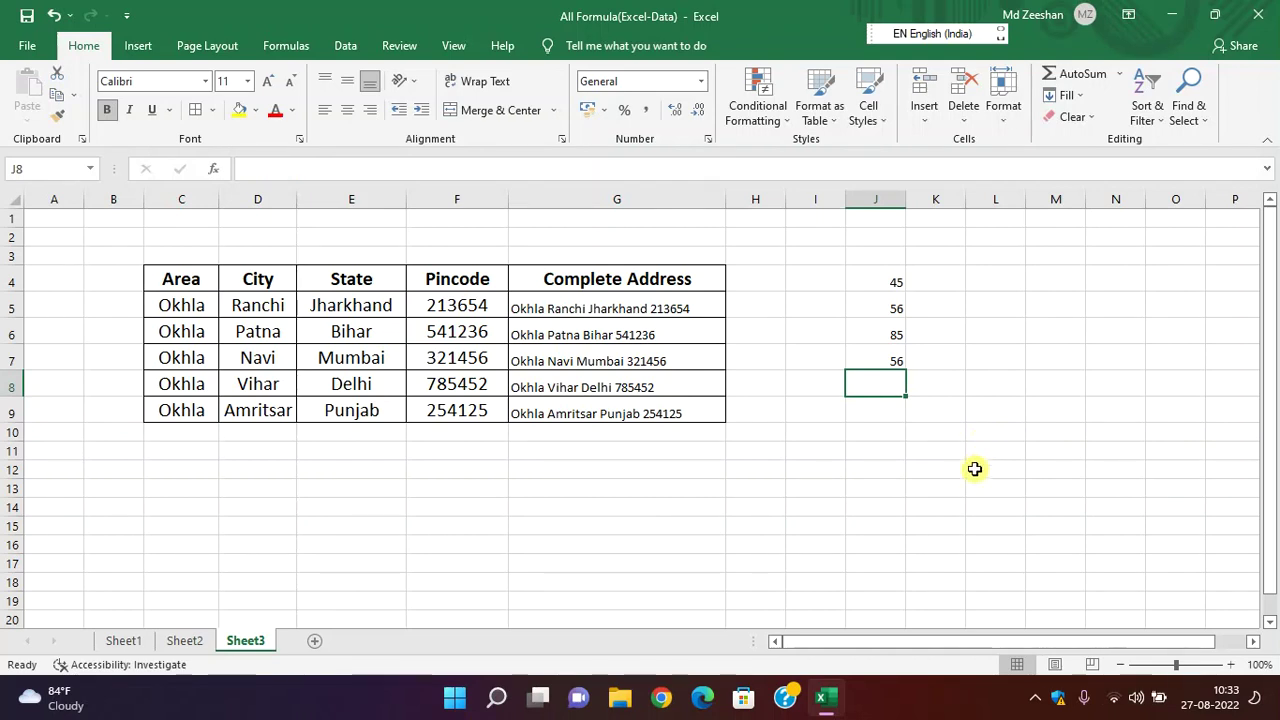
type("=")
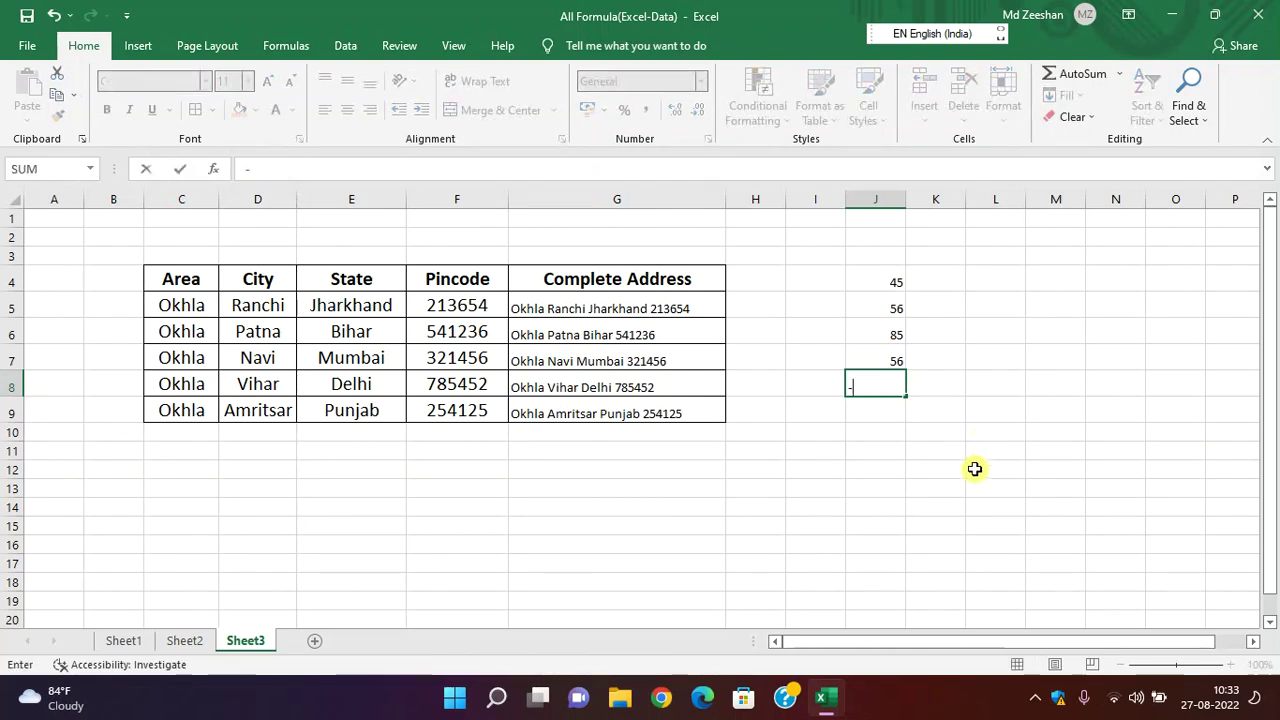
key("BackSpace")
type("=")
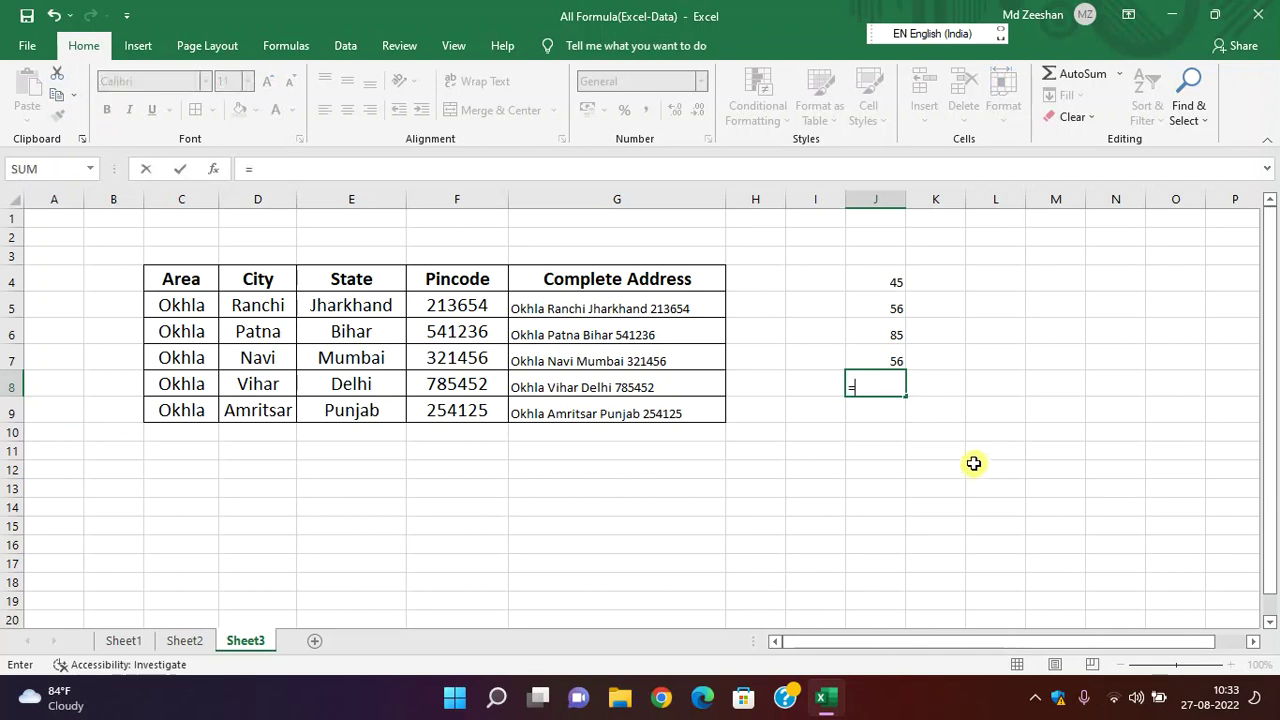
type("&")
type("Rs")
type("\"=")
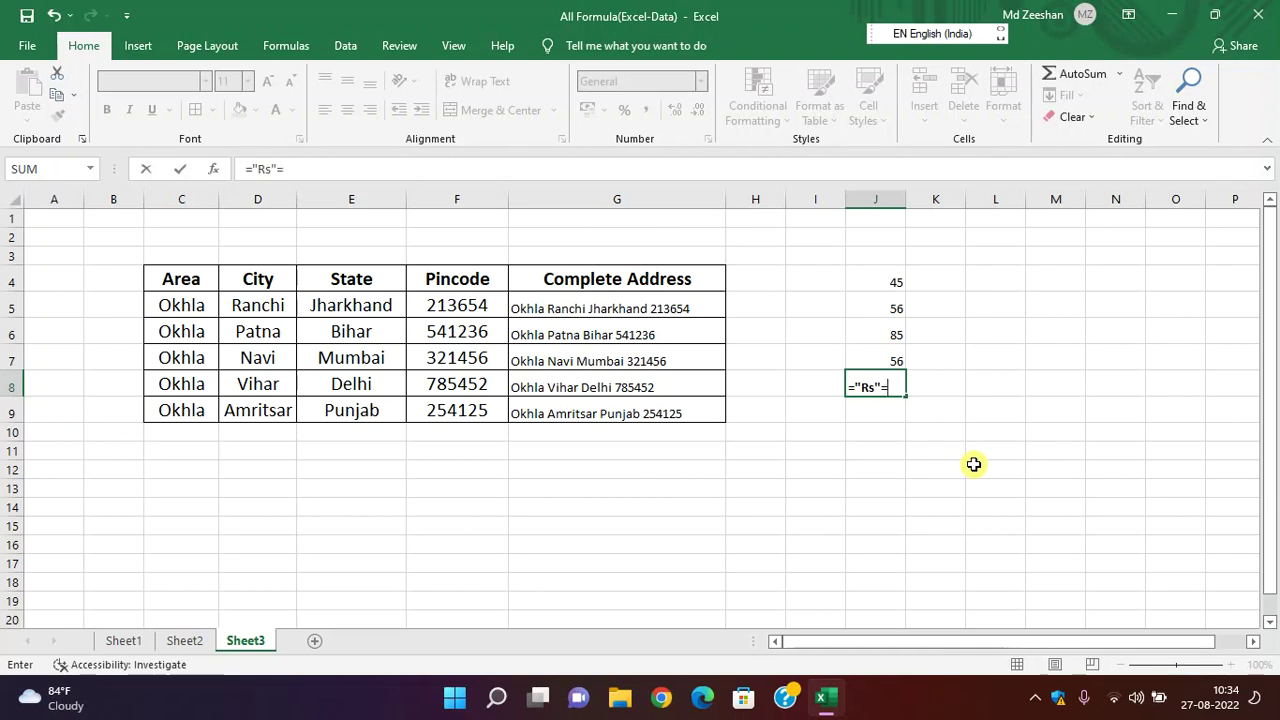
type("s")
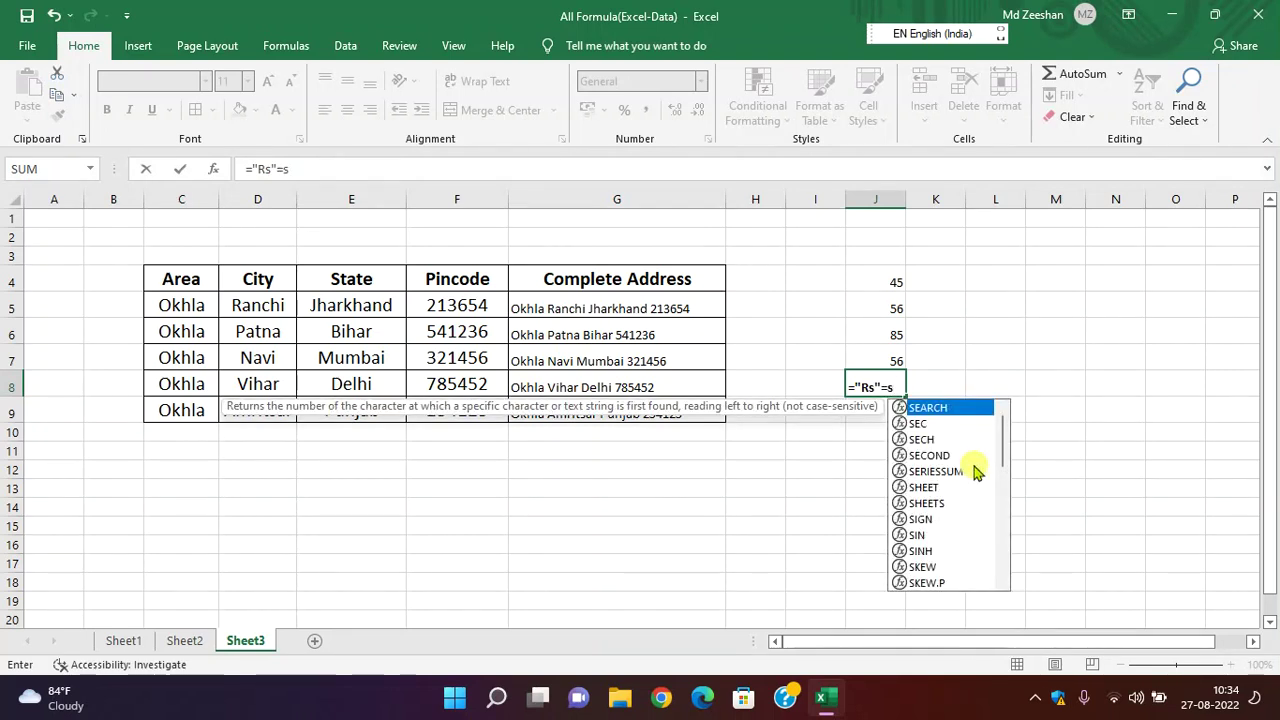
type("um")
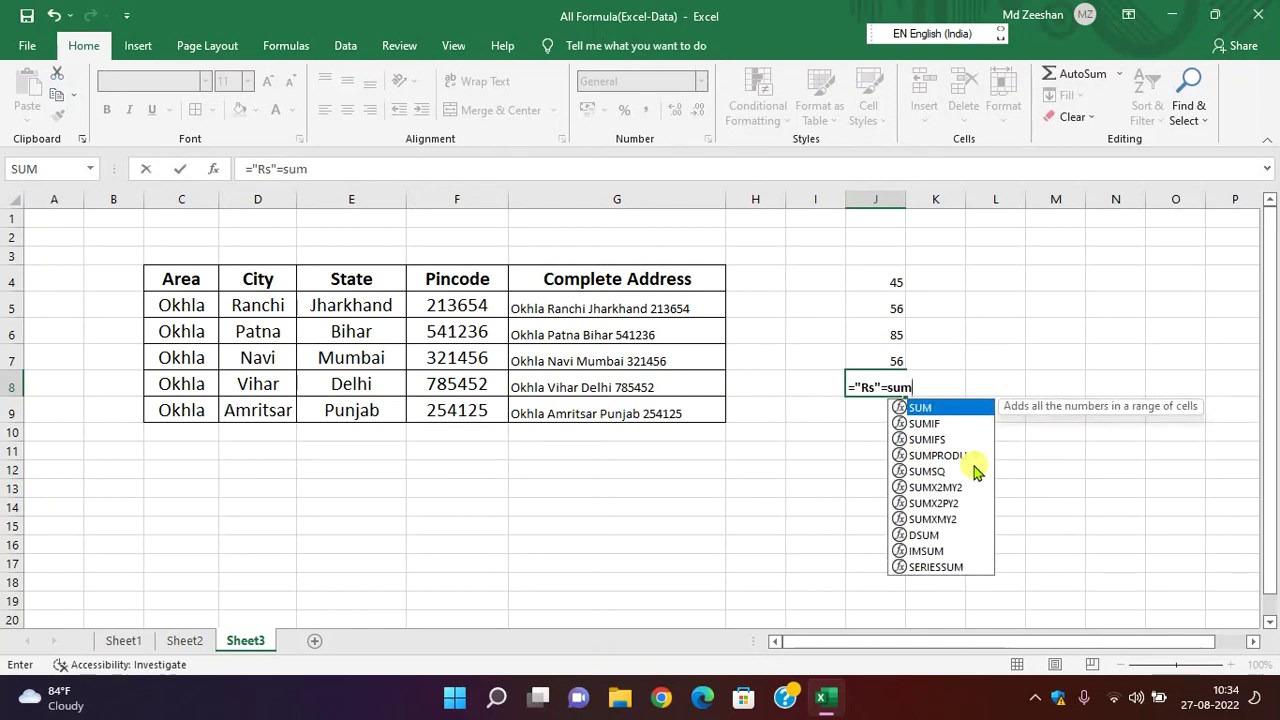
key("Tab")
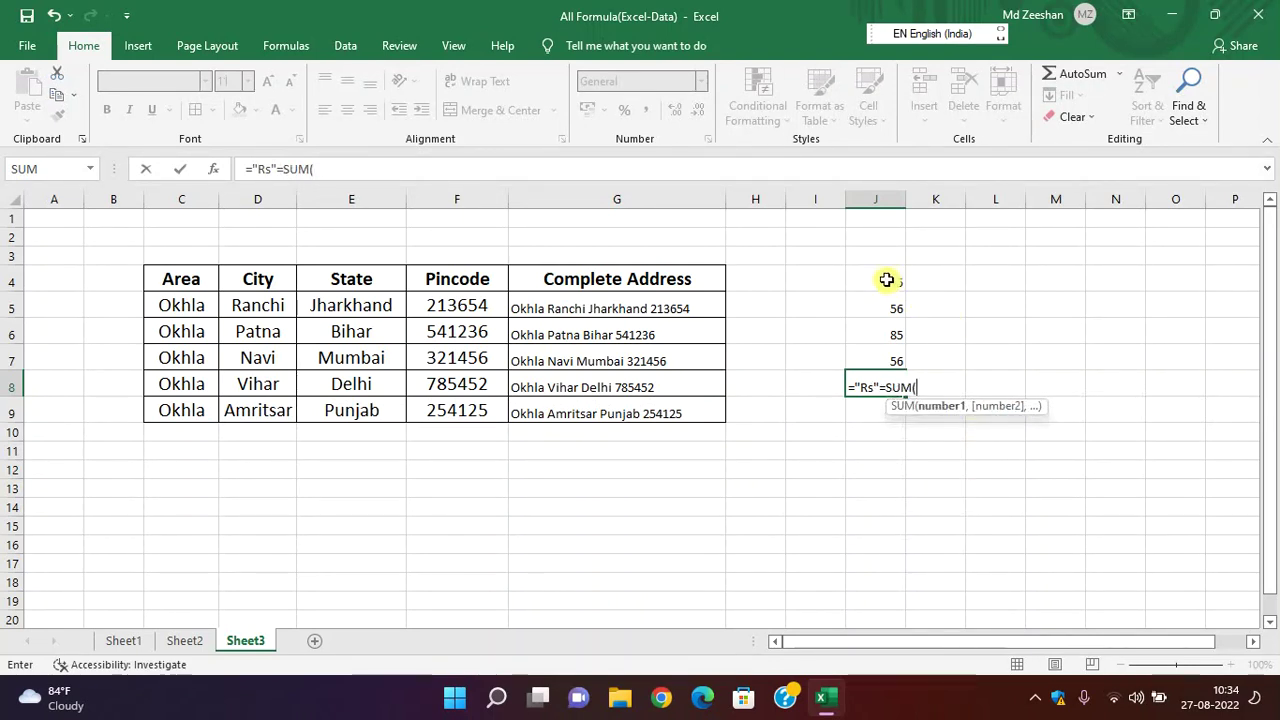
left_click_drag(886, 280, 890, 361)
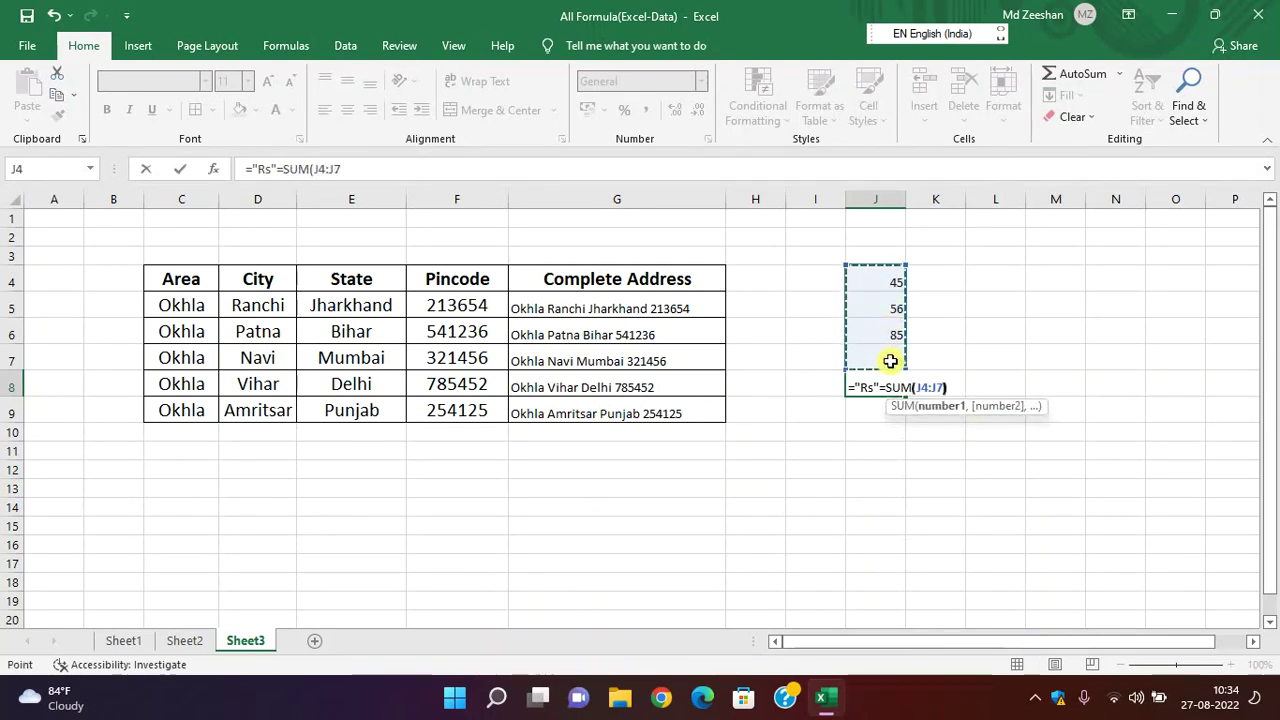
type(")")
key("Return")
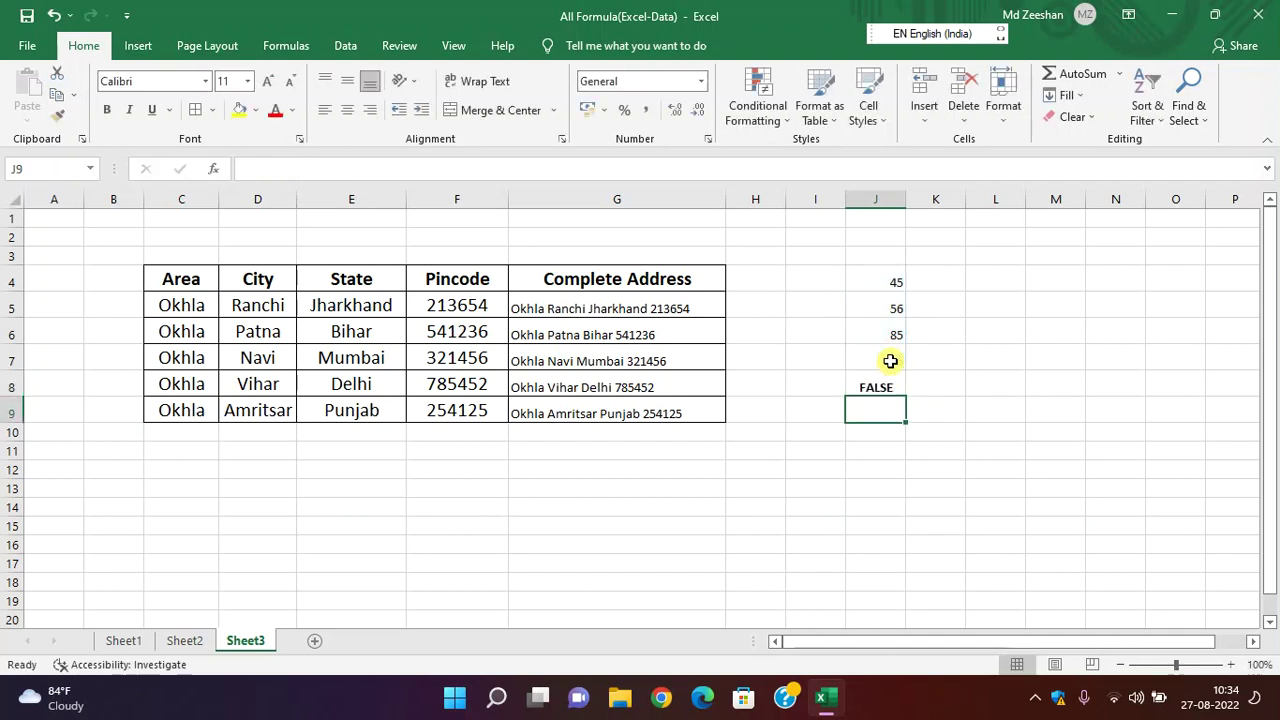
- Inspect J8's existing formula without changing it
left_click(875, 380)
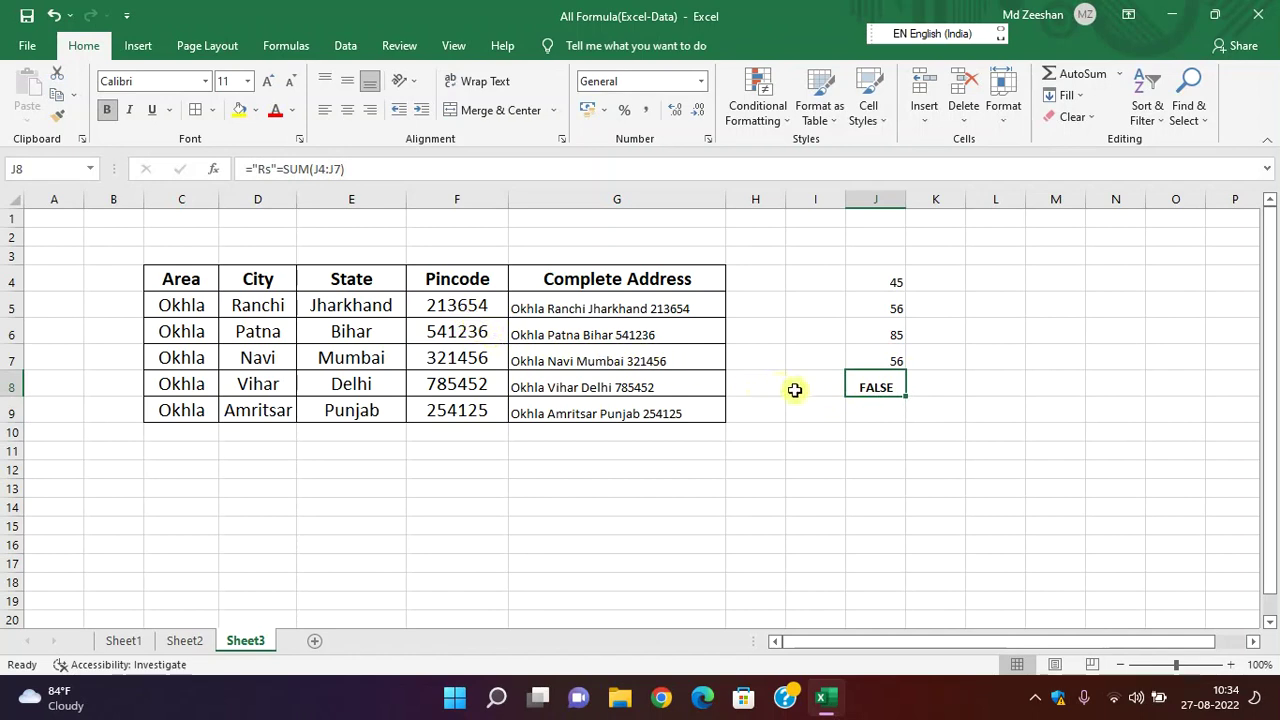
double_click(899, 387)
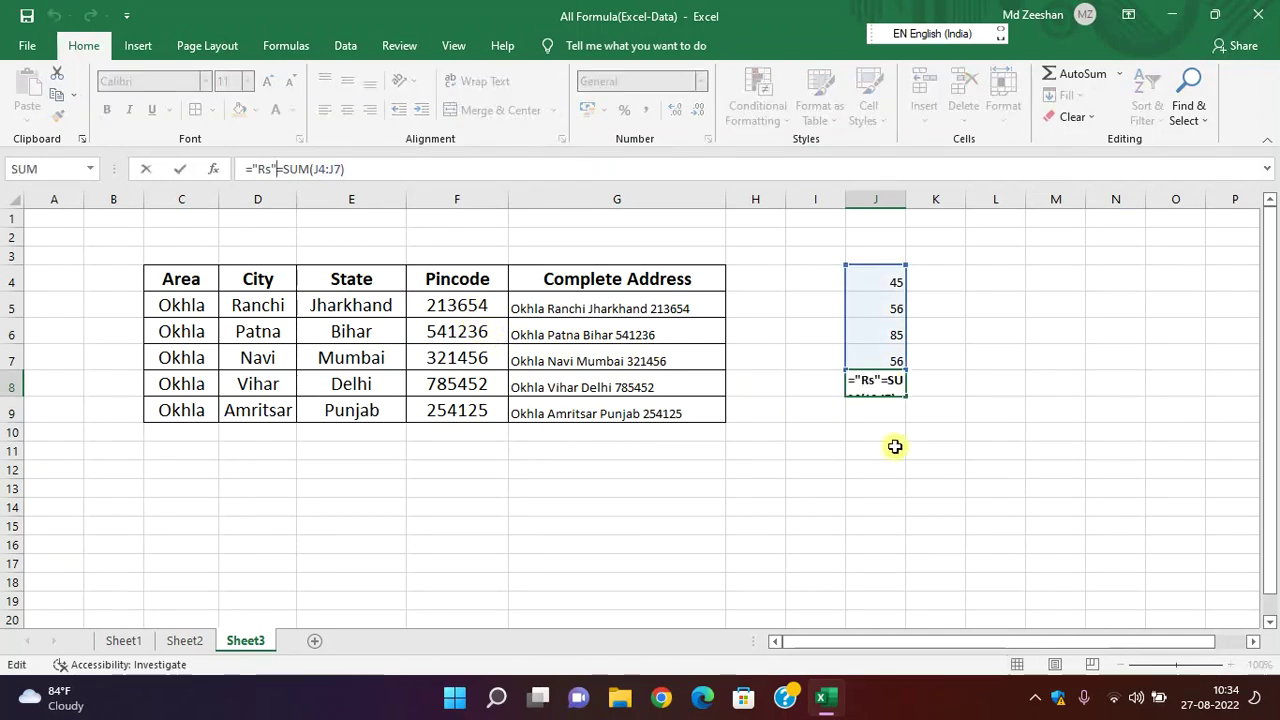
key("Return")
- Rewrite J8 as ="Rs"&SUM(J4:J7), accepting Excel's correction, so it shows Rs242
left_click(872, 385)
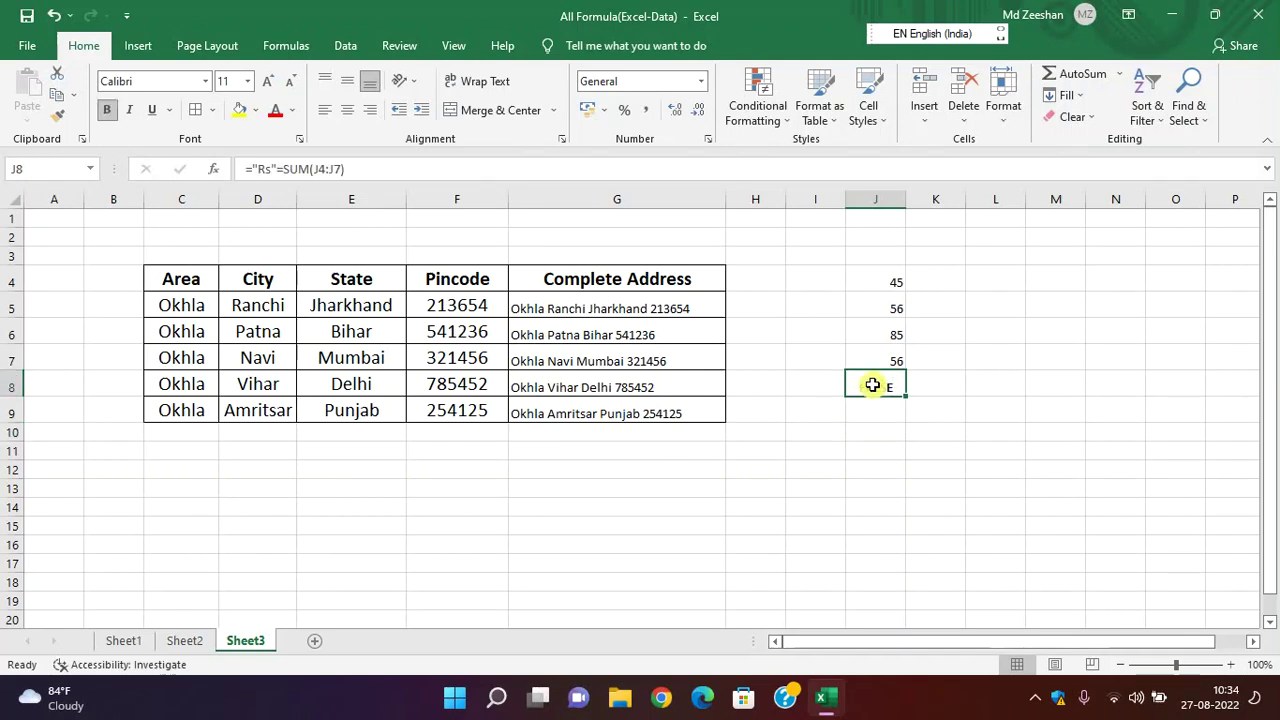
key("alt+equal")
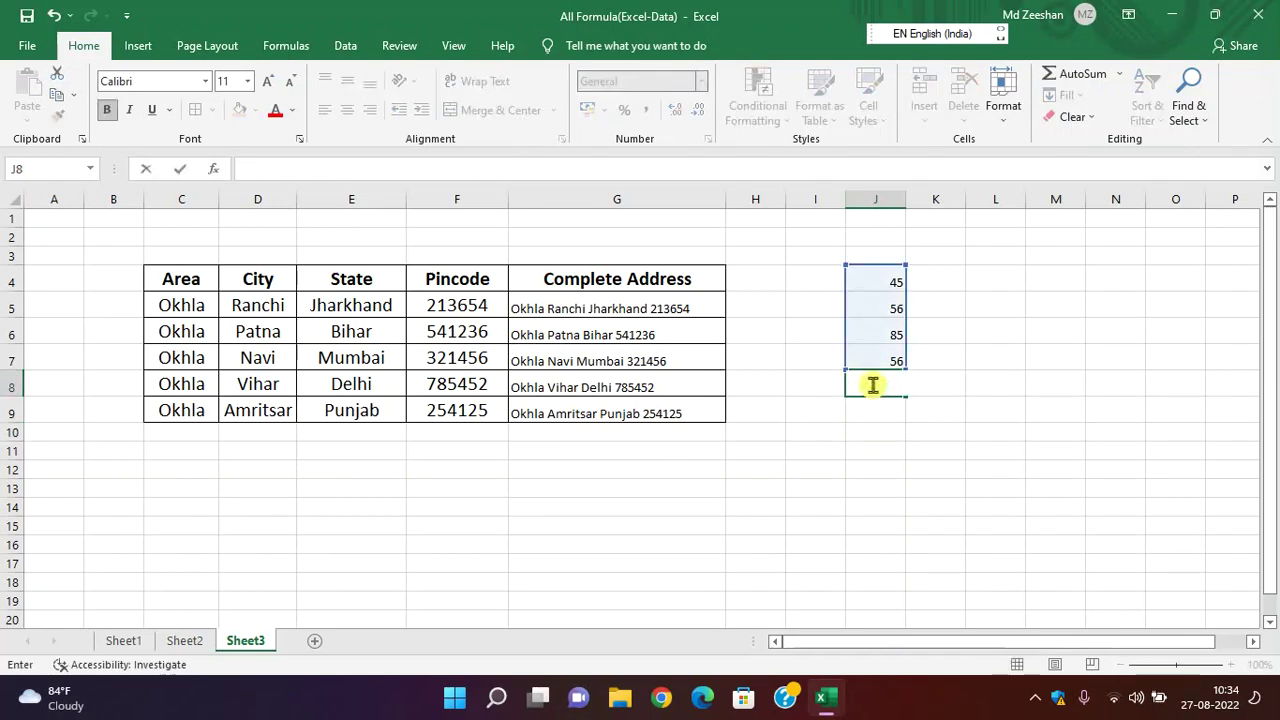
type("=\"Rs\"&")
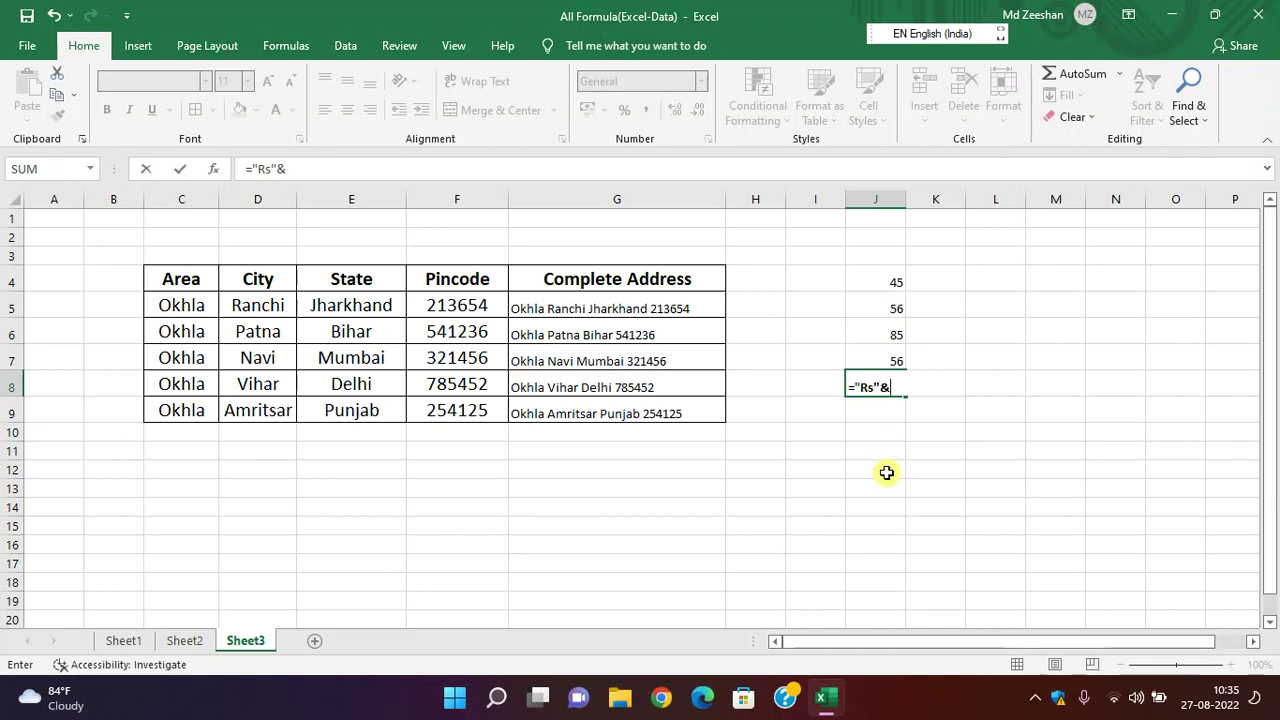
type("=s")
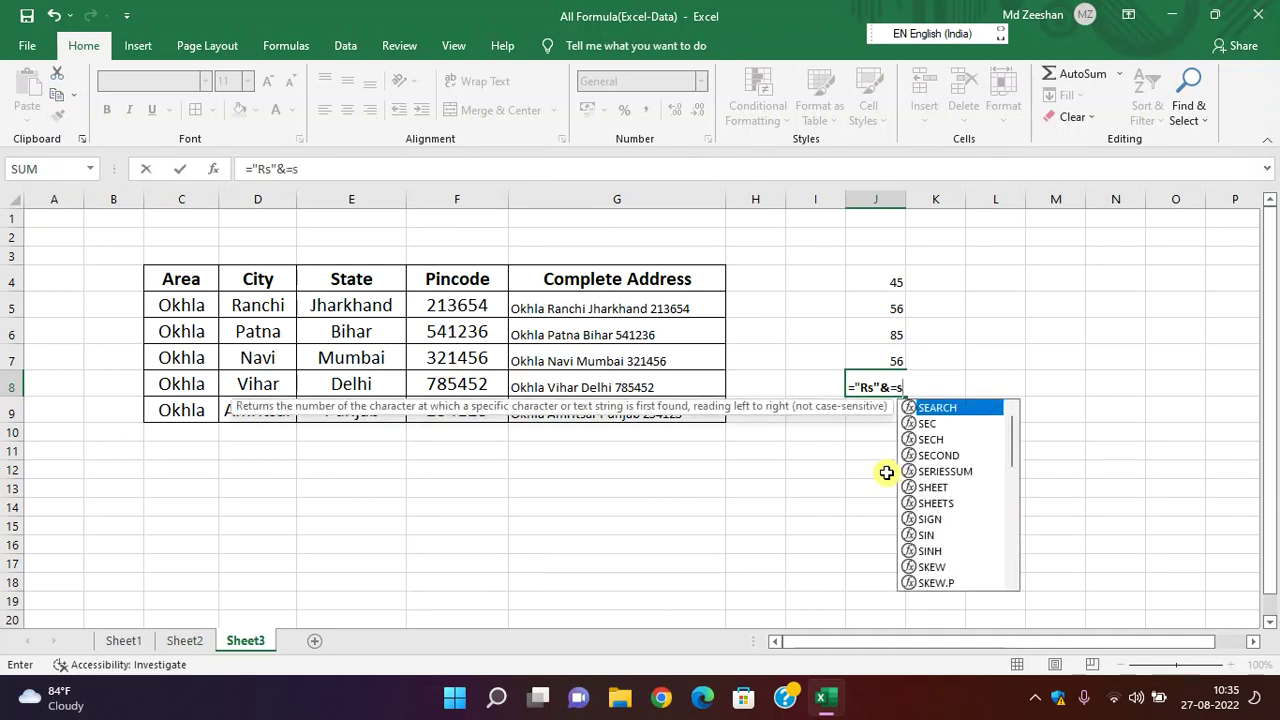
type("um")
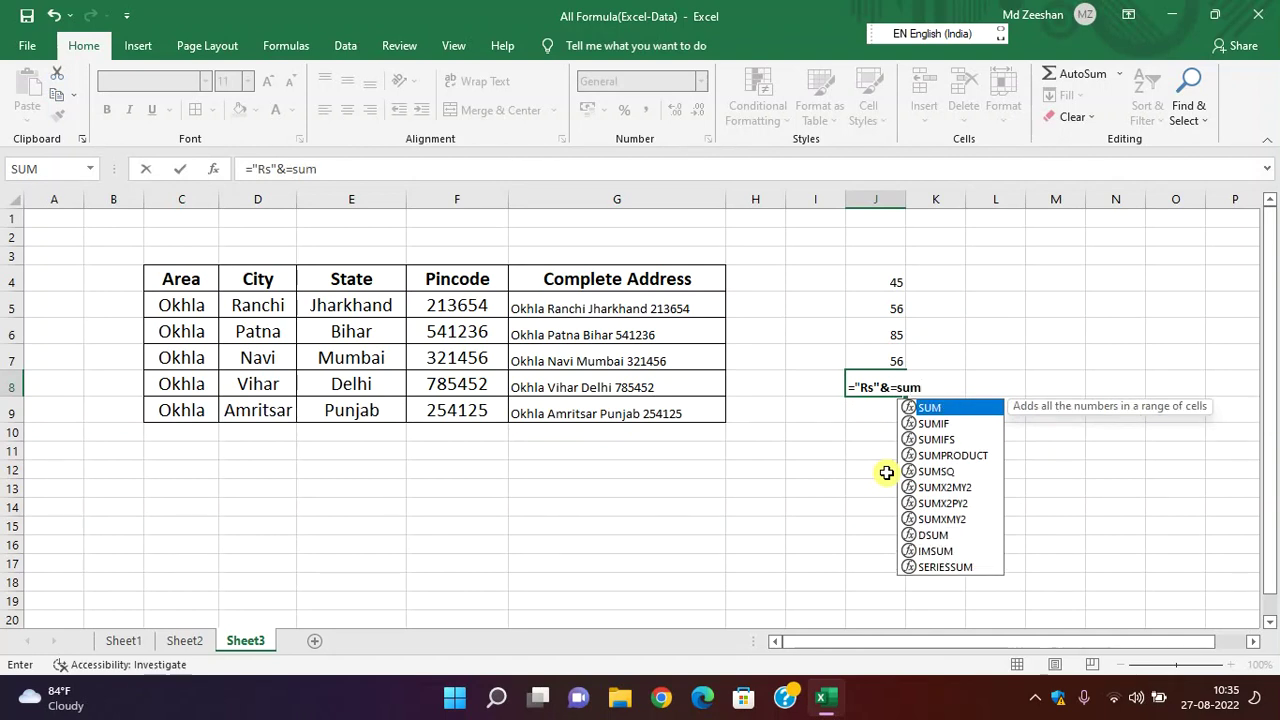
key("Tab")
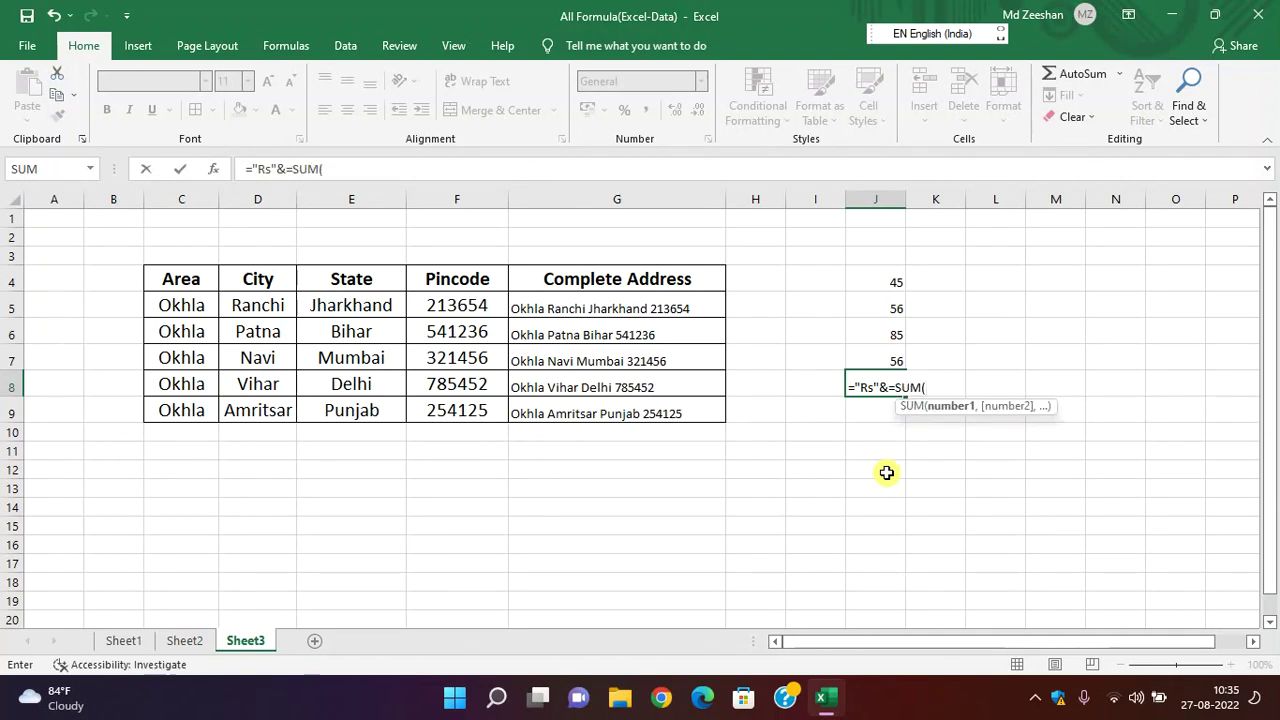
left_click_drag(888, 282, 891, 355)
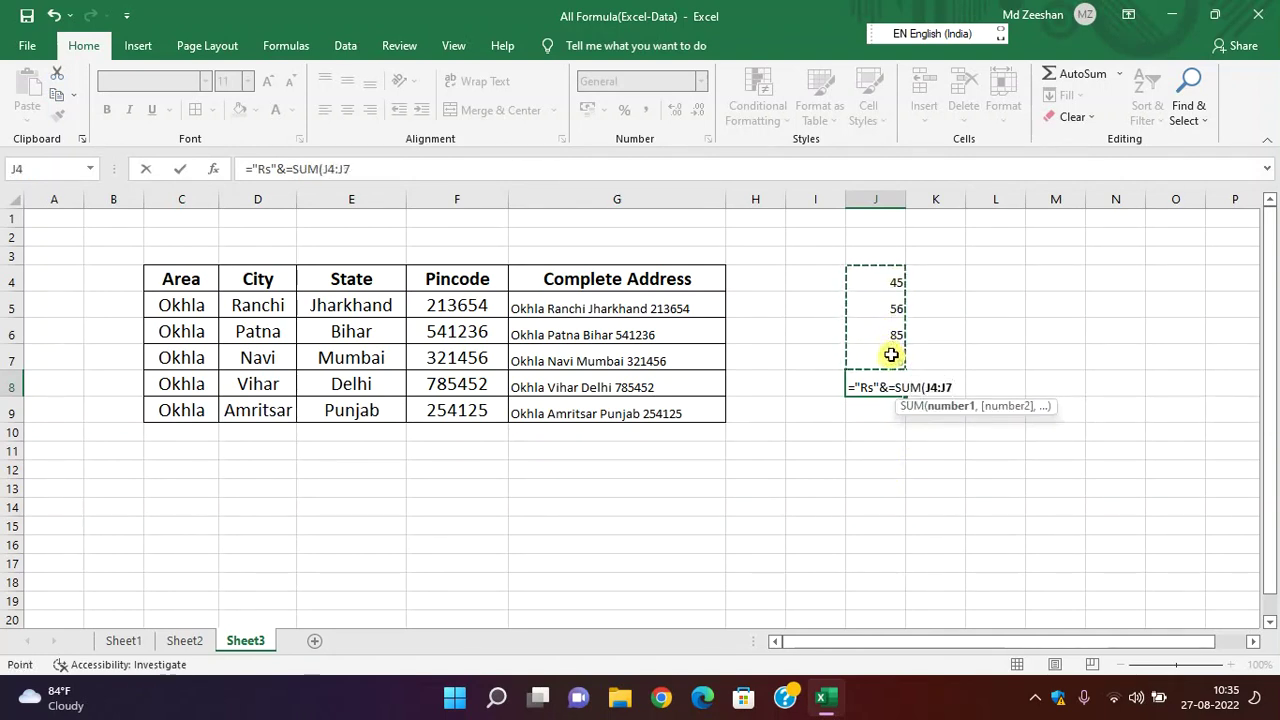
key("Return")
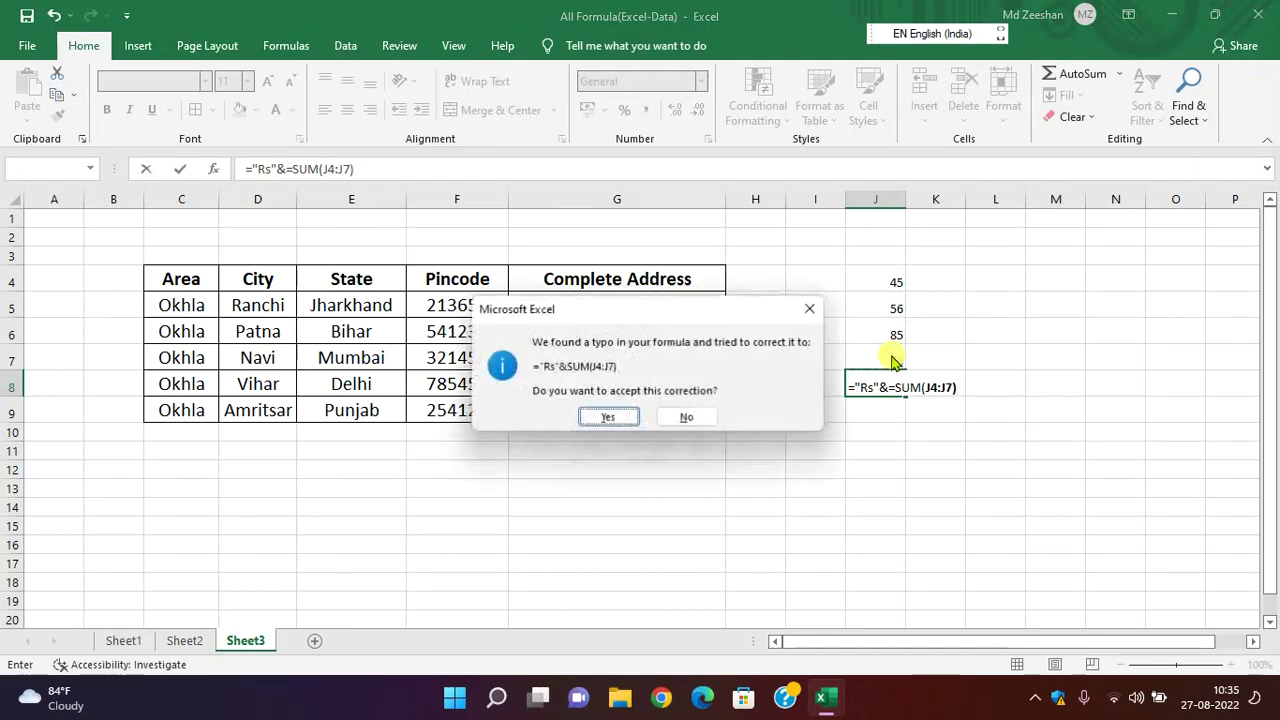
left_click(598, 414)
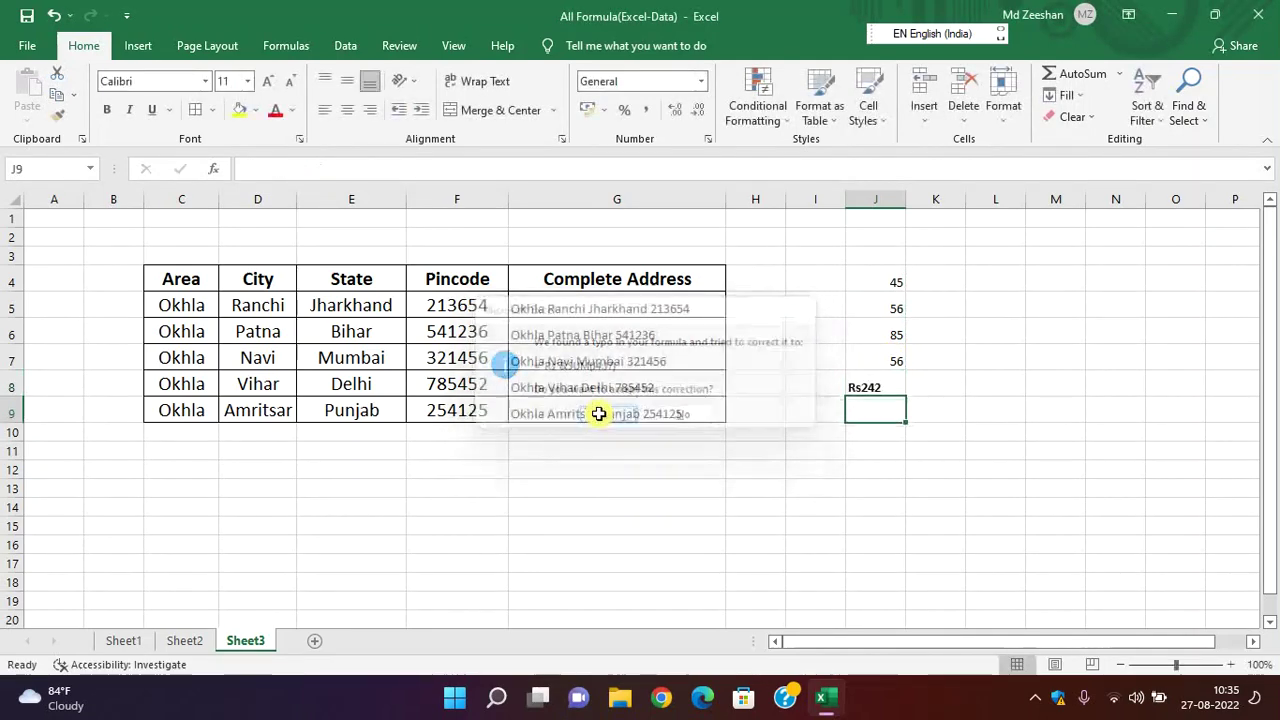
- Replace J4's 45 with 100 and confirm J8's total now reads Rs297
left_click(866, 384)
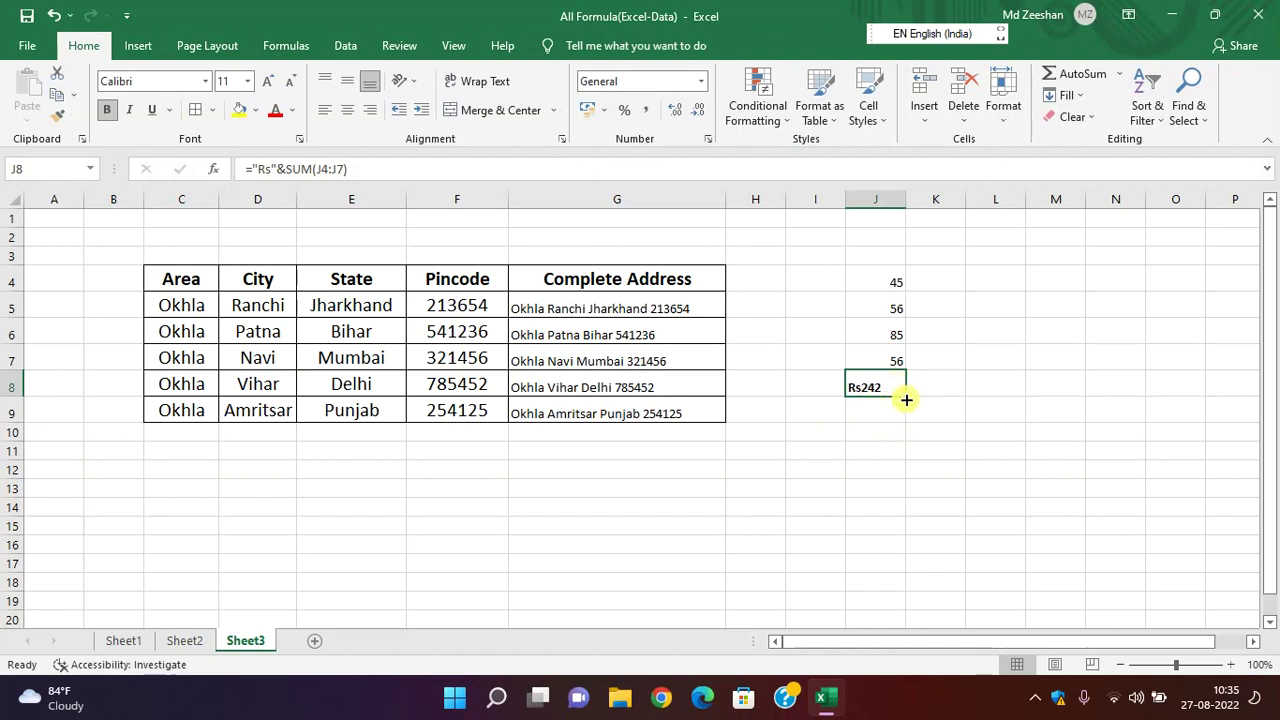
left_click(879, 287)
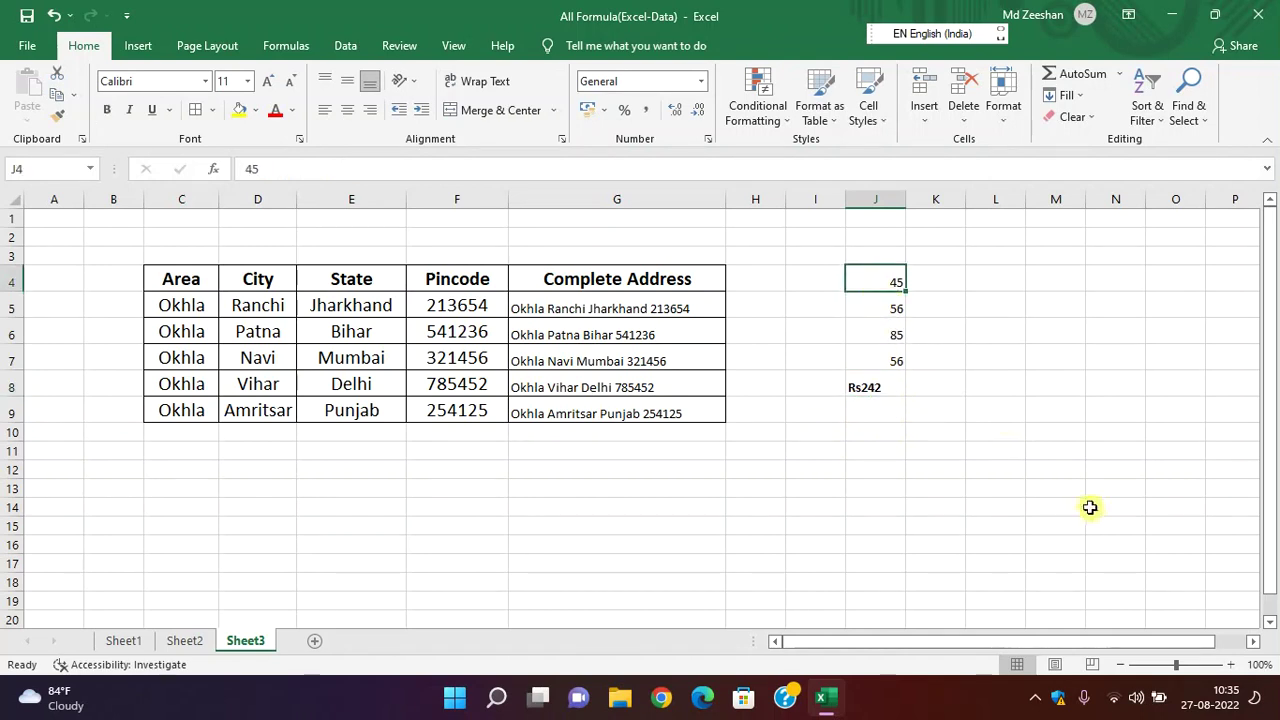
type("100")
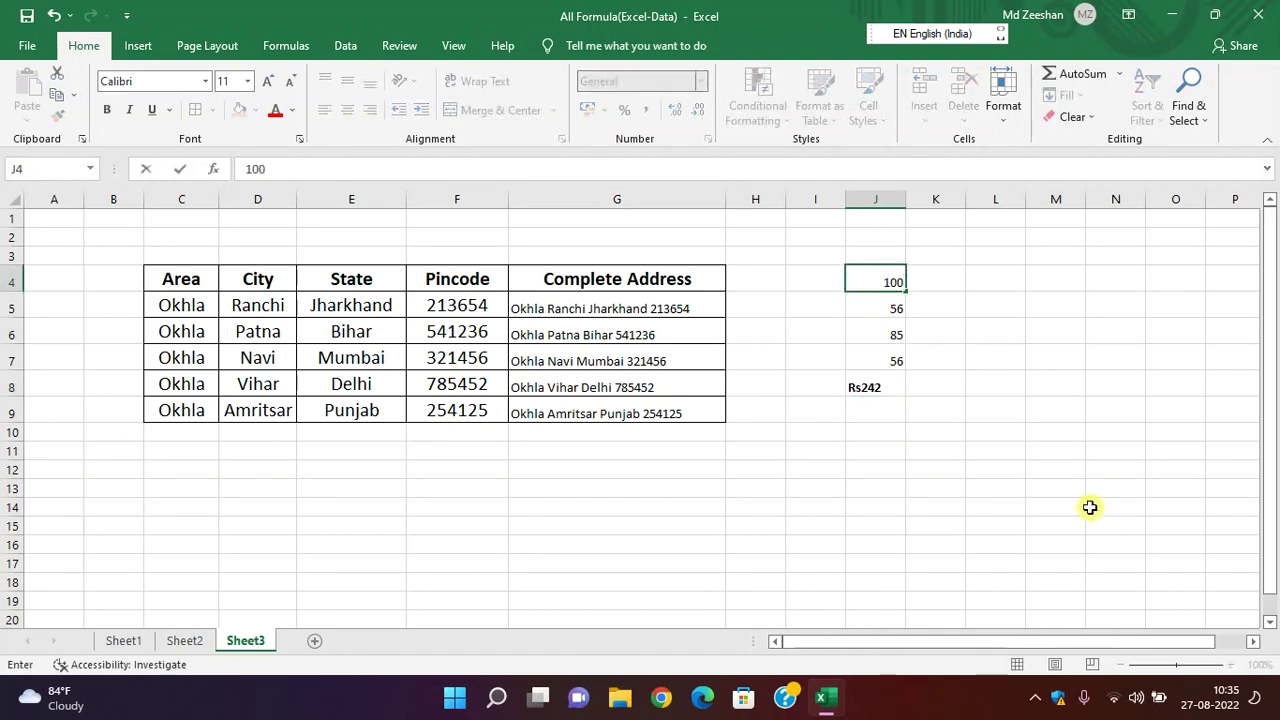
key("Return")
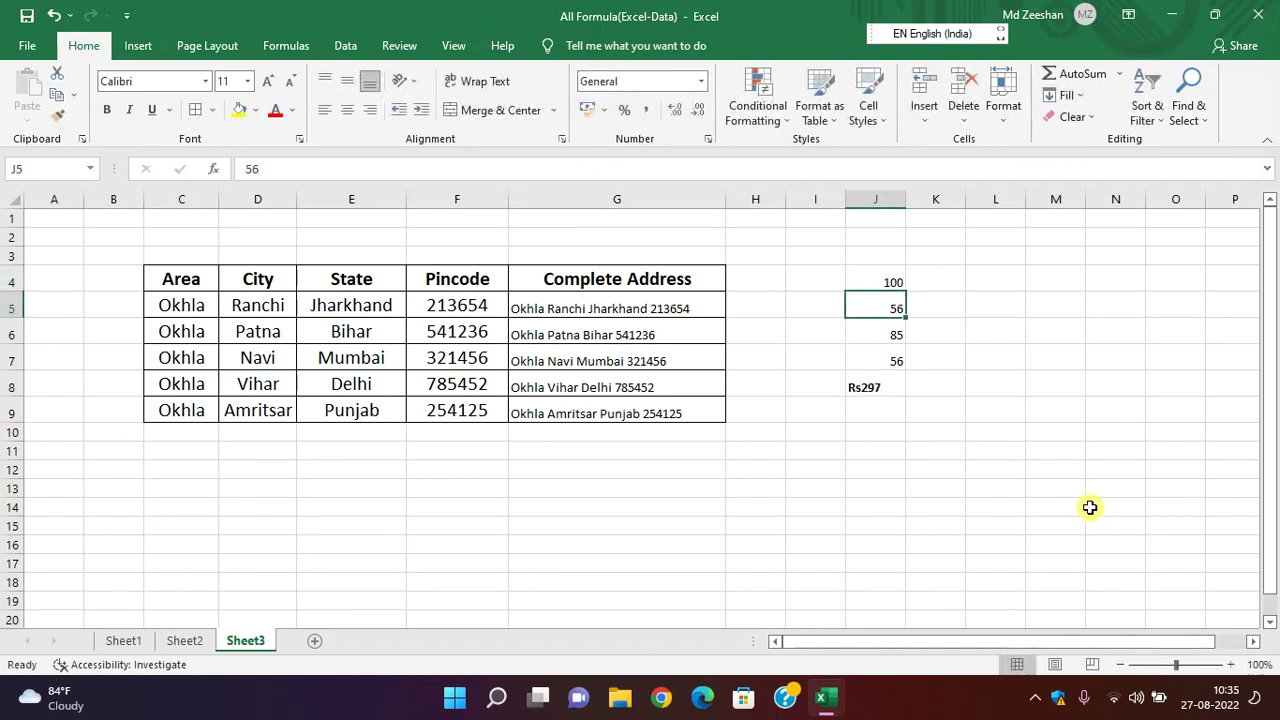
left_click(867, 386)
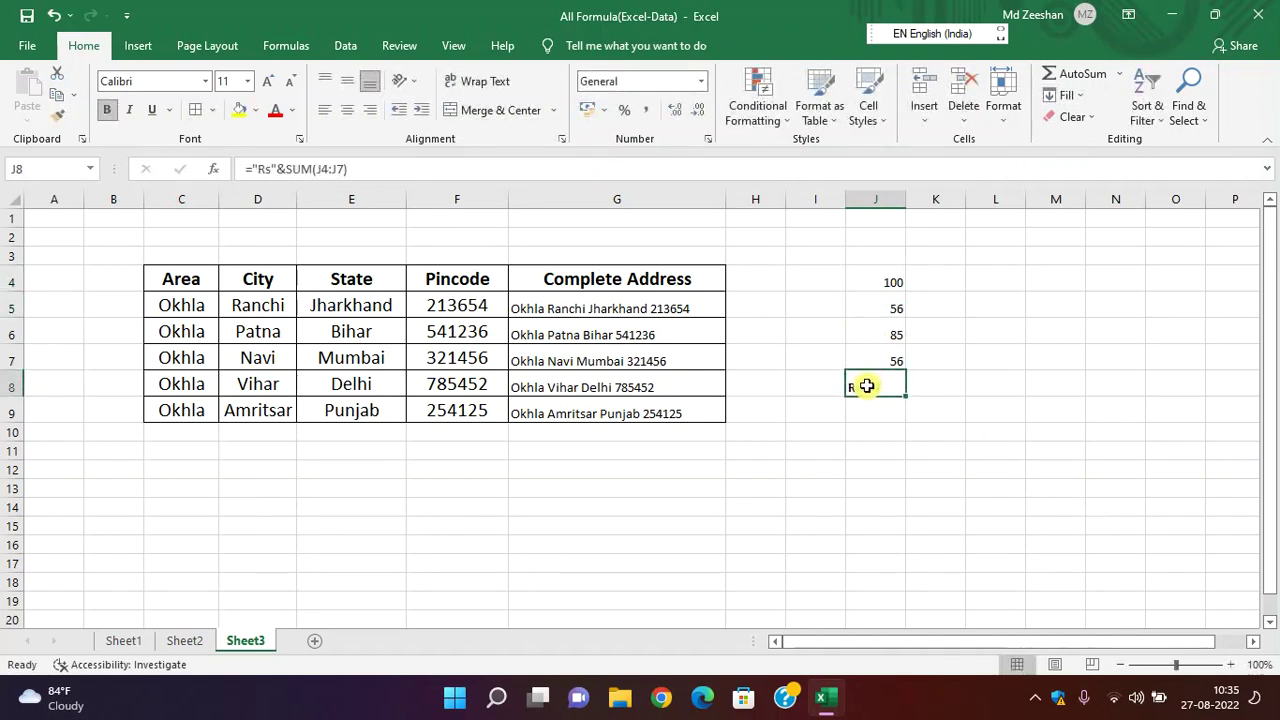
- Edit J8's formula to ="Rs"&" "&SUM(J4:J7) so it displays Rs 297
left_click(288, 172)
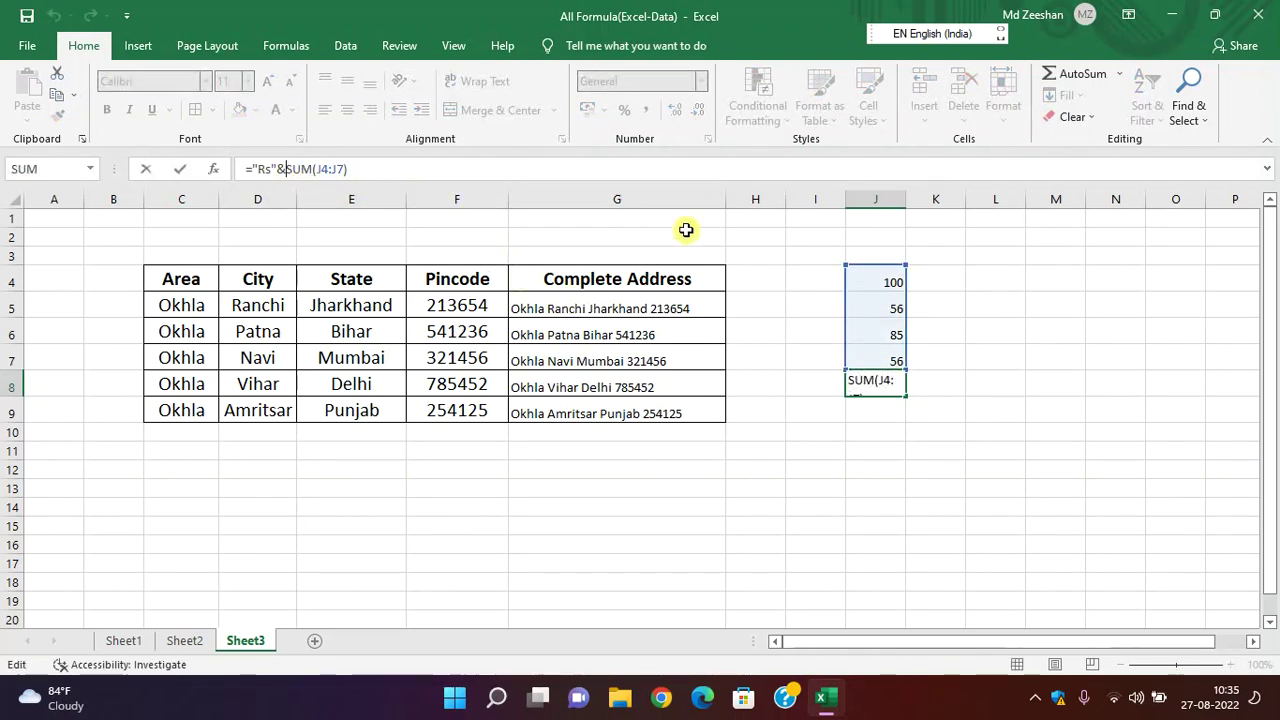
type("\"")
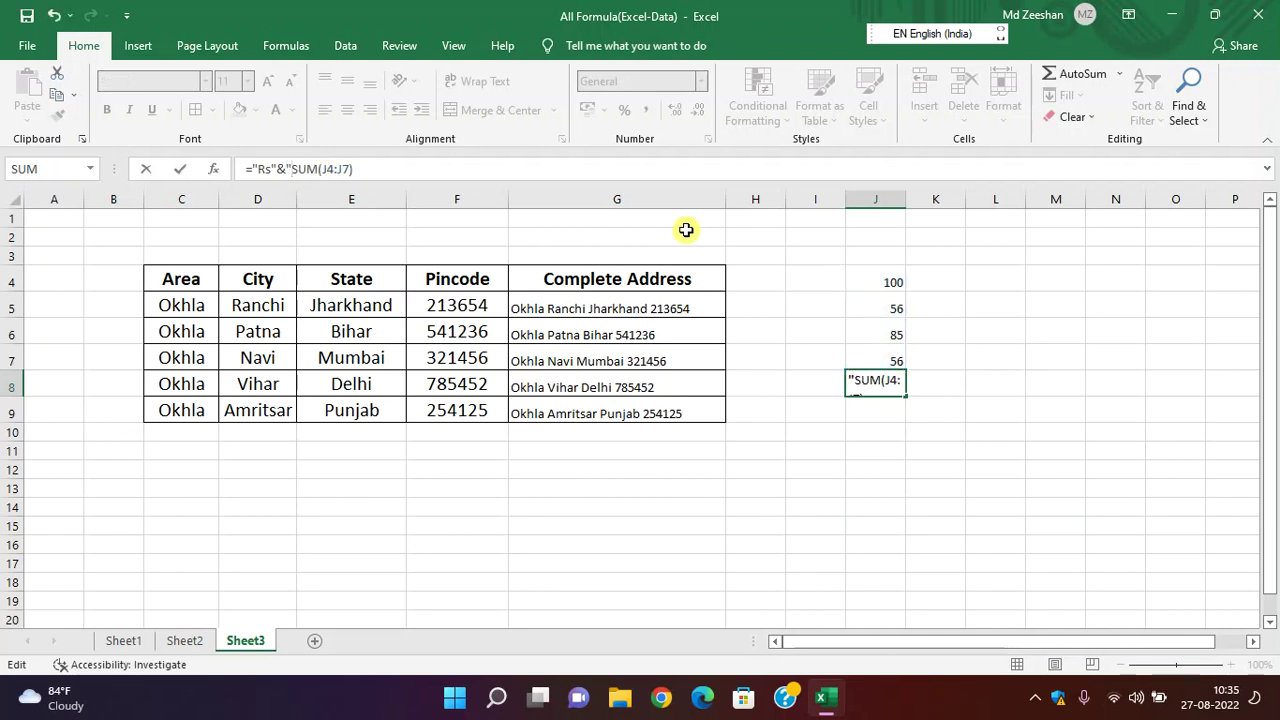
type(" \"")
type(",")
key("Return")
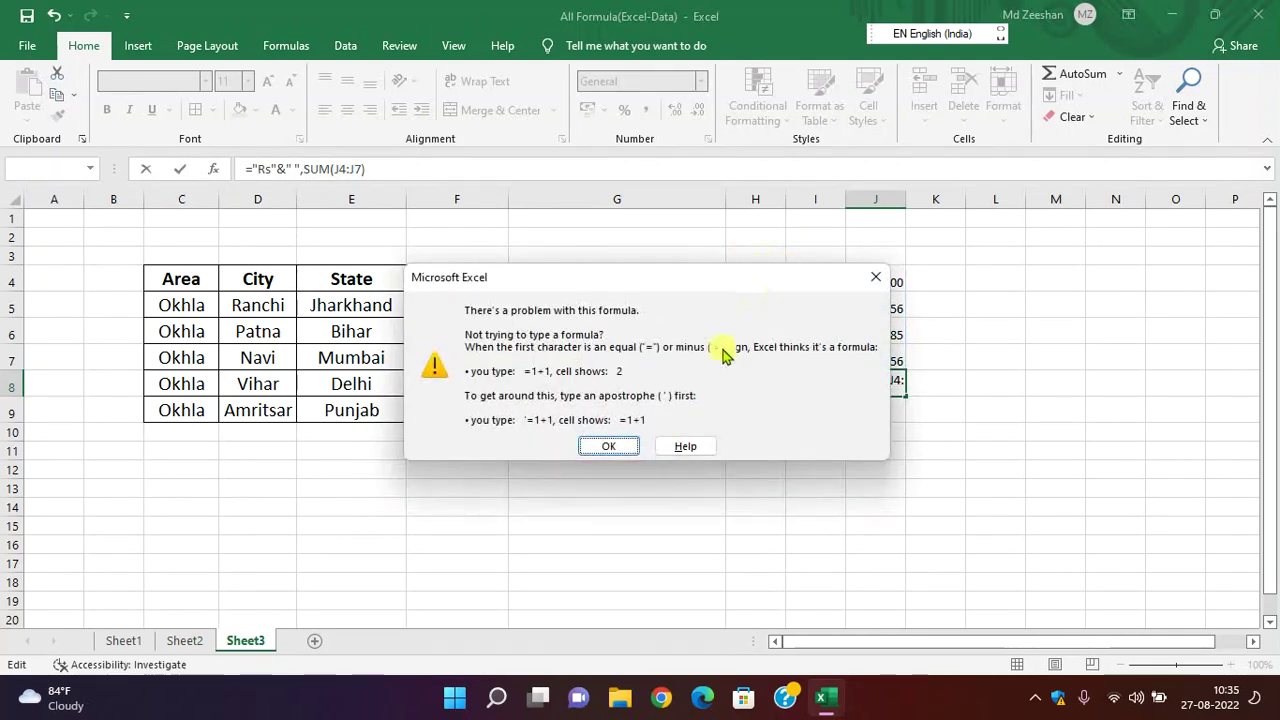
left_click(600, 447)
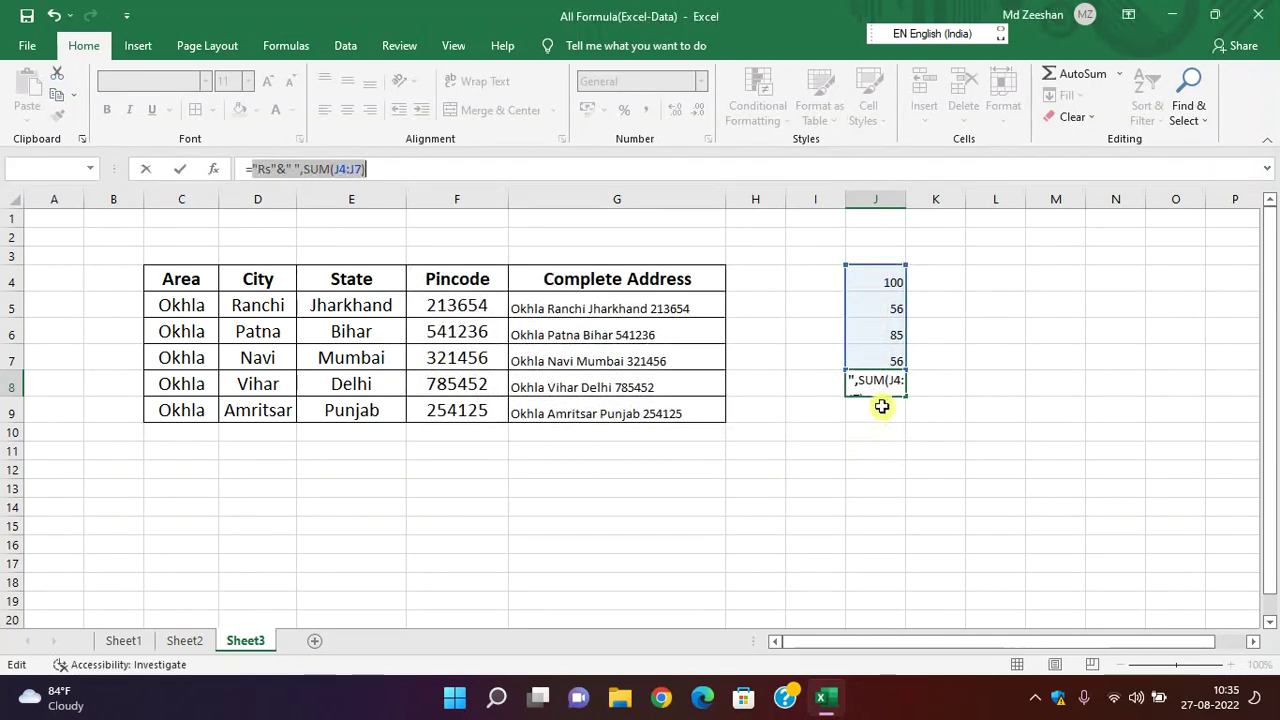
left_click(302, 169)
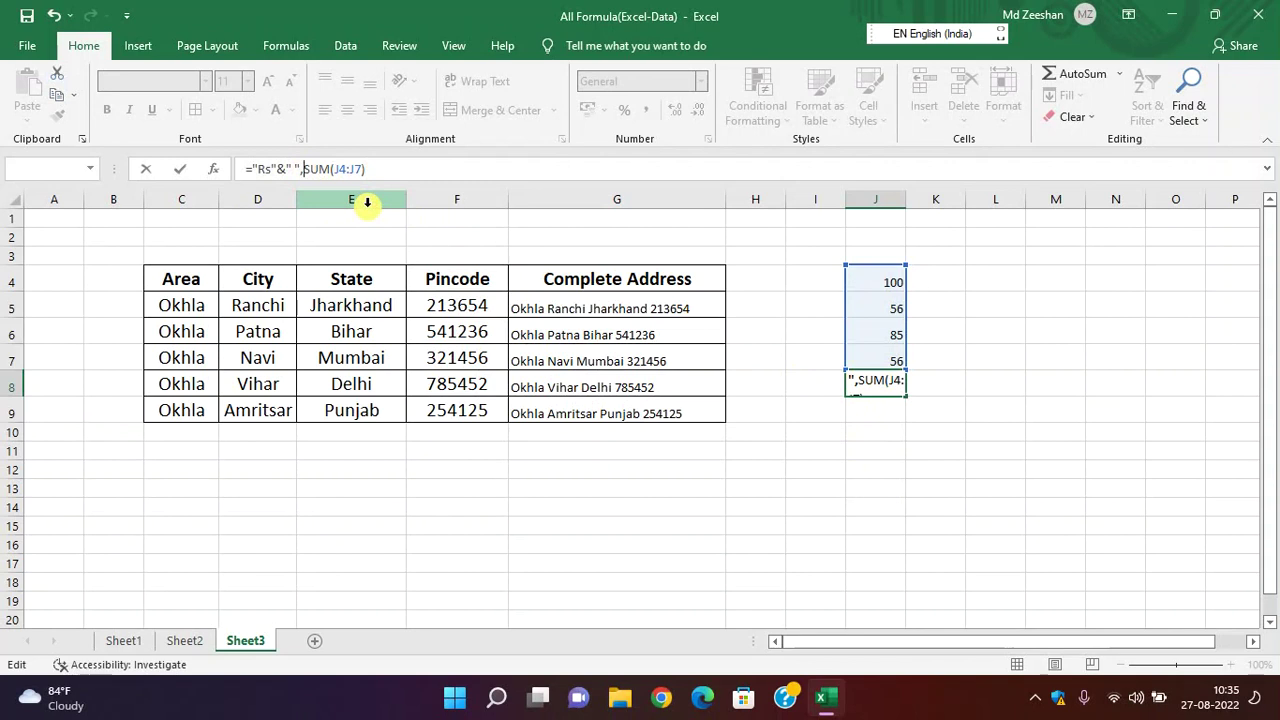
key("BackSpace")
type("&")
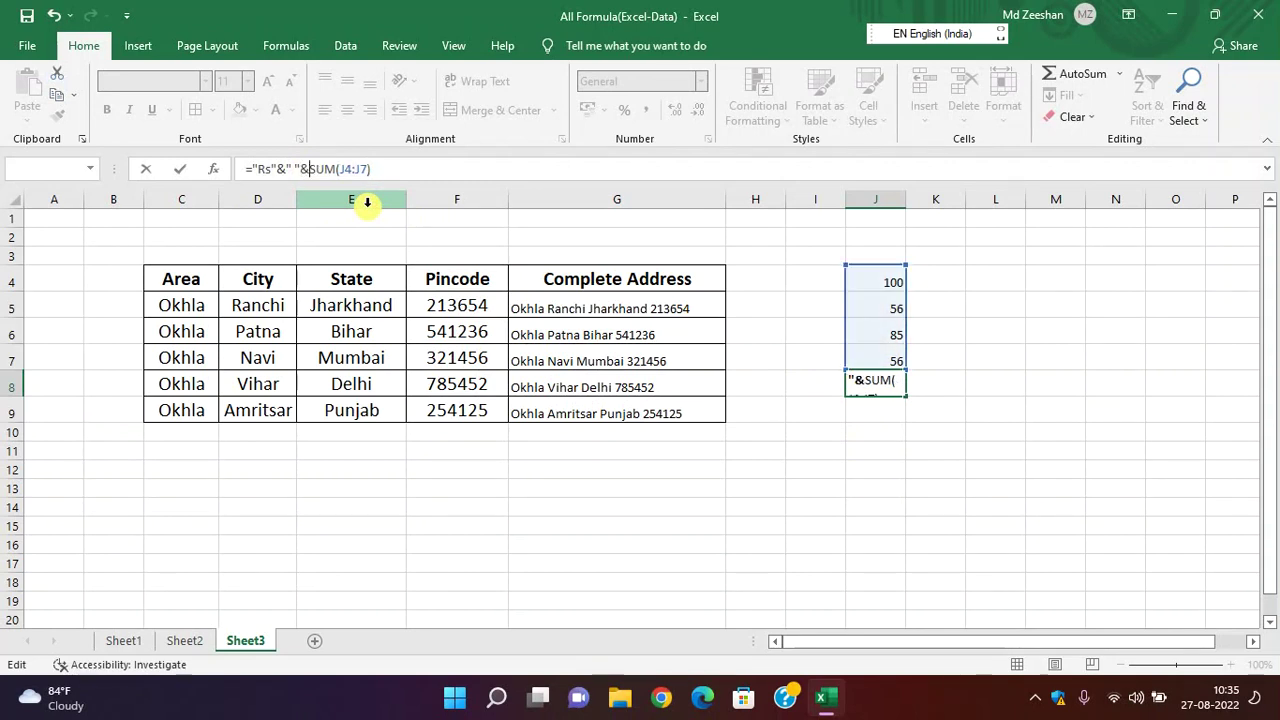
key("Return")
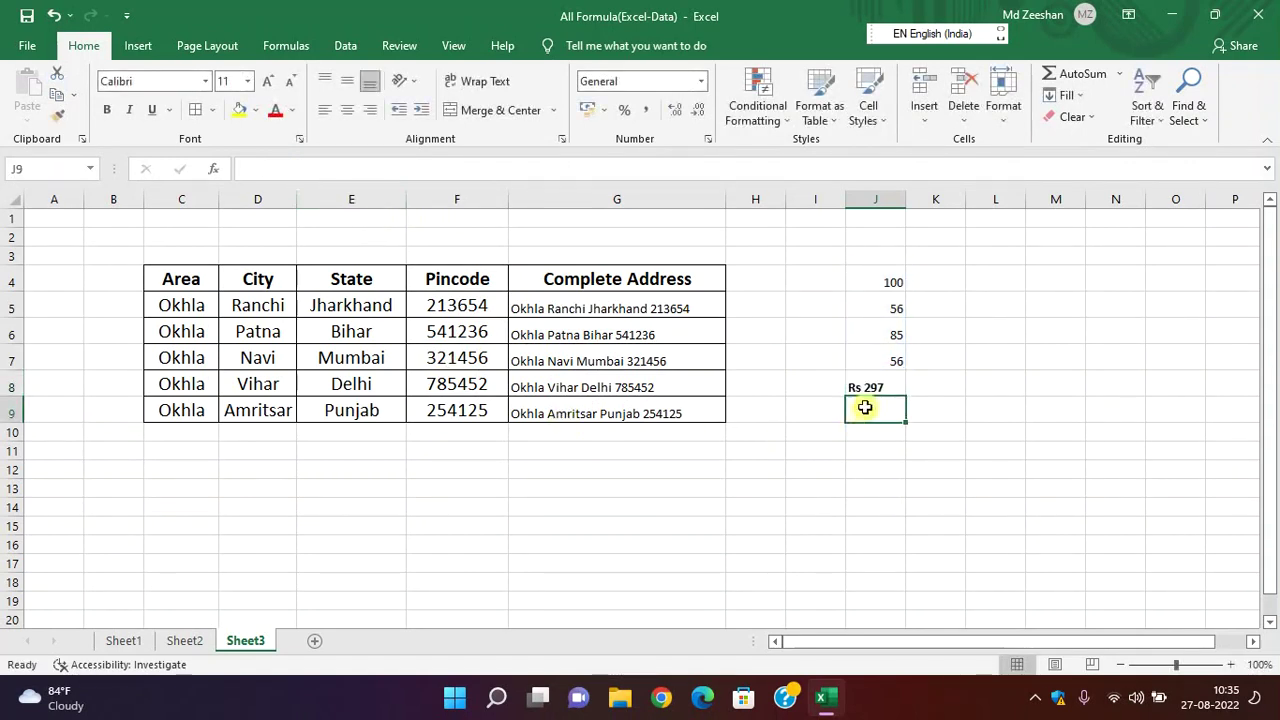
left_click(874, 388)
- Bold the J8 total and set J5 to 100, raising it to Rs 341
key("ctrl+b")
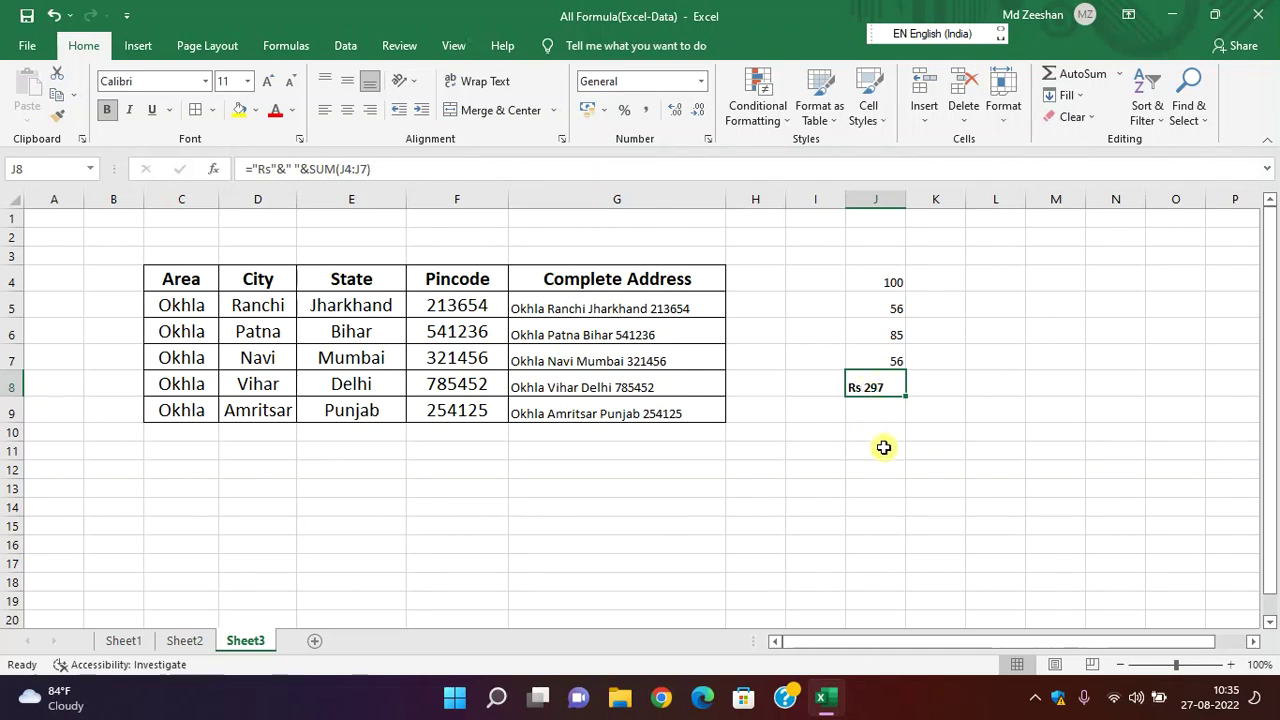
left_click(890, 311)
type("100")
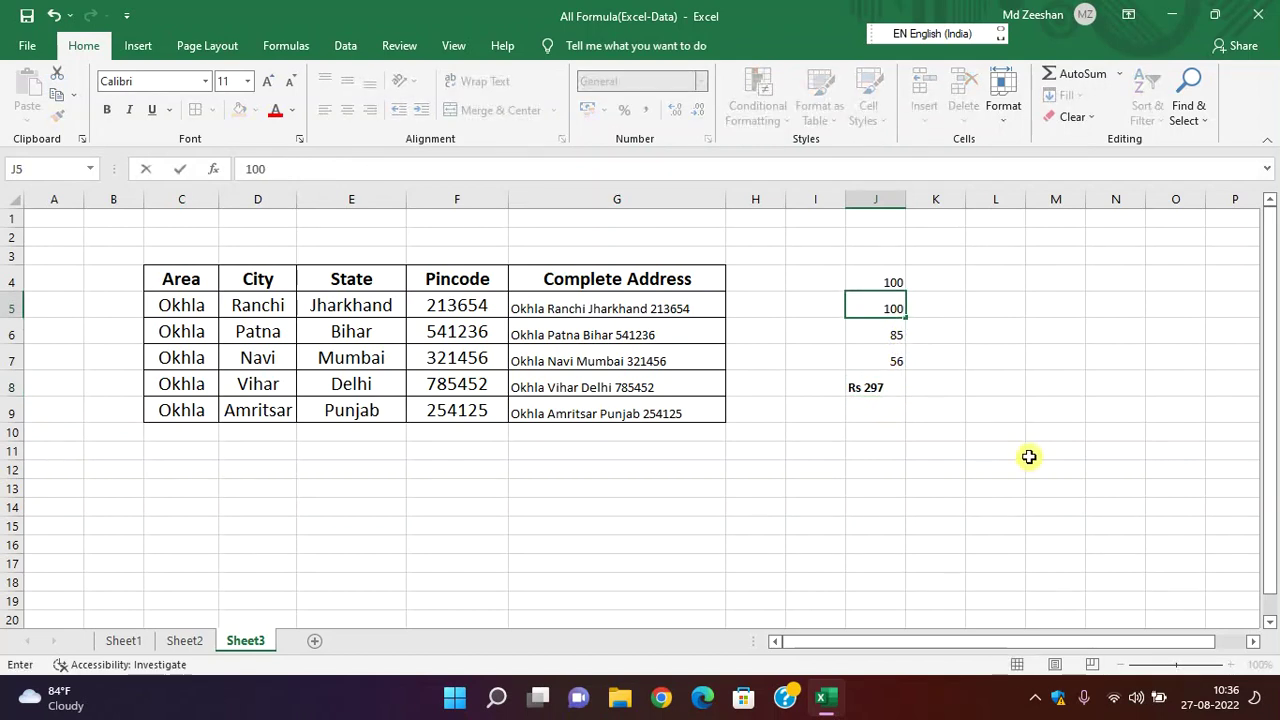
key("Return")
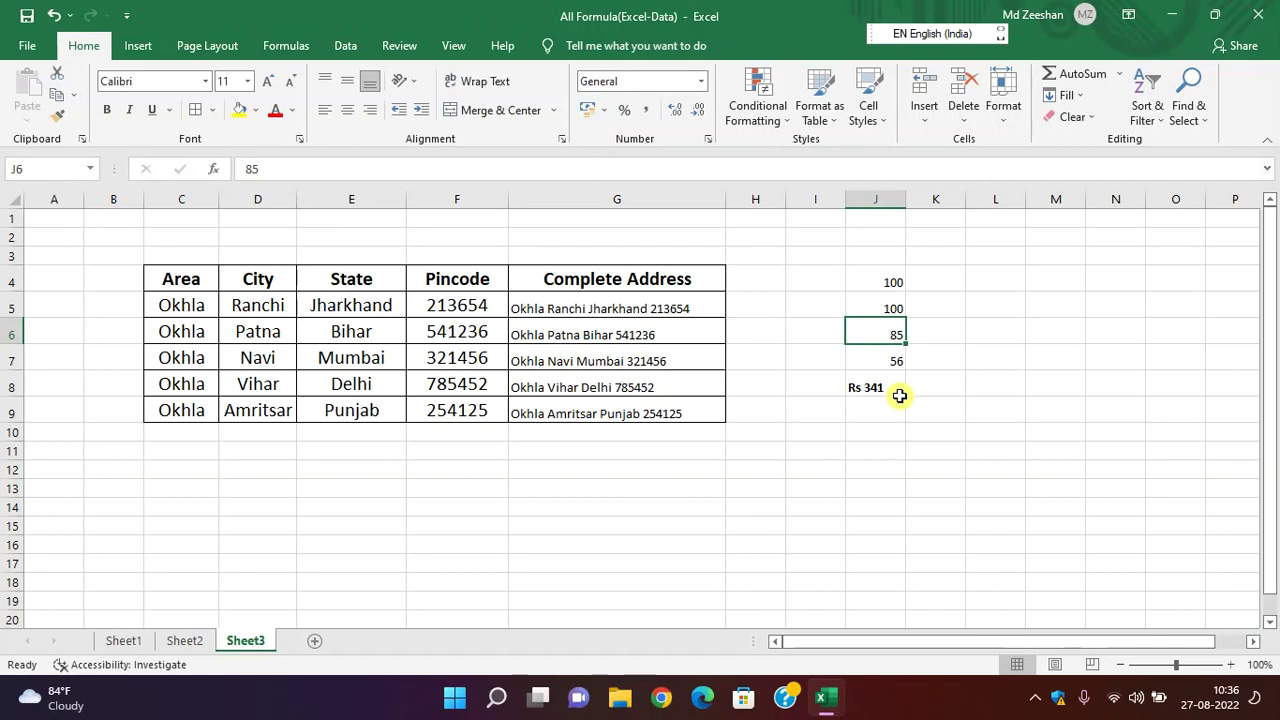
- Go to Sheet2's name table
left_click(198, 638)
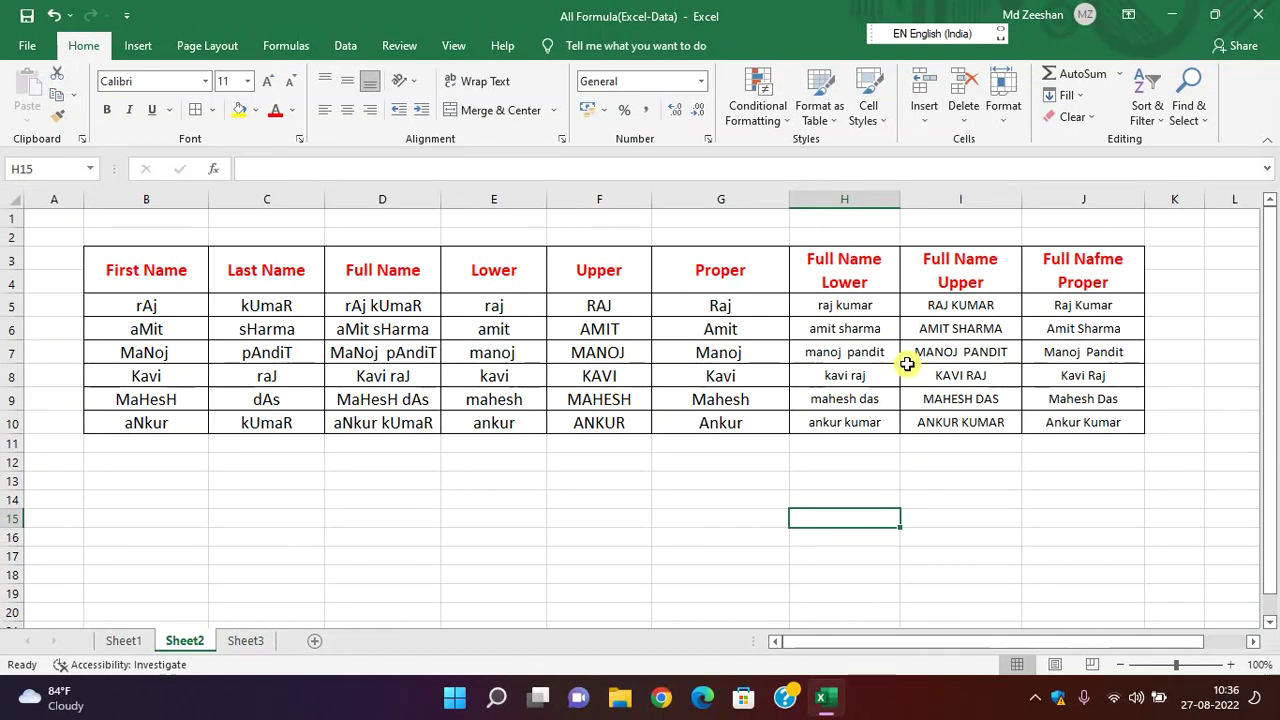
left_click(245, 640)
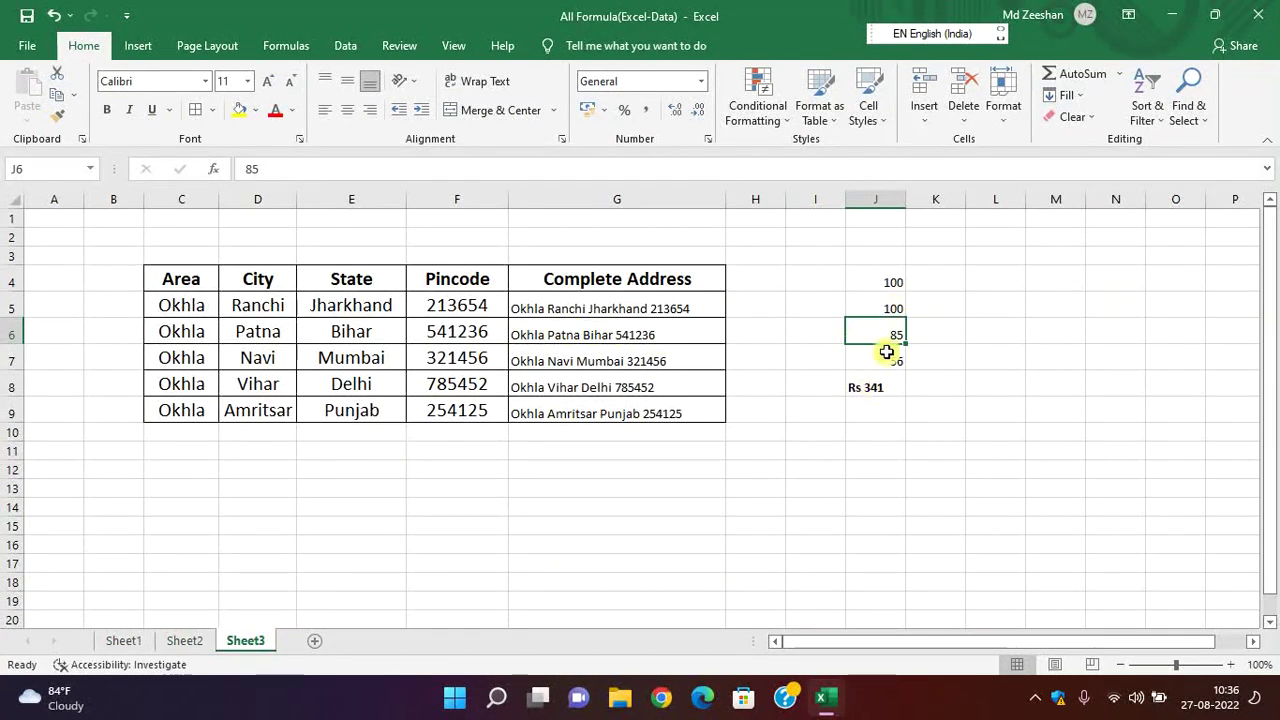
left_click(188, 640)
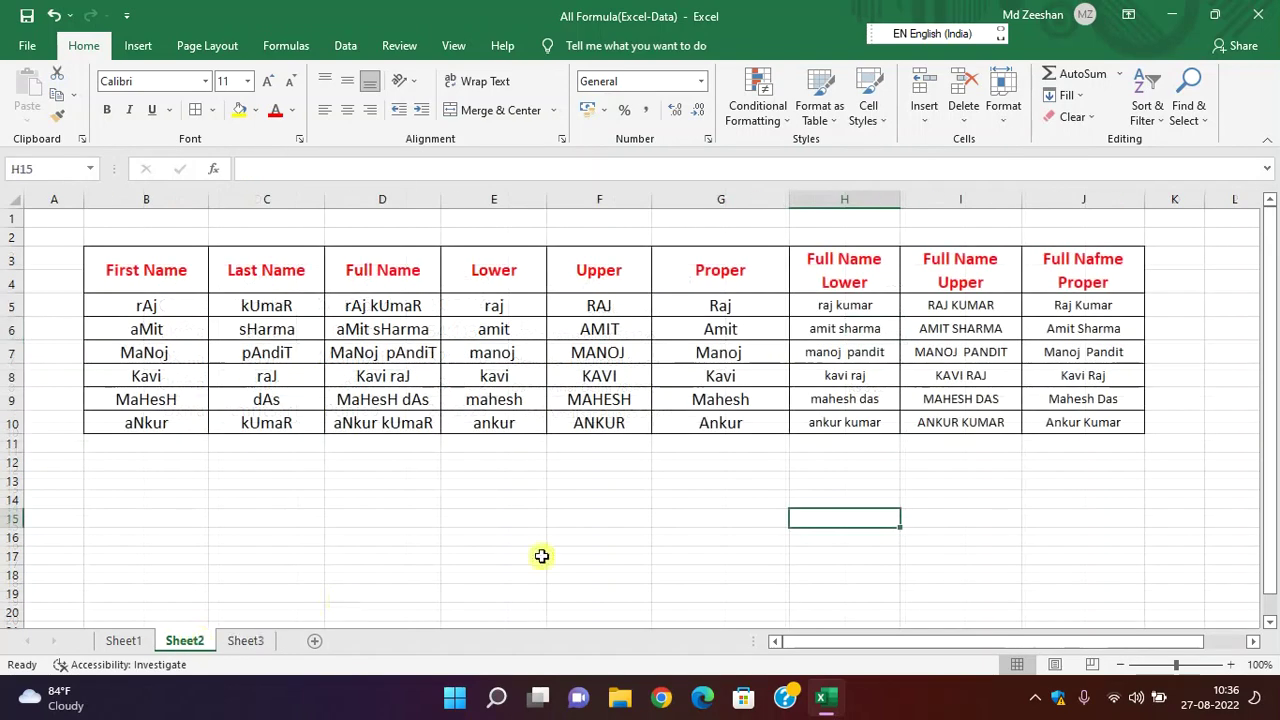